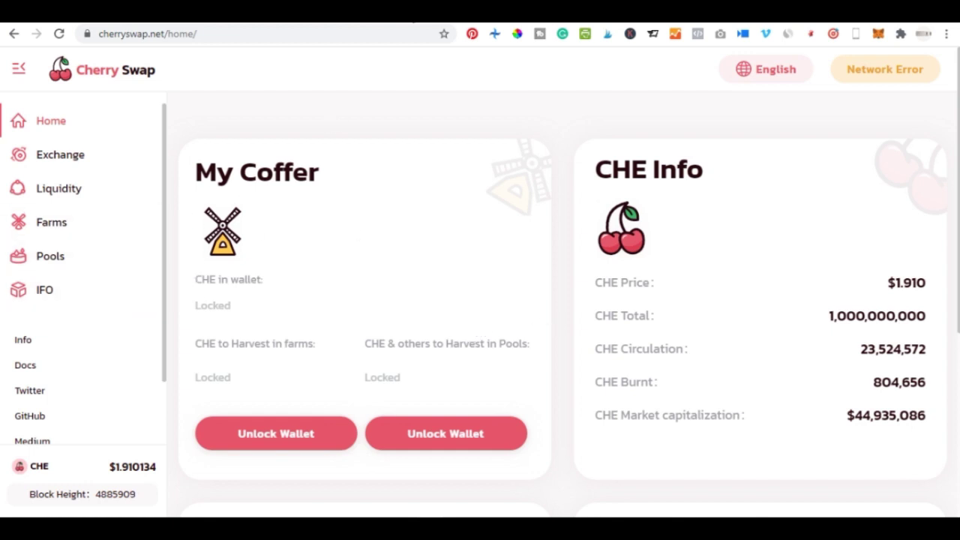
- Switch from CherrySwap to the okex.com tab showing the popular crypto assets price list
{"action": "left_click", "coordinate": [82, 11]}
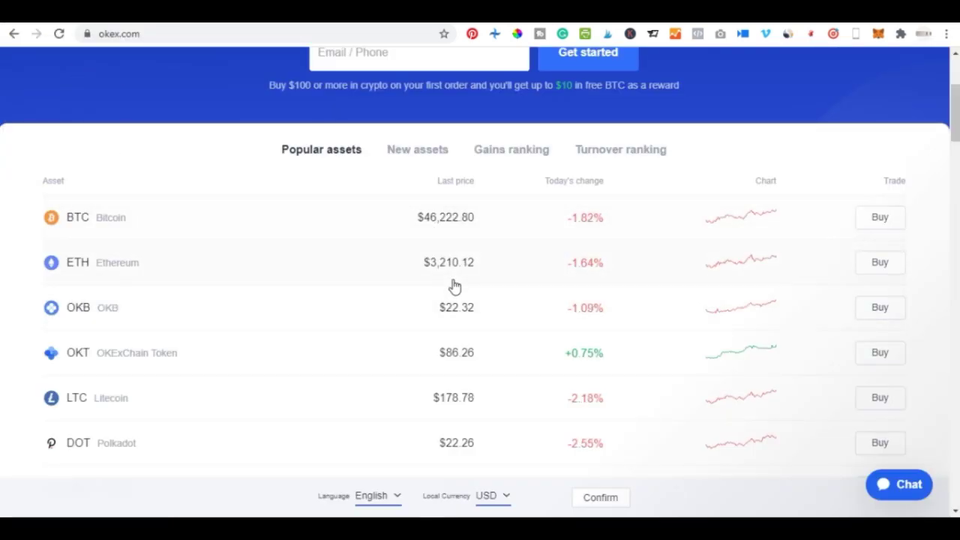
- Scroll the OKEx Popular assets table, then go back to the CherrySwap home page
{"action": "scroll", "coordinate": [191, 273], "scroll_direction": "up", "scroll_amount": 3}
{"action": "mouse_move", "coordinate": [60, 66]}
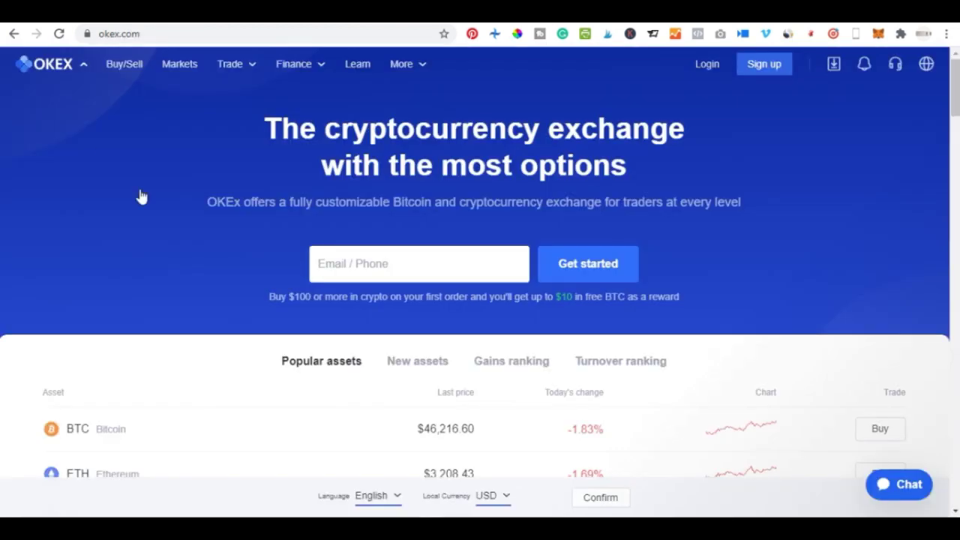
- Open CherrySwap's Farms list and scroll through CHE-OKT, CHE-USDT and other farm APRs
{"action": "mouse_move", "coordinate": [16, 69]}
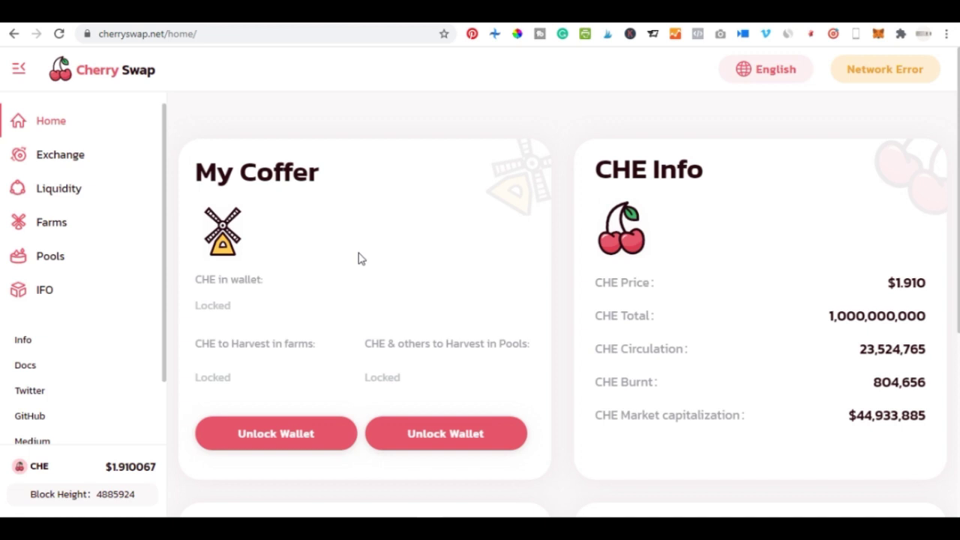
{"action": "left_click", "coordinate": [45, 228]}
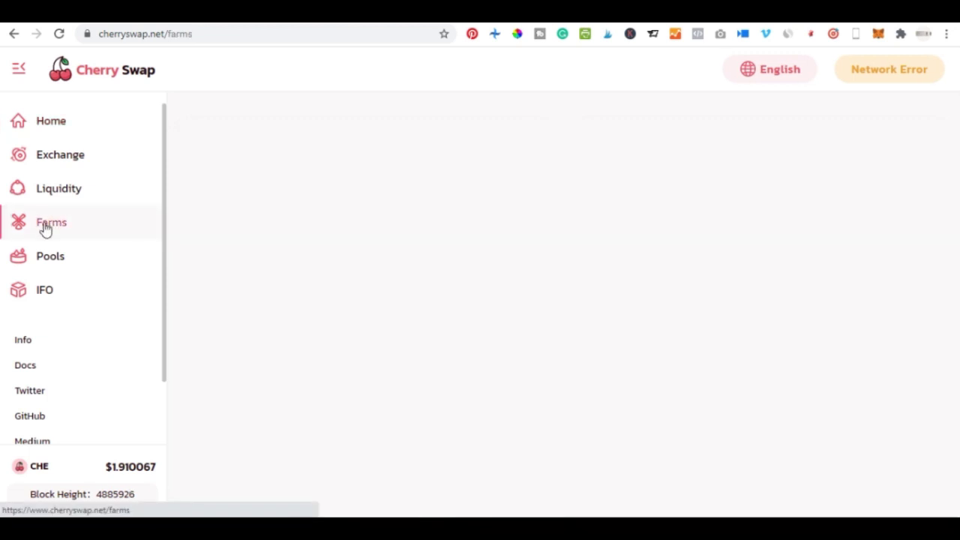
{"action": "left_click", "coordinate": [49, 234]}
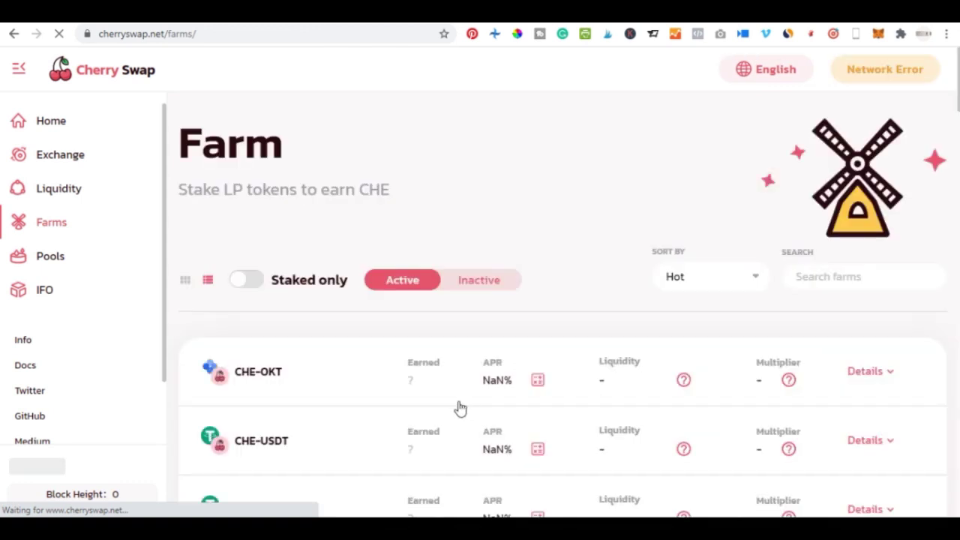
{"action": "scroll", "coordinate": [488, 394], "scroll_direction": "down", "scroll_amount": 2}
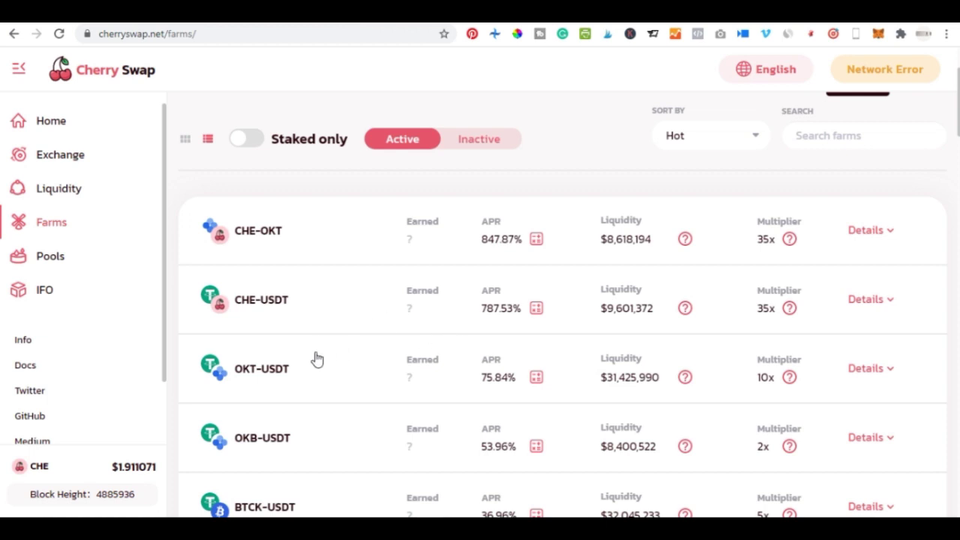
{"action": "scroll", "coordinate": [306, 364], "scroll_direction": "up", "scroll_amount": 2}
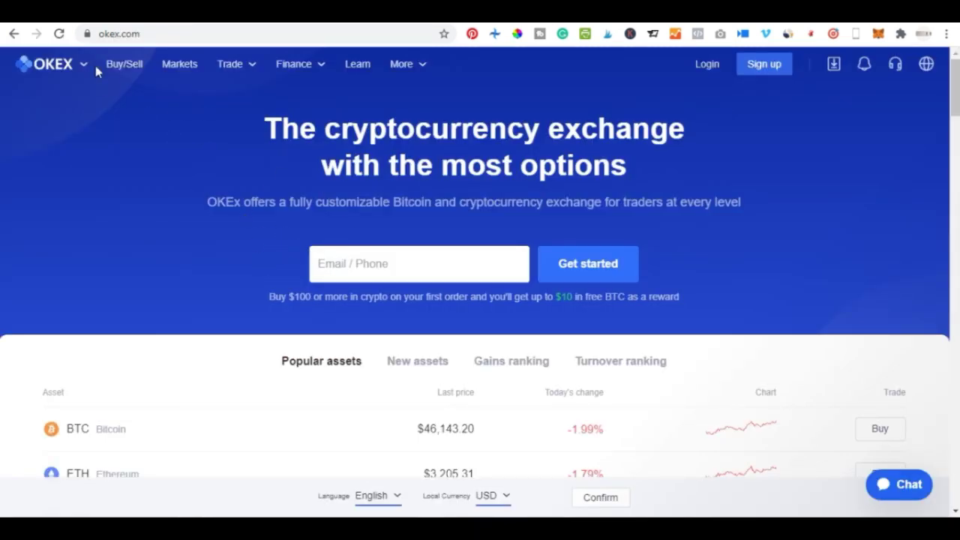
- Look over the OKEX Exchange/DeFi menu and scroll the OKEx homepage toward OKEx Wallet
{"action": "mouse_move", "coordinate": [62, 64]}
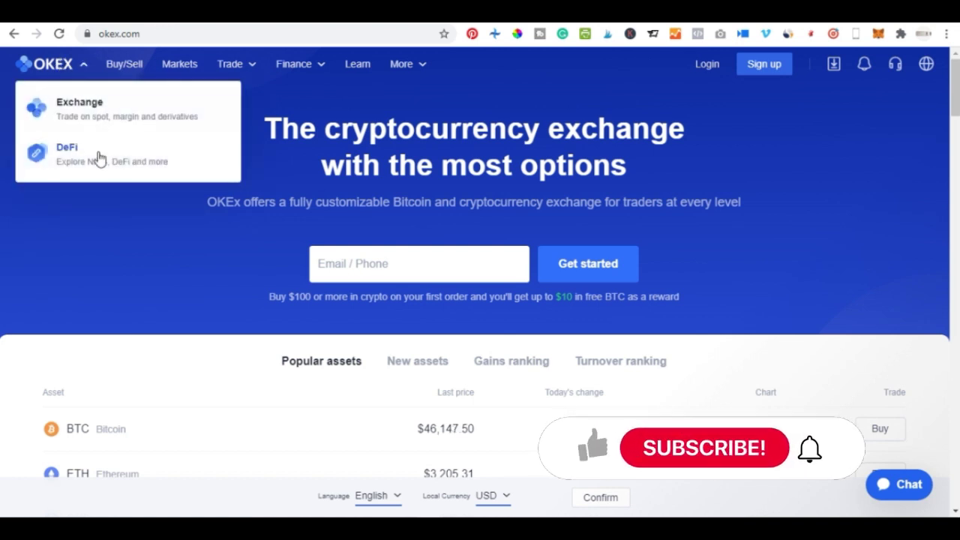
{"action": "scroll", "coordinate": [167, 295], "scroll_direction": "down", "scroll_amount": 1}
{"action": "scroll", "coordinate": [167, 294], "scroll_direction": "down", "scroll_amount": 4}
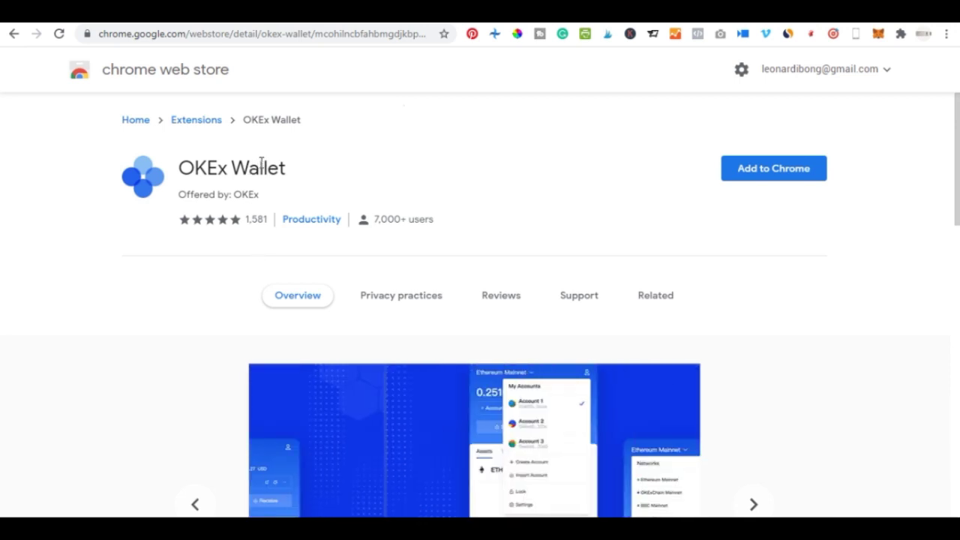
- Read the OKEx Wallet Overview, then choose Add to Chrome on its listing
{"action": "scroll", "coordinate": [210, 264], "scroll_direction": "down", "scroll_amount": 8}
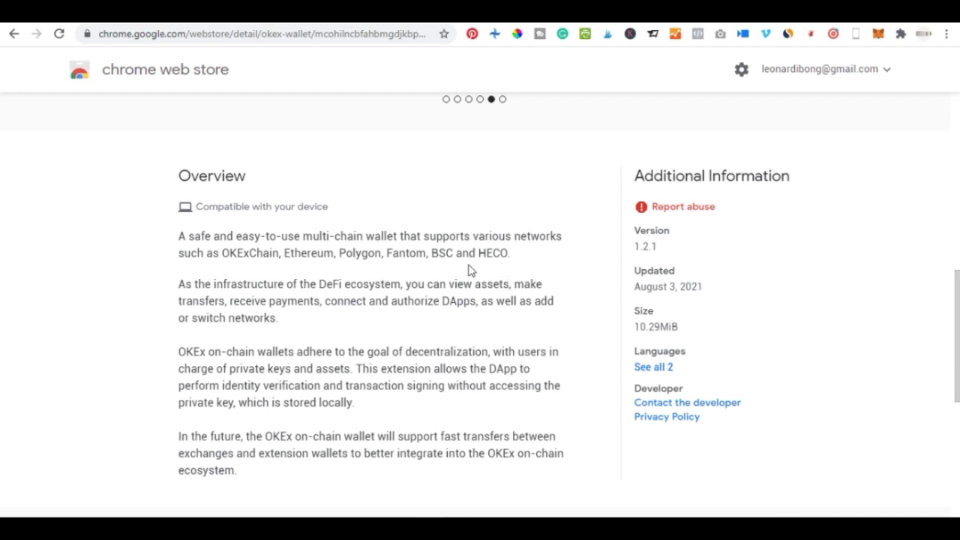
{"action": "scroll", "coordinate": [408, 343], "scroll_direction": "up", "scroll_amount": 10}
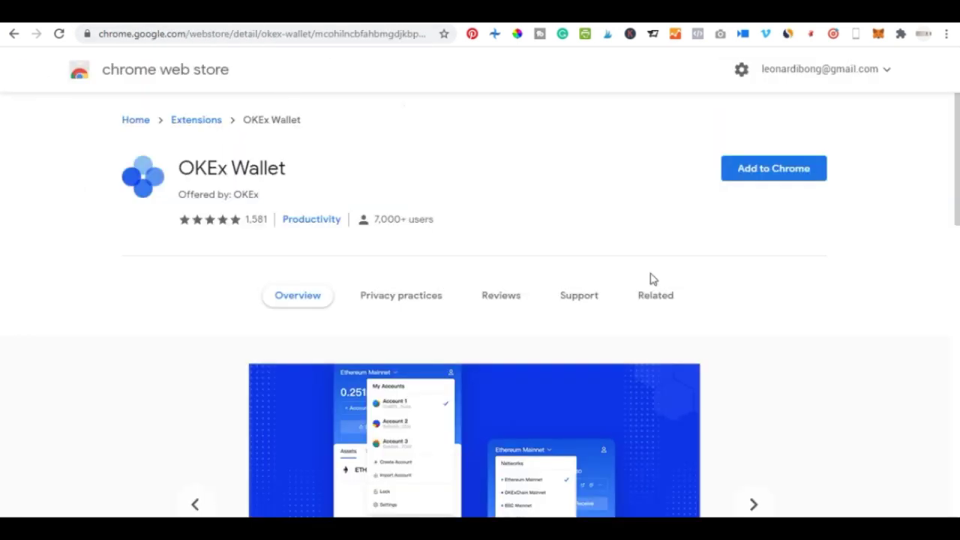
{"action": "left_click", "coordinate": [769, 174]}
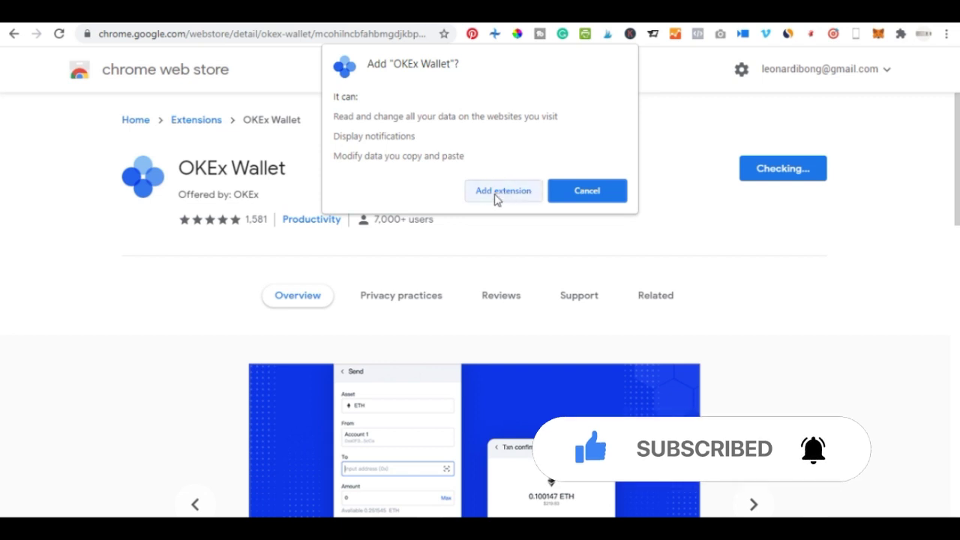
- Confirm adding the OKEx Wallet extension and bring up Chrome's installed extensions list
{"action": "left_click", "coordinate": [498, 191]}
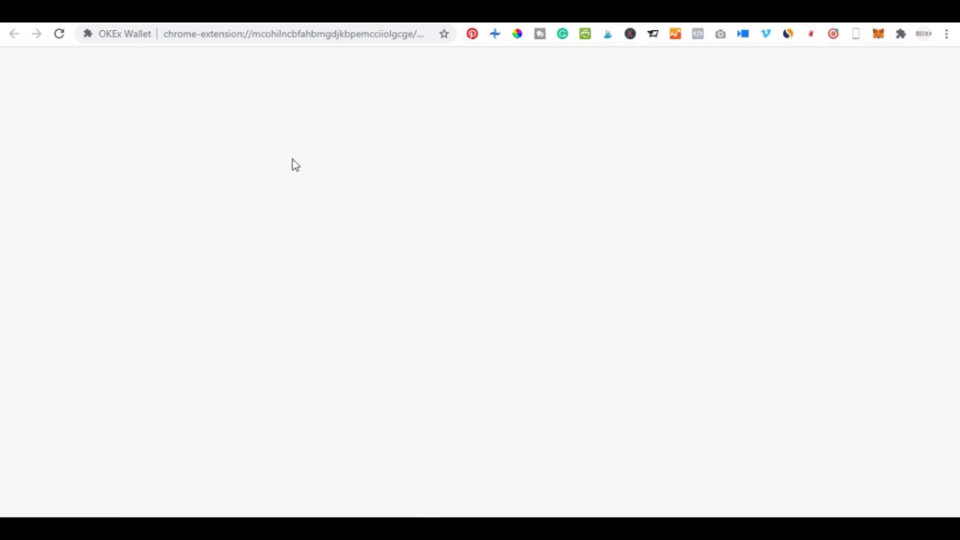
{"action": "left_click", "coordinate": [900, 34]}
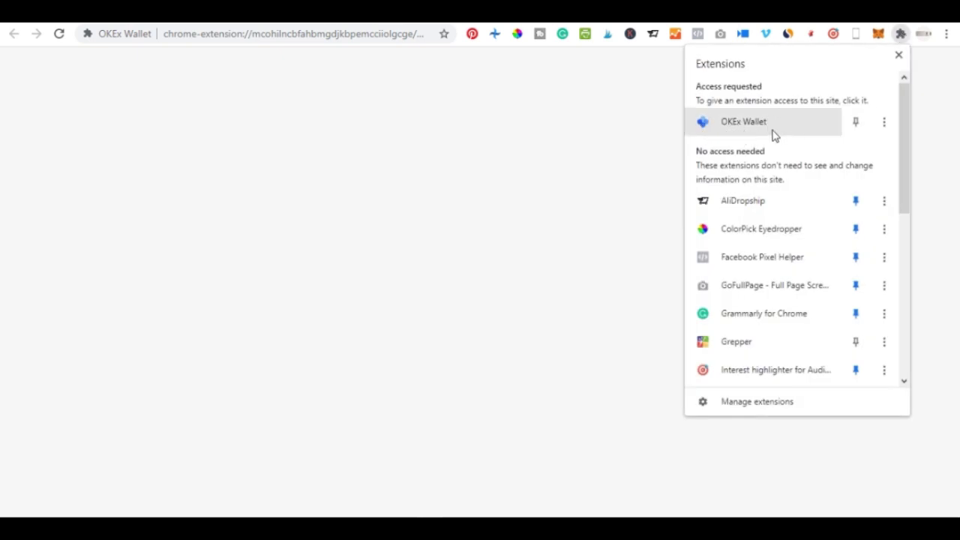
- Pin OKEx Wallet to the toolbar, open its popup, and choose to create a new wallet
{"action": "left_click", "coordinate": [855, 124]}
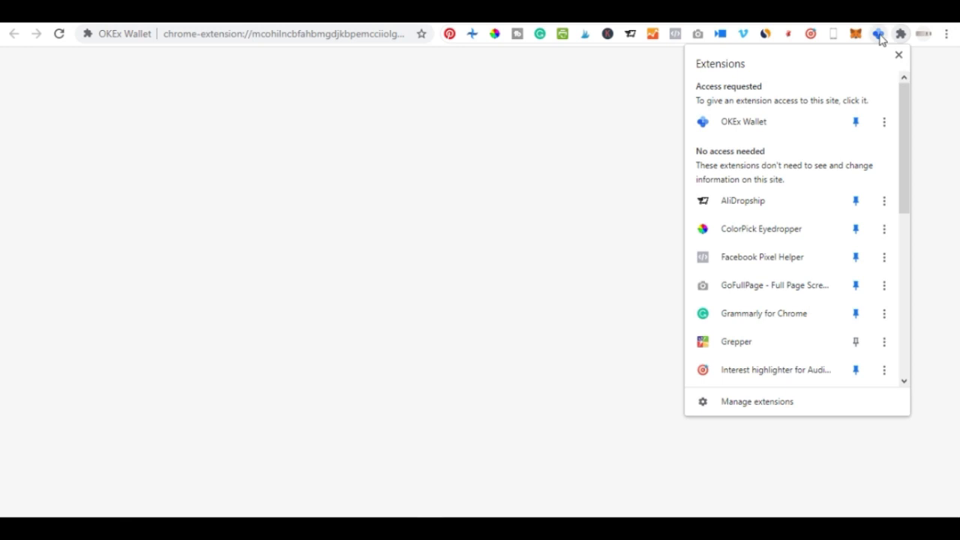
{"action": "left_click", "coordinate": [877, 34]}
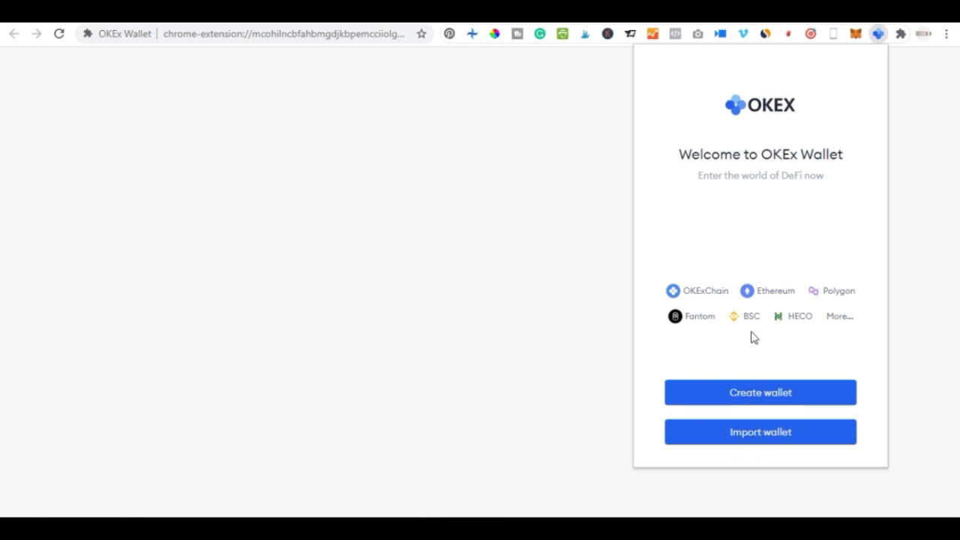
{"action": "left_click", "coordinate": [748, 395]}
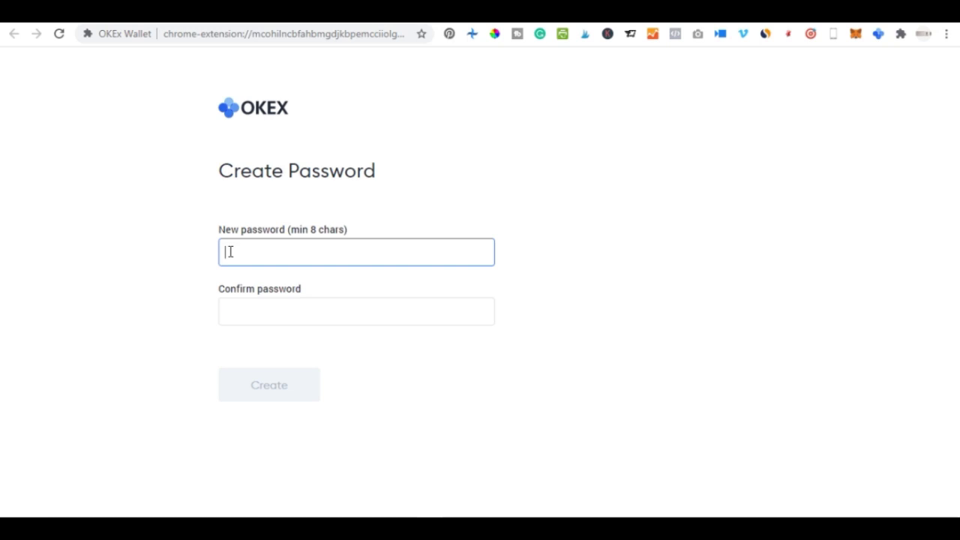
- Enter the new wallet password and reveal the secret backup words
{"action": "type", "text": "a"}
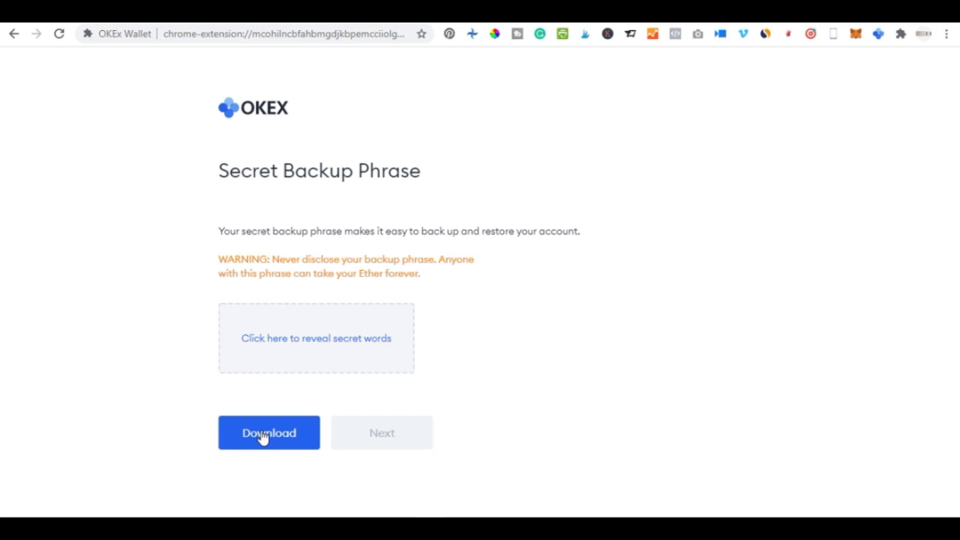
{"action": "left_click", "coordinate": [268, 347]}
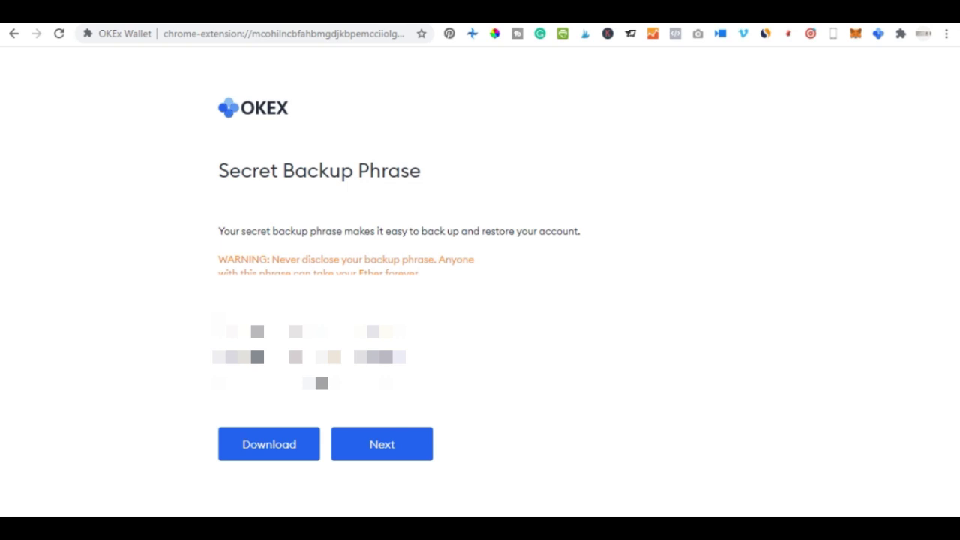
- Download the backup phrase as DNyerr5Ro0lD.txt and continue to the confirmation page
{"action": "left_click", "coordinate": [255, 444]}
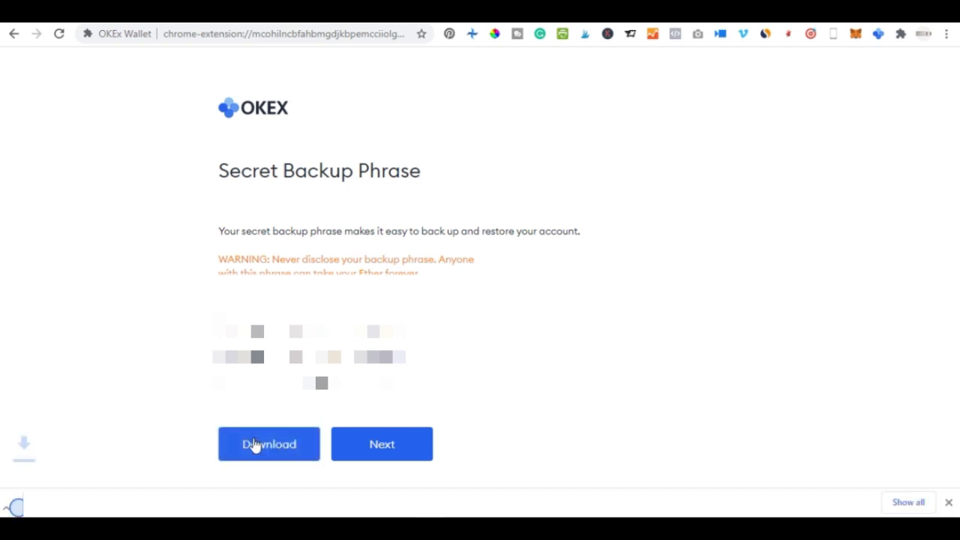
{"action": "left_click", "coordinate": [381, 445]}
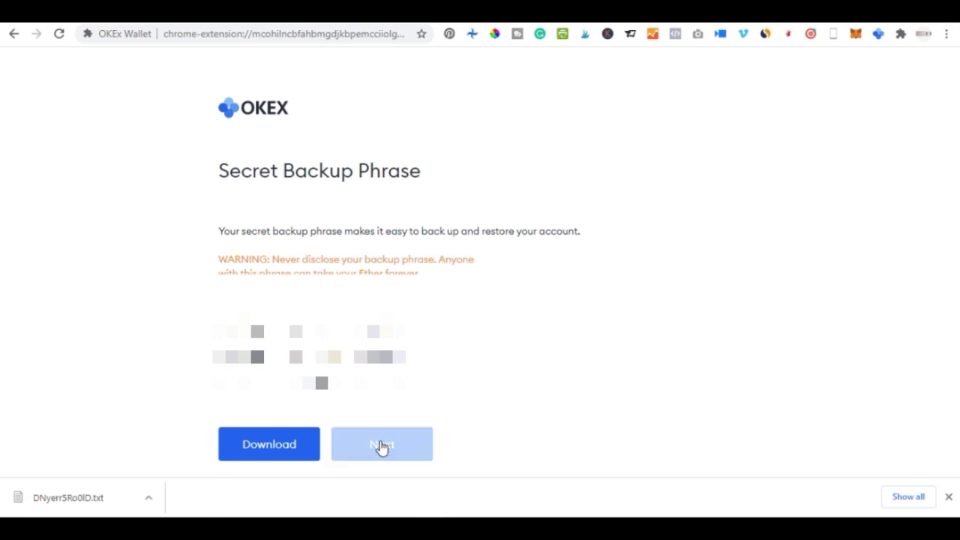
{"action": "scroll", "coordinate": [309, 318], "scroll_direction": "down", "scroll_amount": 1}
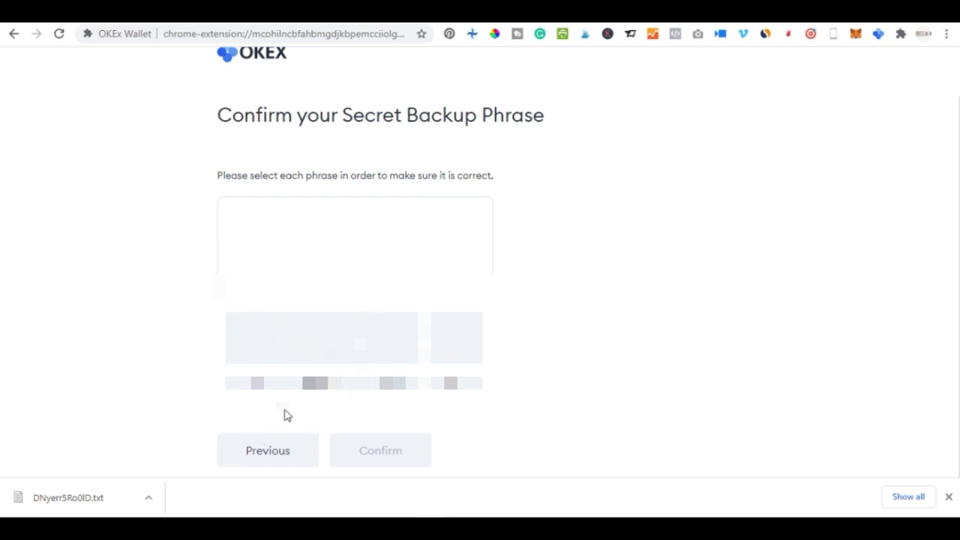
- Check the saved phrase file, select each backup word in order, and submit the confirmation
{"action": "left_click", "coordinate": [37, 503]}
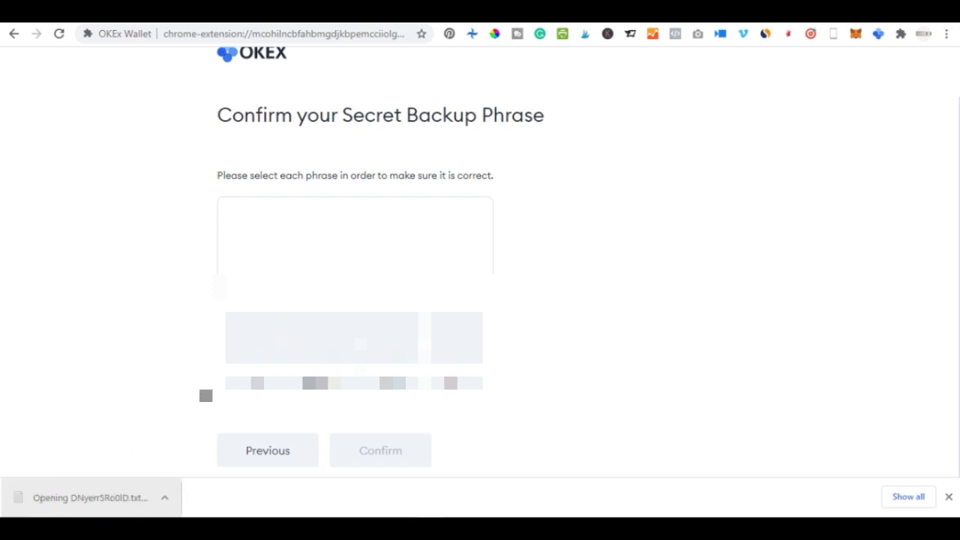
{"action": "left_click", "coordinate": [66, 387]}
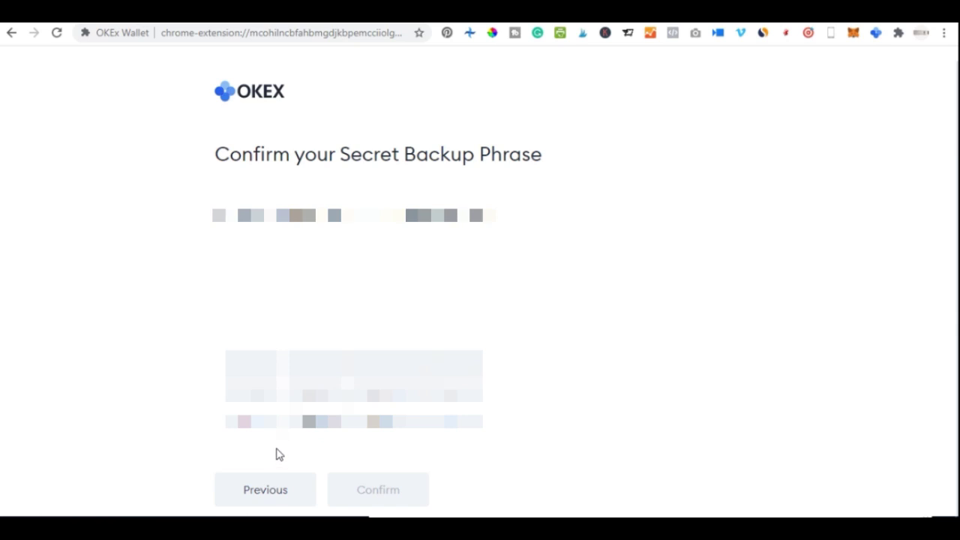
{"action": "left_click", "coordinate": [450, 369]}
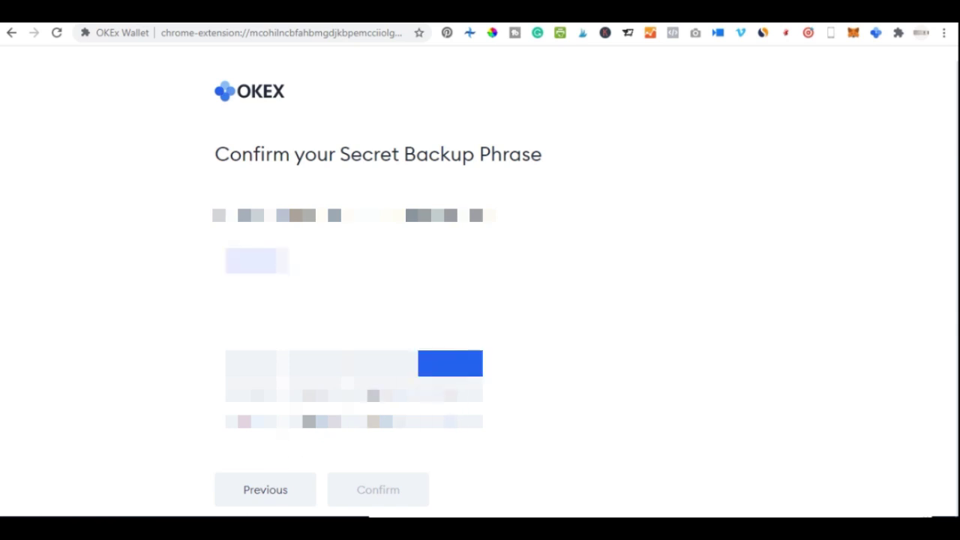
{"action": "left_click", "coordinate": [321, 363]}
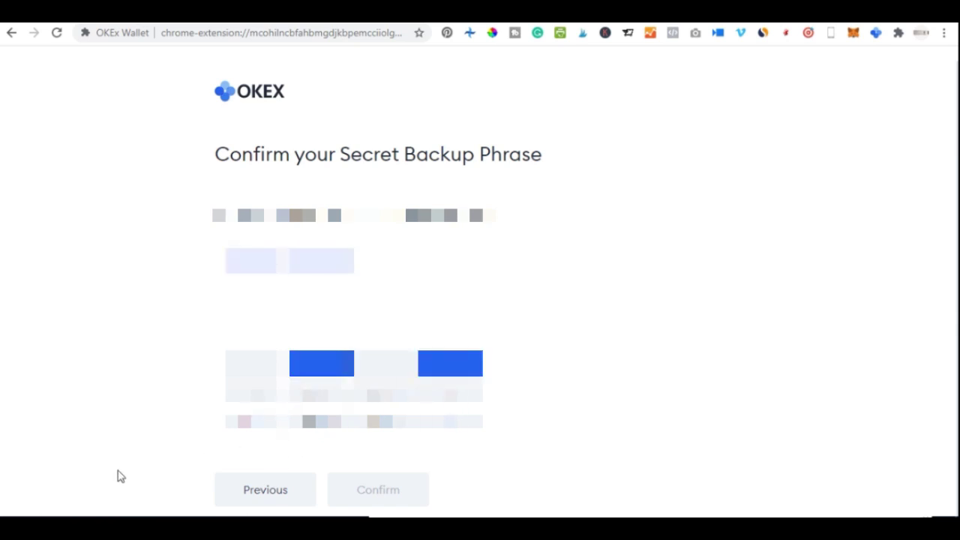
{"action": "key", "text": "alt+Tab"}
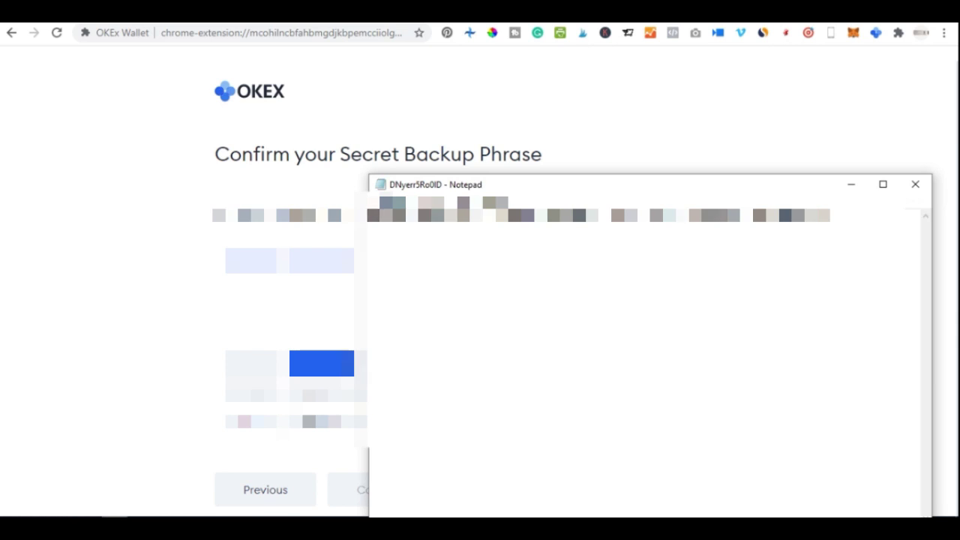
{"action": "key", "text": "alt+Tab"}
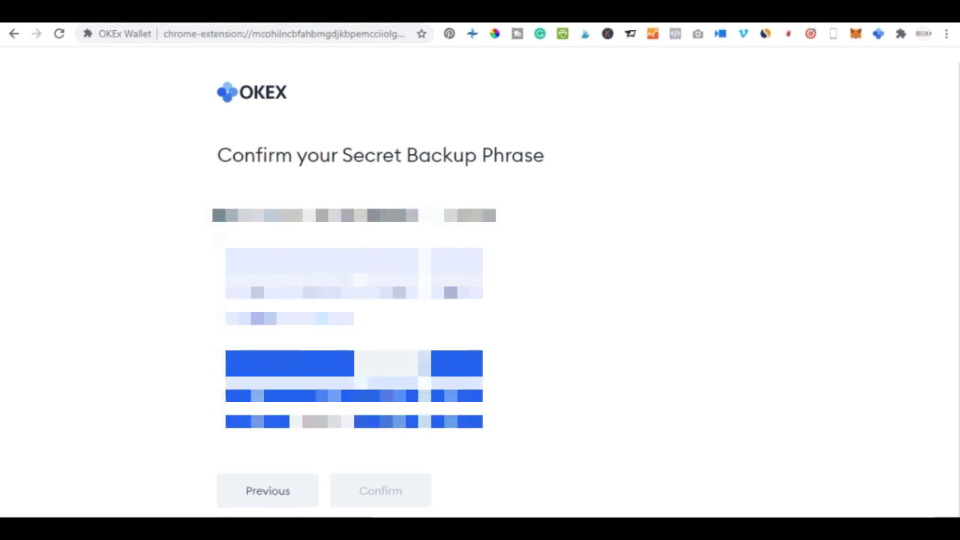
{"action": "left_click", "coordinate": [321, 424]}
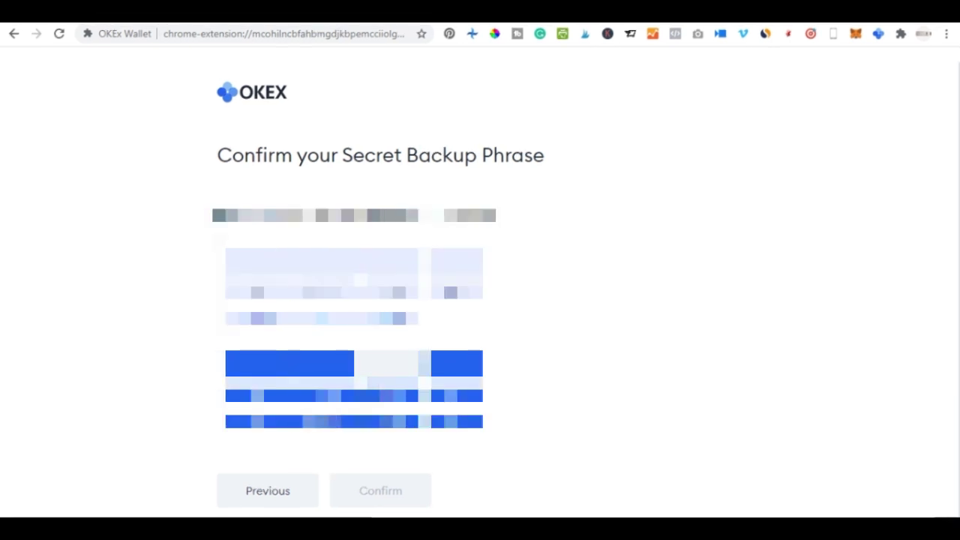
{"action": "left_click", "coordinate": [385, 364]}
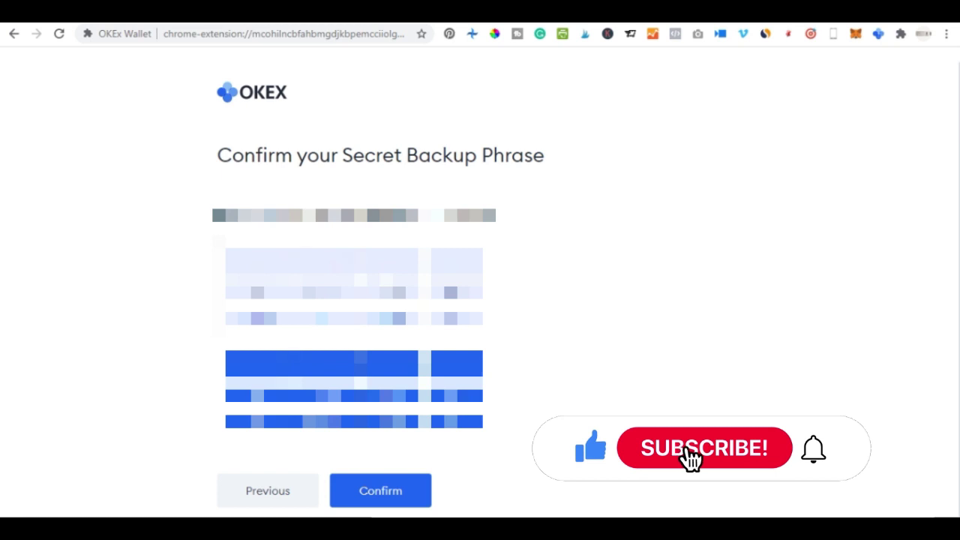
{"action": "left_click", "coordinate": [390, 492]}
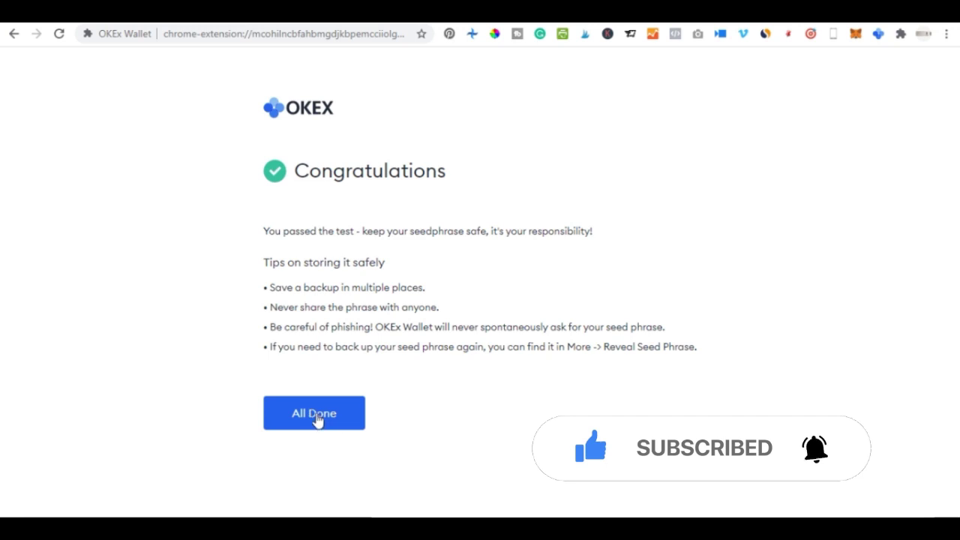
- Finish wallet setup and open the new account showing a 0.0000 OKT balance
{"action": "left_click", "coordinate": [316, 417]}
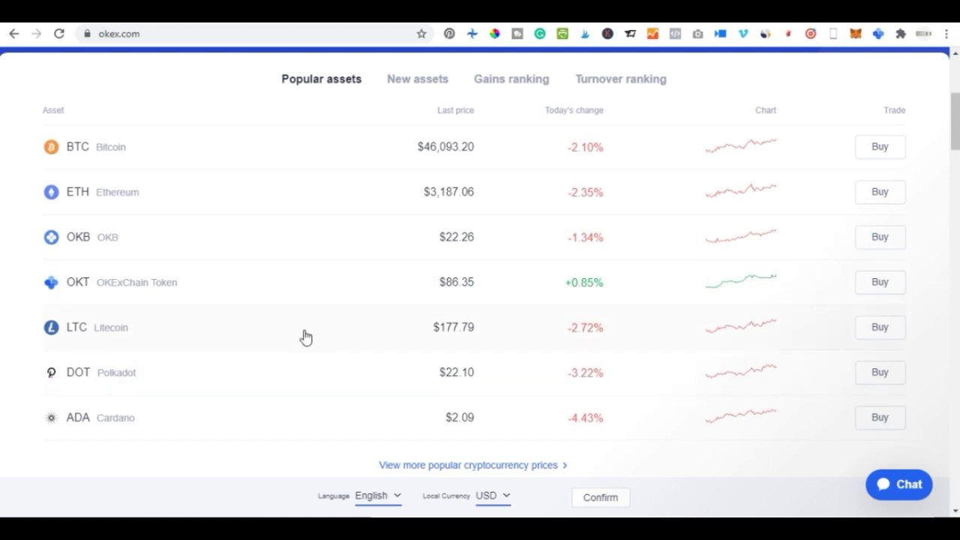
- Scroll the okex.com homepage up and back down to view the popular assets list
{"action": "scroll", "coordinate": [306, 338], "scroll_direction": "up", "scroll_amount": 4}
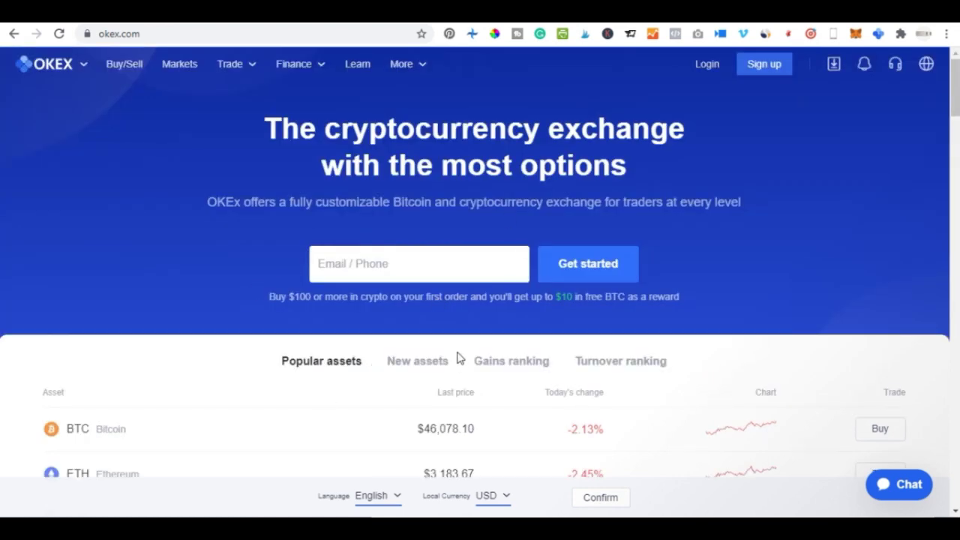
{"action": "scroll", "coordinate": [460, 363], "scroll_direction": "down", "scroll_amount": 5}
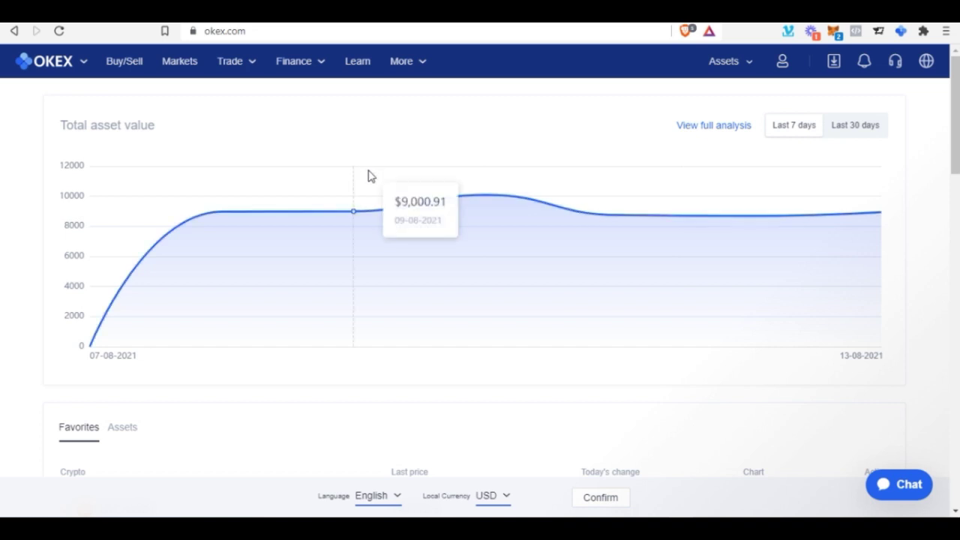
- Go to Basic Trading from the Trade menu to reach the OKT/USDT spot page
{"action": "mouse_move", "coordinate": [232, 71]}
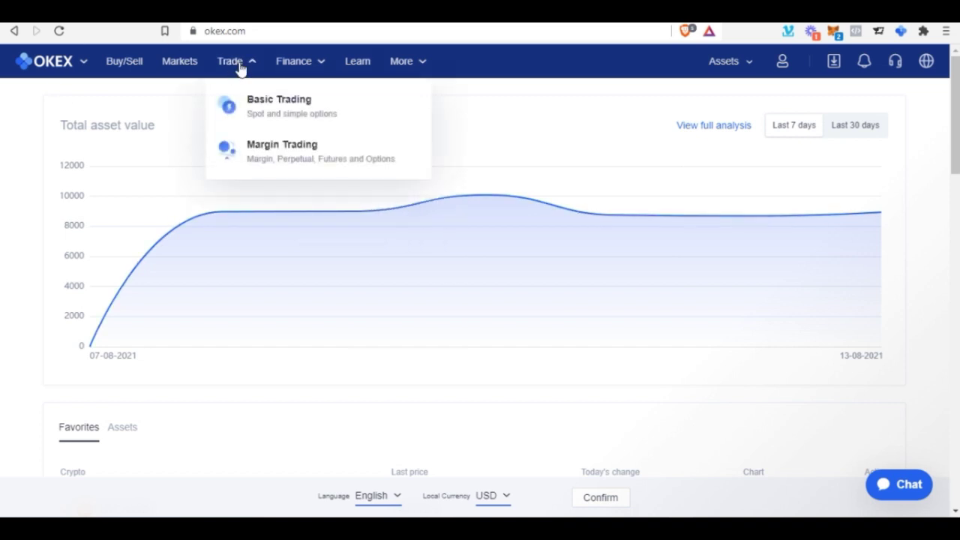
{"action": "left_click", "coordinate": [276, 109]}
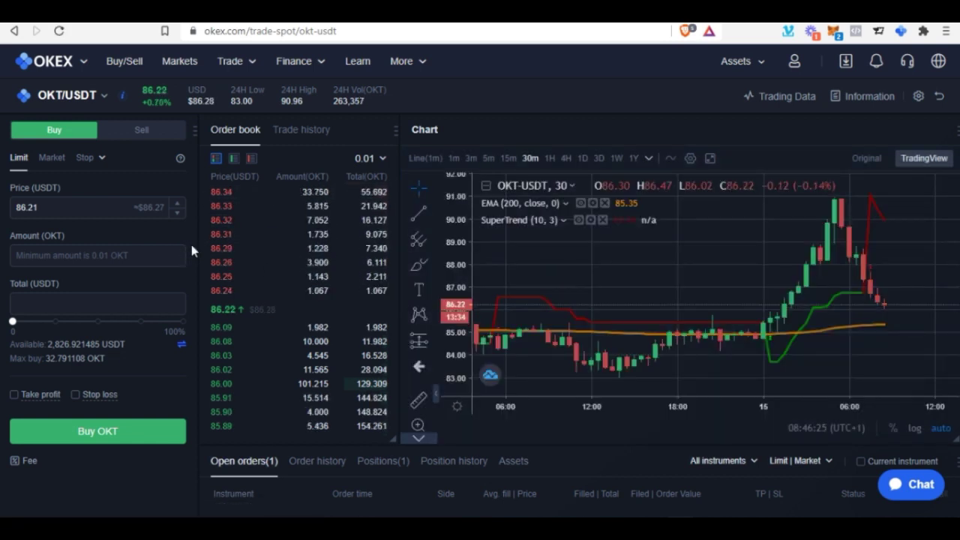
- Search 'okt' in the pair selector and choose the OKT/USDT trading pair
{"action": "left_click", "coordinate": [69, 97]}
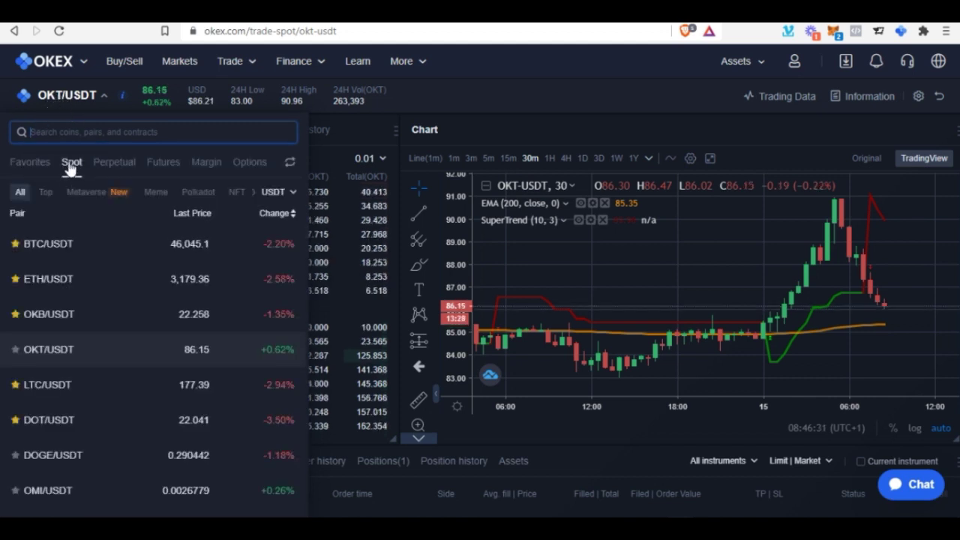
{"action": "type", "text": "okt"}
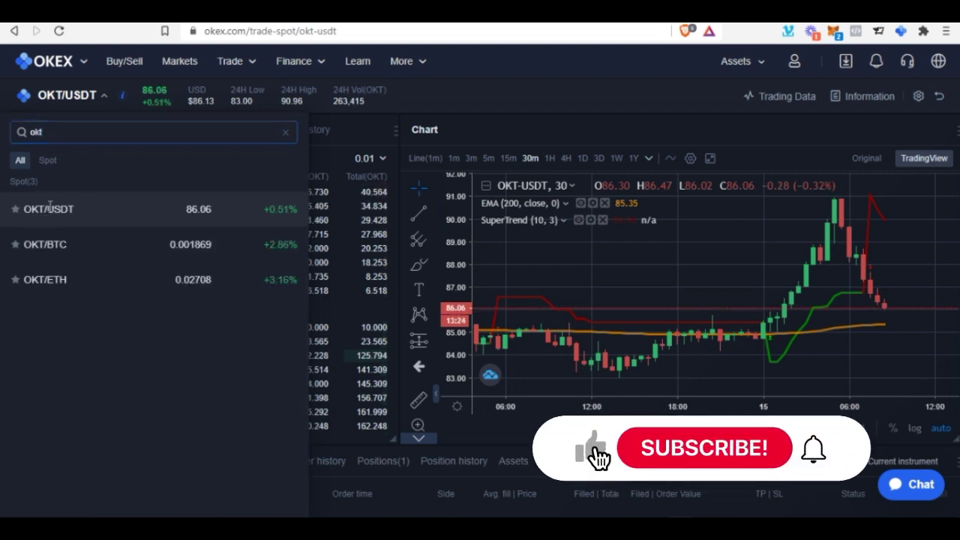
{"action": "left_click", "coordinate": [48, 209]}
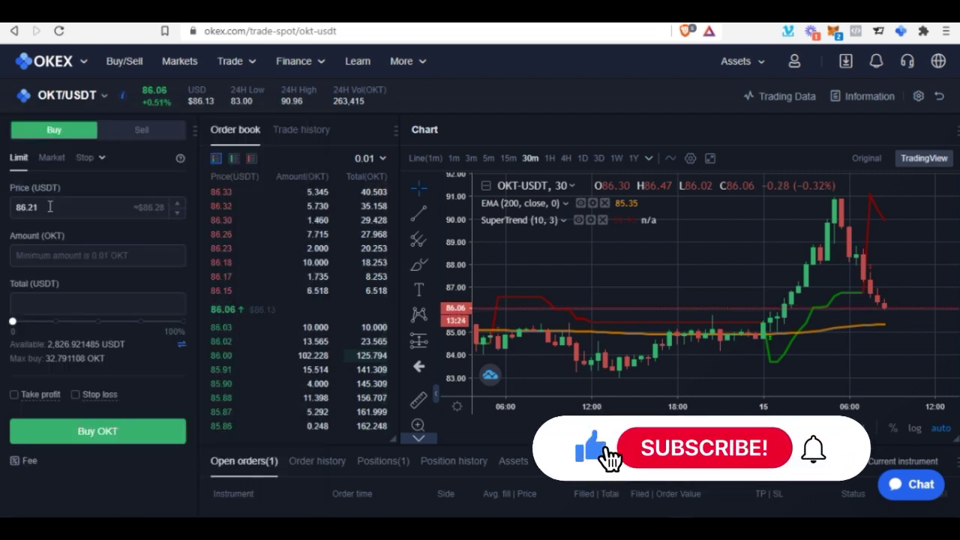
- Enter a 2000 USDT total for a market buy, then change the order type to limit
{"action": "left_click", "coordinate": [52, 159]}
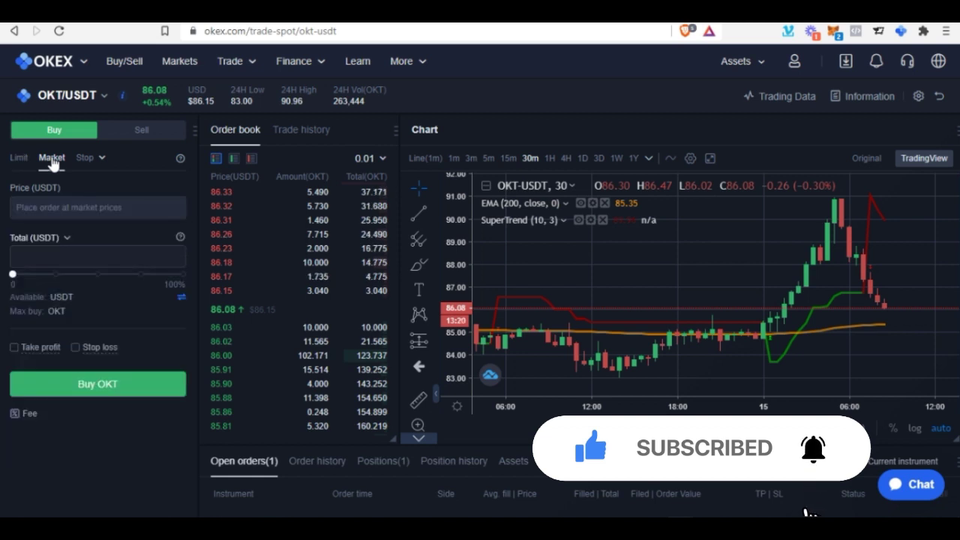
{"action": "left_click", "coordinate": [19, 255]}
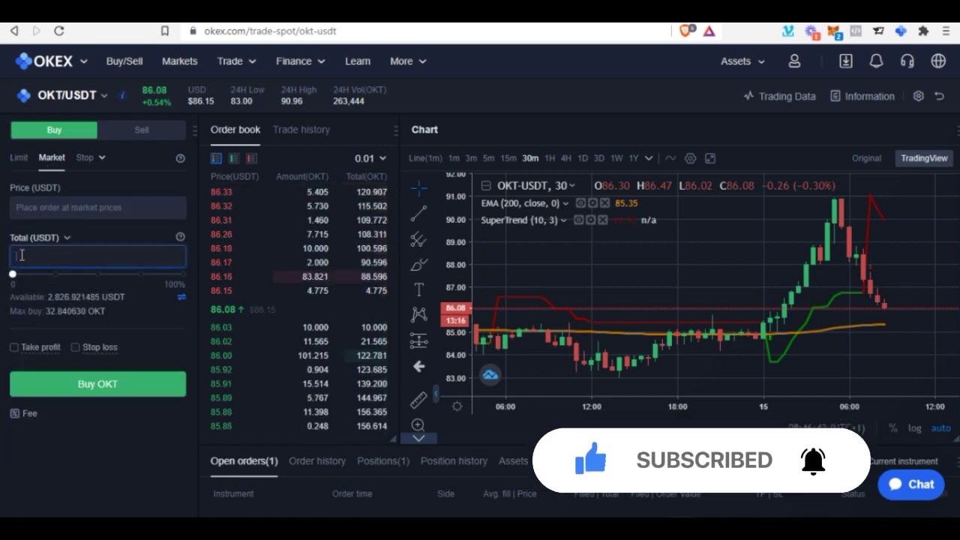
{"action": "type", "text": "2"}
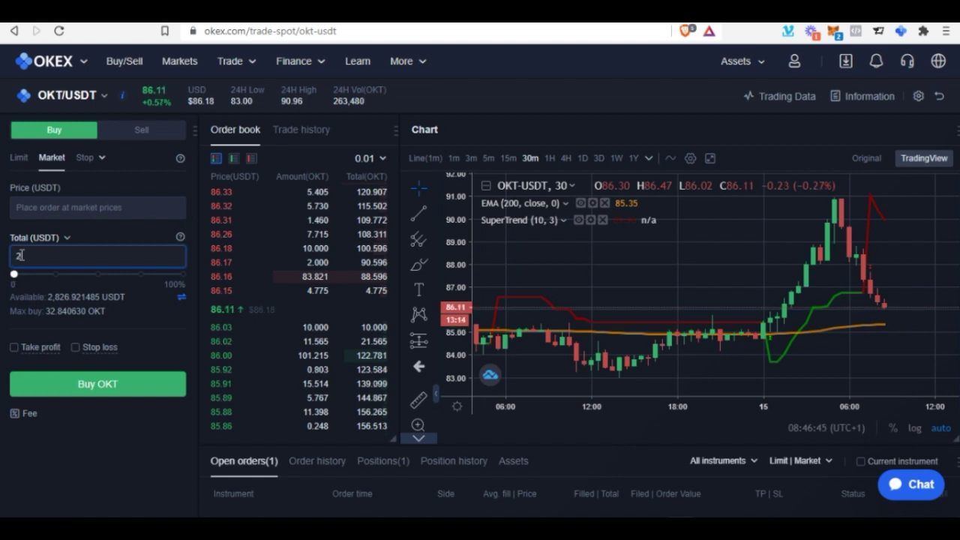
{"action": "type", "text": "000"}
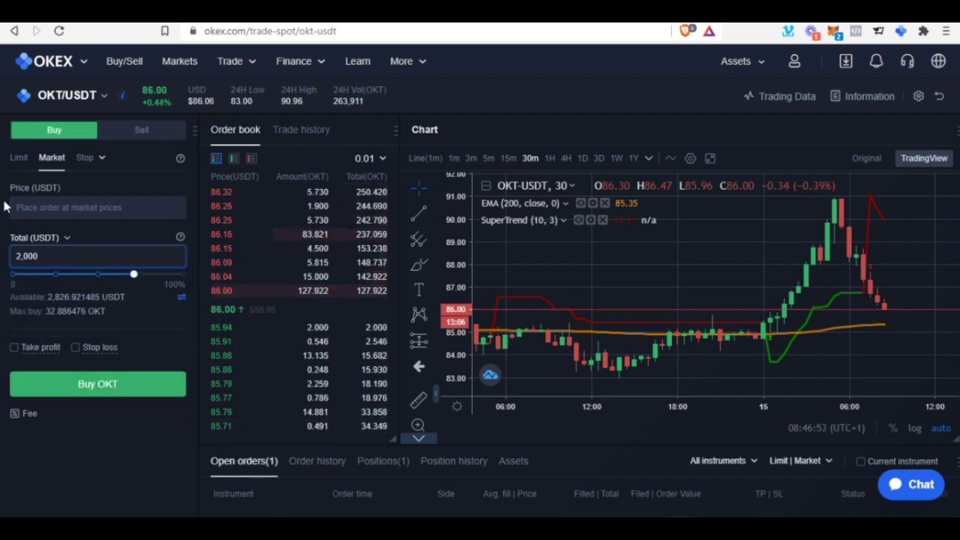
{"action": "left_click", "coordinate": [19, 157]}
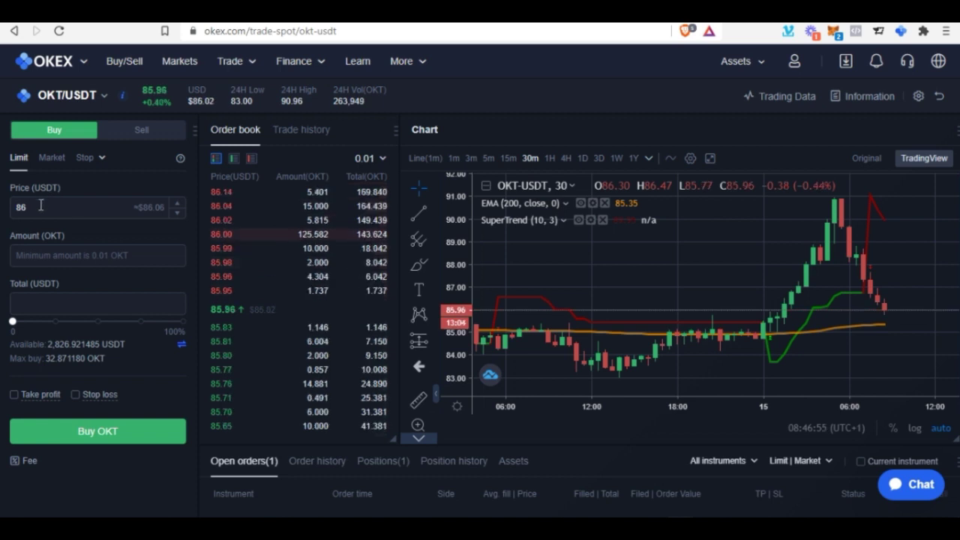
- Enter a 2,000 USDT total on the limit buy, then revert the form to a market order
{"action": "left_click", "coordinate": [34, 302]}
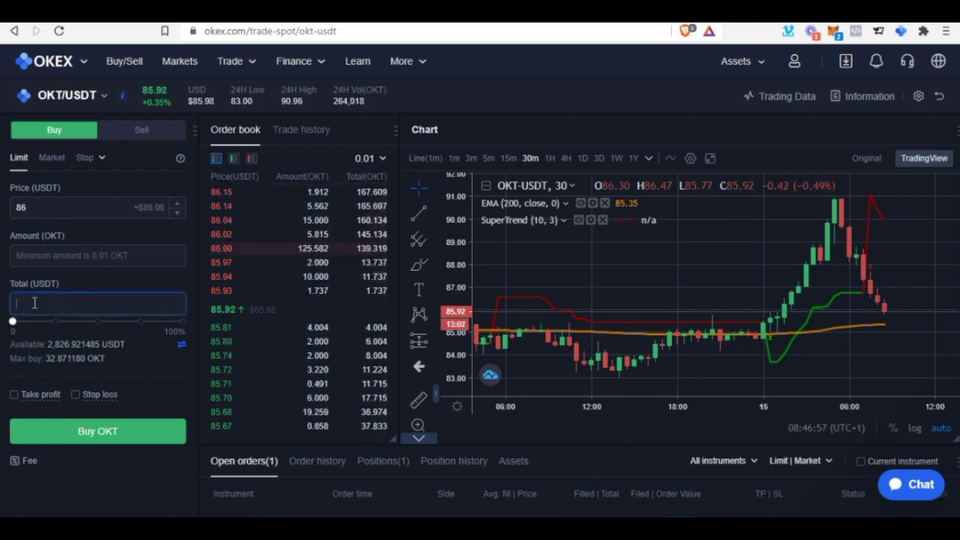
{"action": "type", "text": "2,00"}
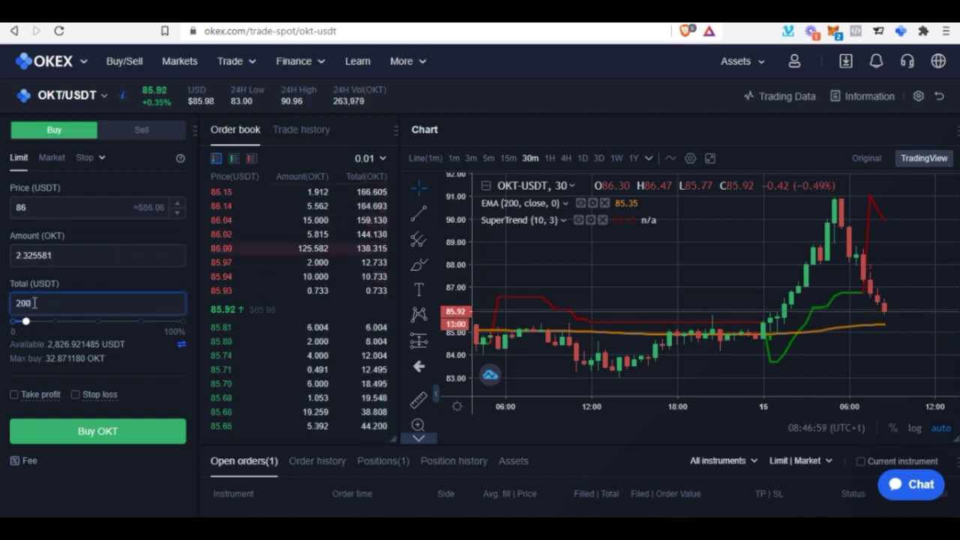
{"action": "type", "text": "0"}
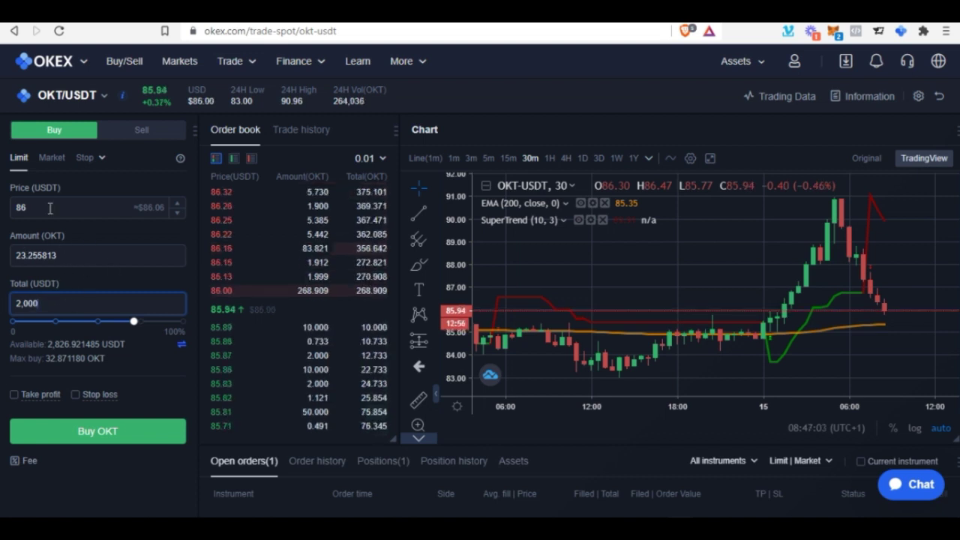
{"action": "left_click", "coordinate": [50, 161]}
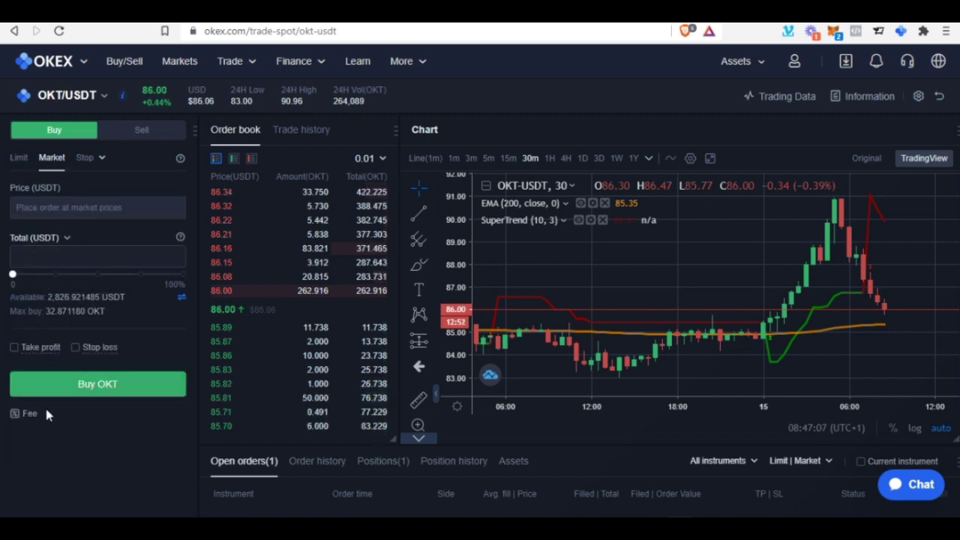
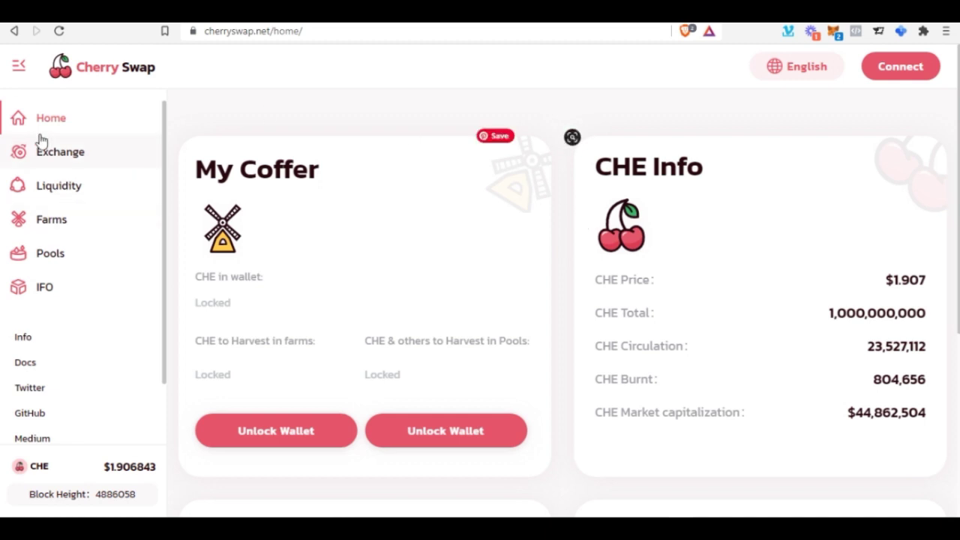
- Connect CherrySwap to OKExWallet and check its 14.1050 OKT balance in the extension
{"action": "left_click", "coordinate": [898, 71]}
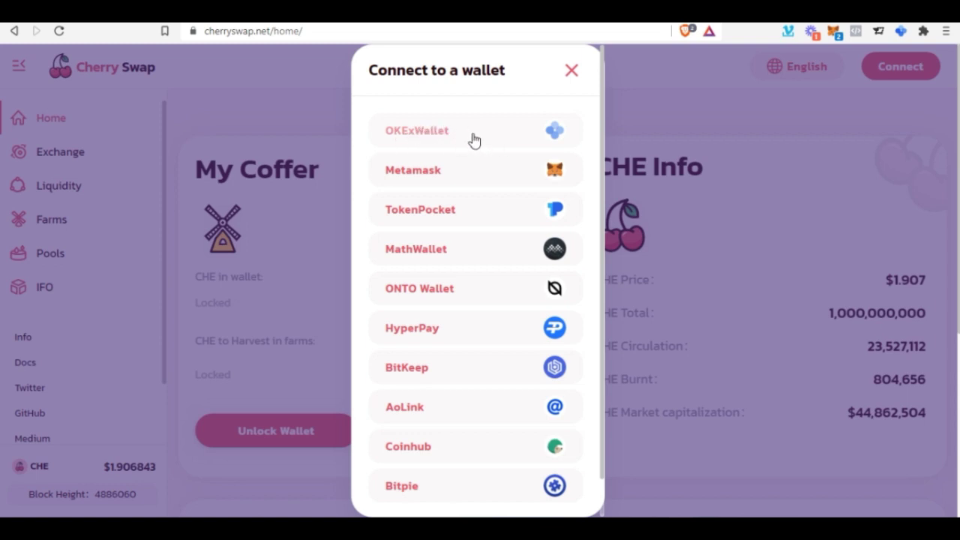
{"action": "left_click", "coordinate": [440, 132]}
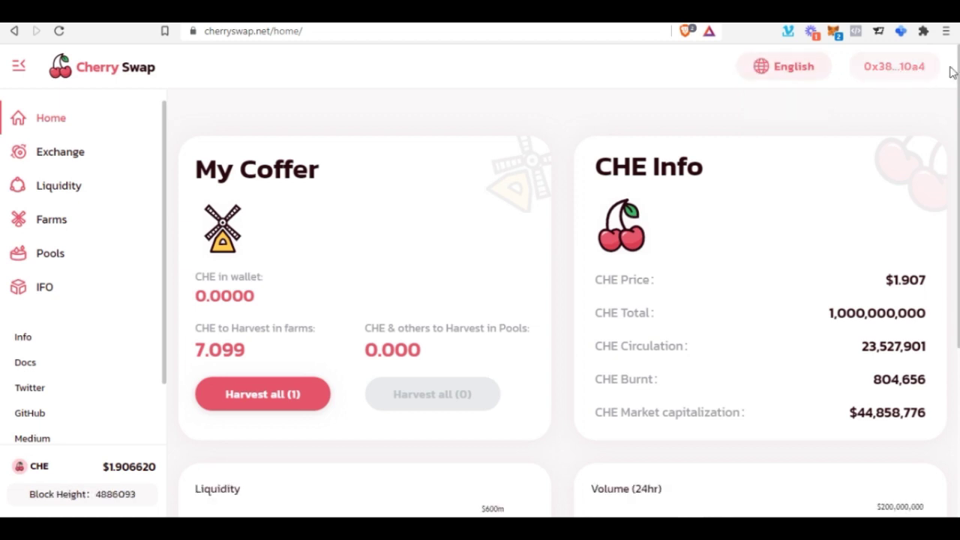
{"action": "left_click", "coordinate": [903, 36]}
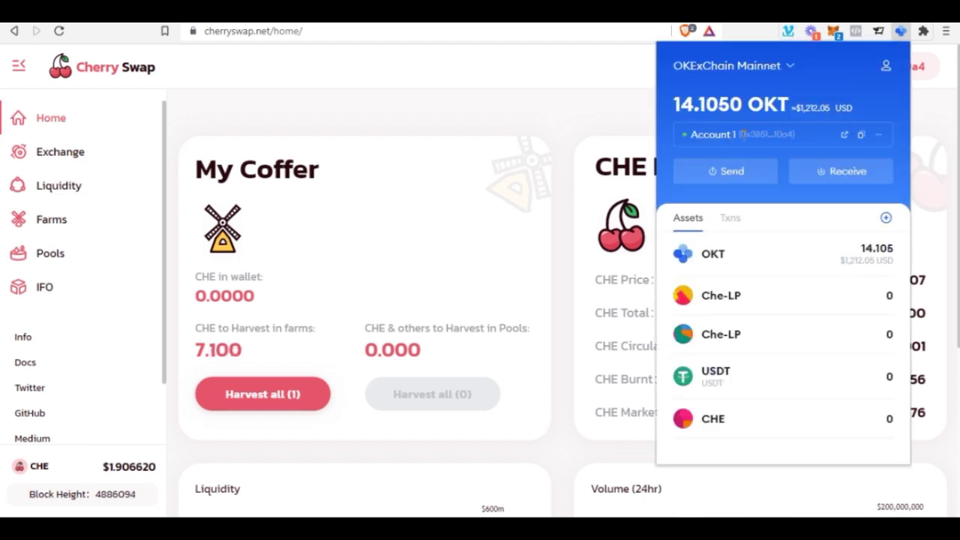
- Keep the wallet on OKExChain Mainnet and copy the Account 1 address
{"action": "left_click", "coordinate": [572, 112]}
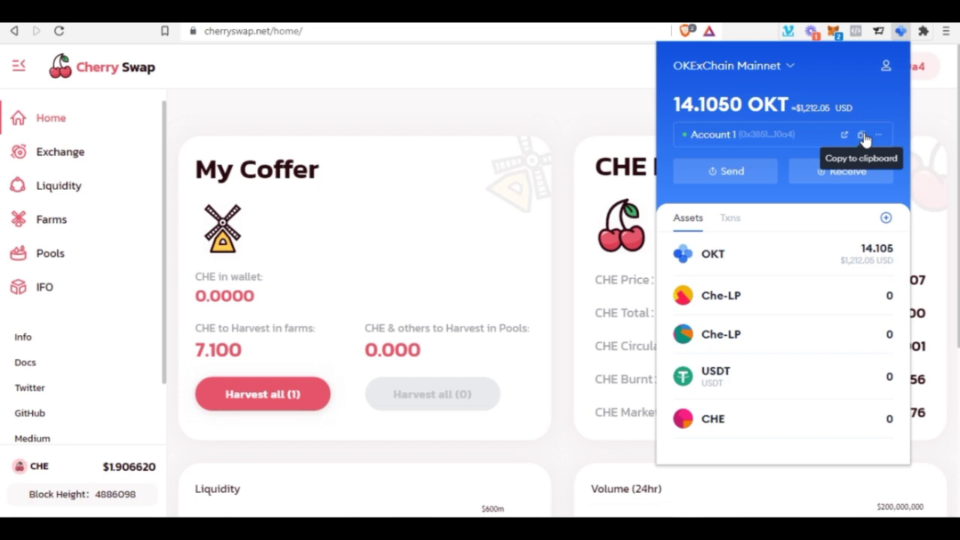
{"action": "left_click", "coordinate": [787, 71]}
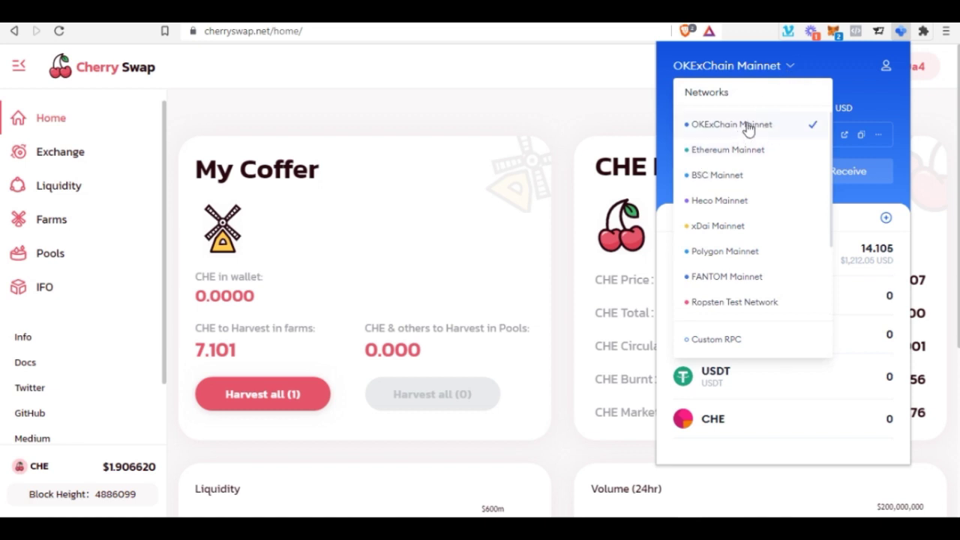
{"action": "left_click", "coordinate": [790, 69]}
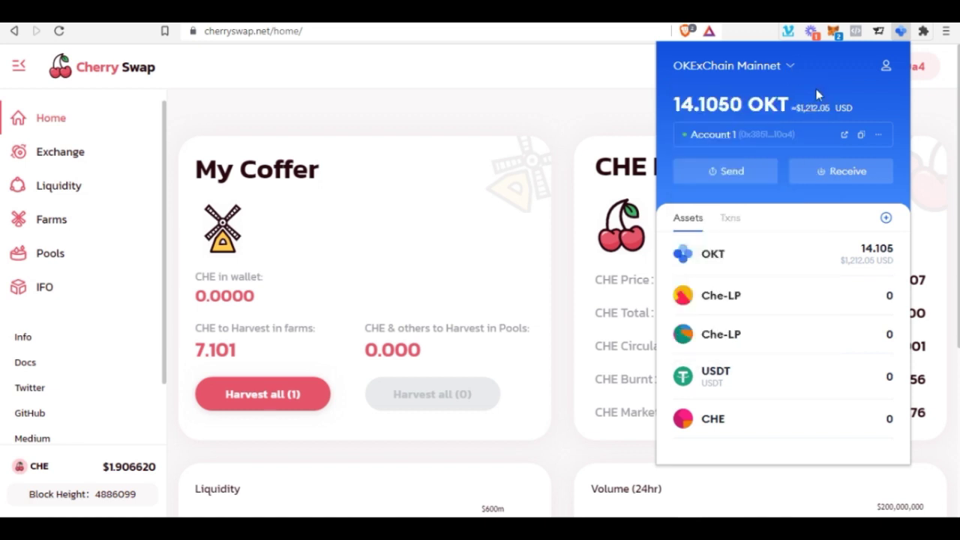
{"action": "left_click", "coordinate": [860, 134]}
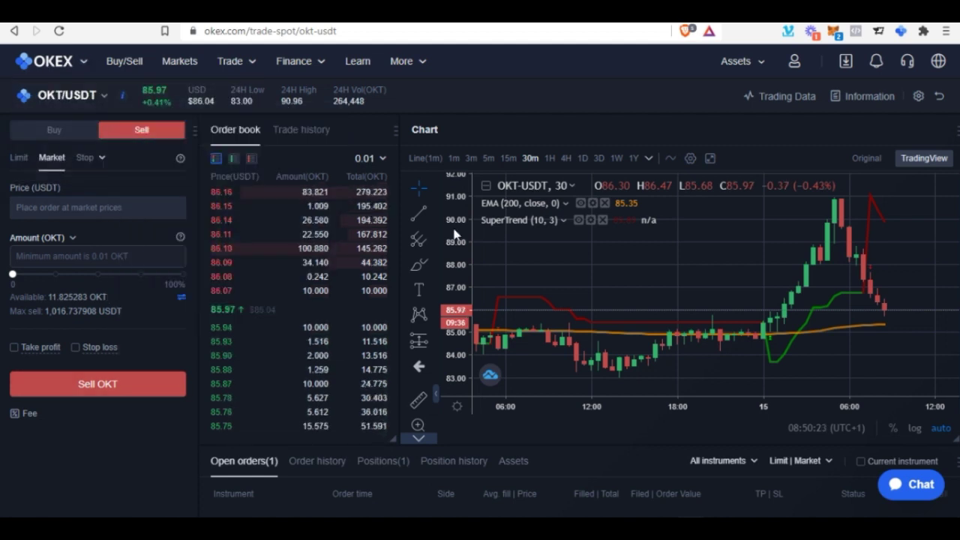
- Start an OKEx withdrawal from Assets with OKT chosen as the currency
{"action": "mouse_move", "coordinate": [64, 69]}
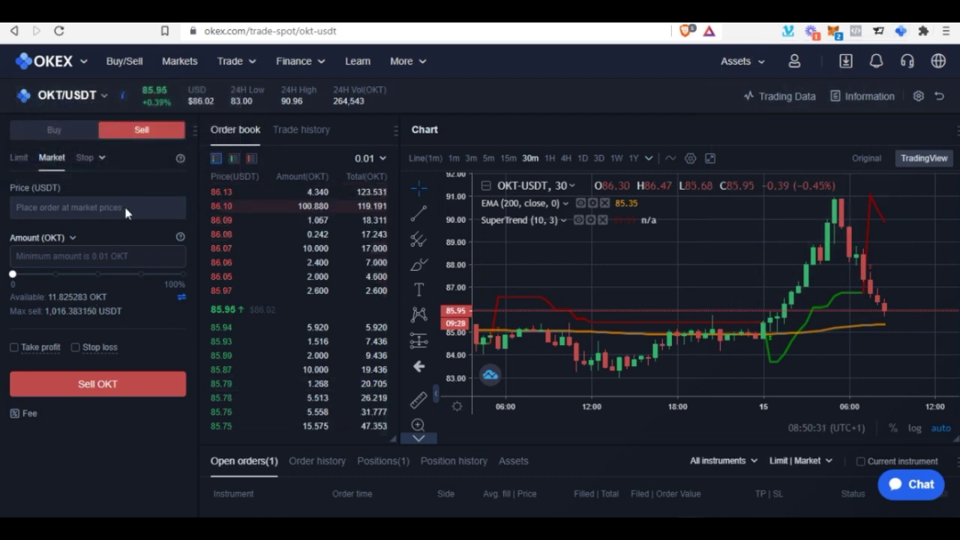
{"action": "mouse_move", "coordinate": [734, 64]}
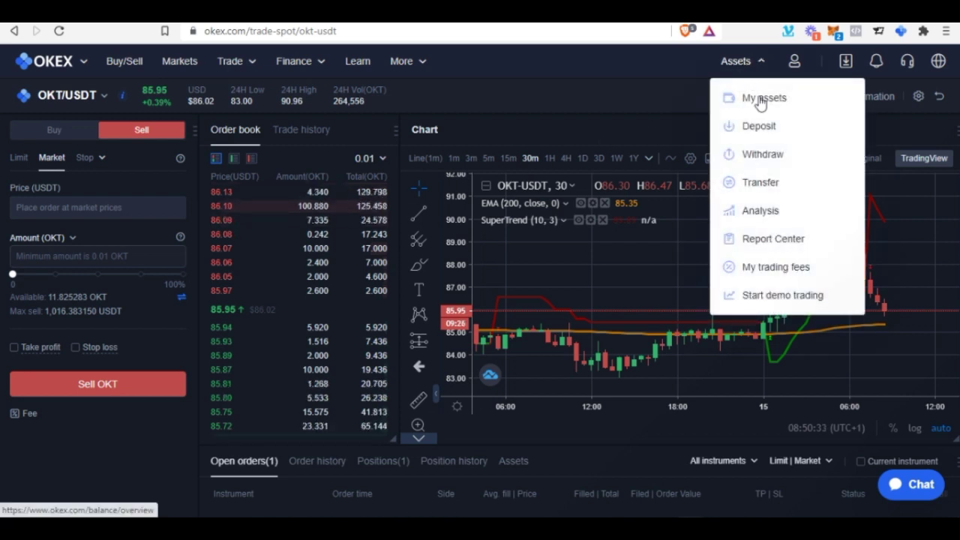
{"action": "left_click", "coordinate": [763, 154]}
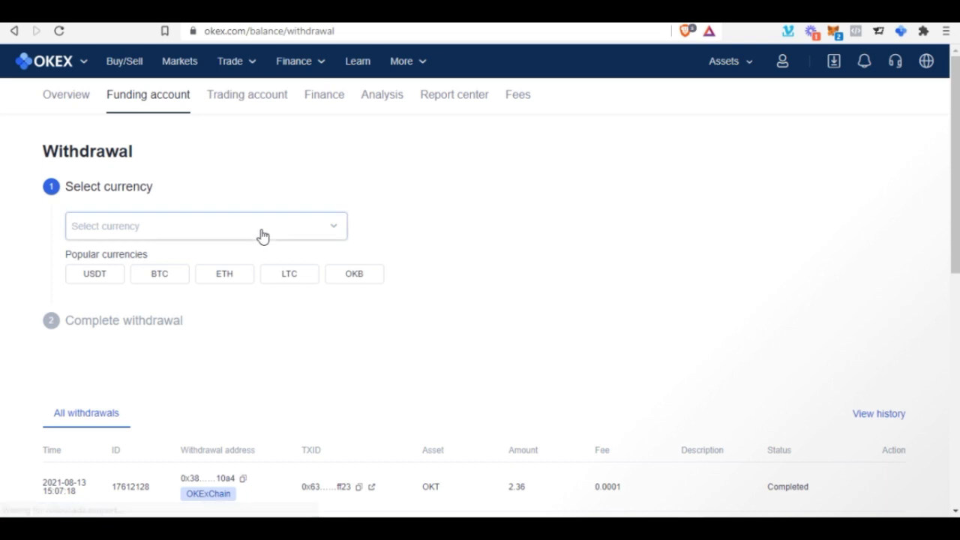
{"action": "left_click", "coordinate": [331, 234]}
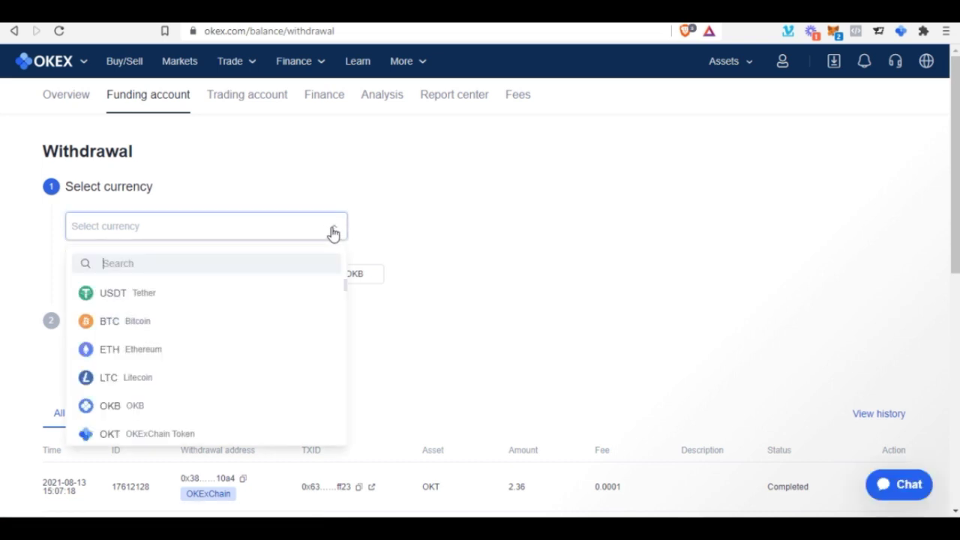
{"action": "type", "text": "okt"}
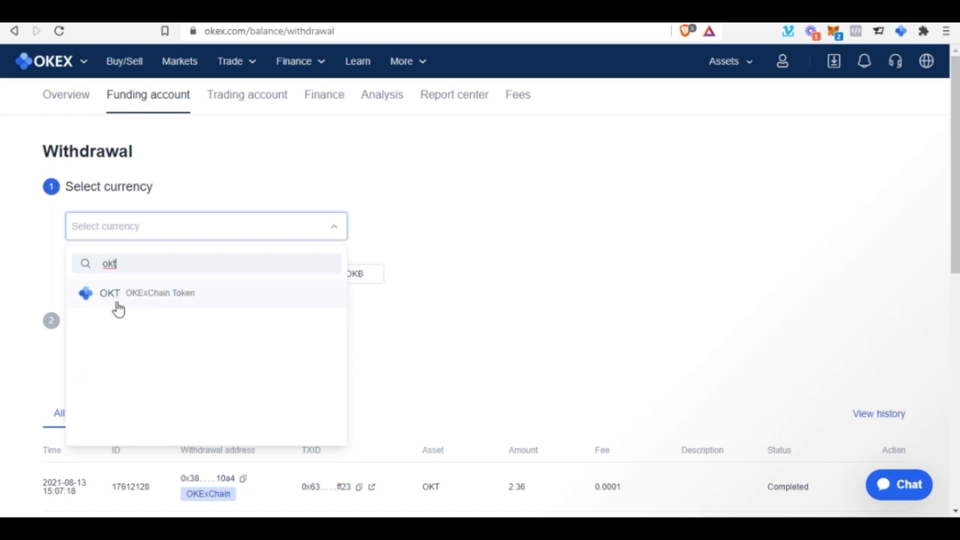
{"action": "left_click", "coordinate": [133, 295]}
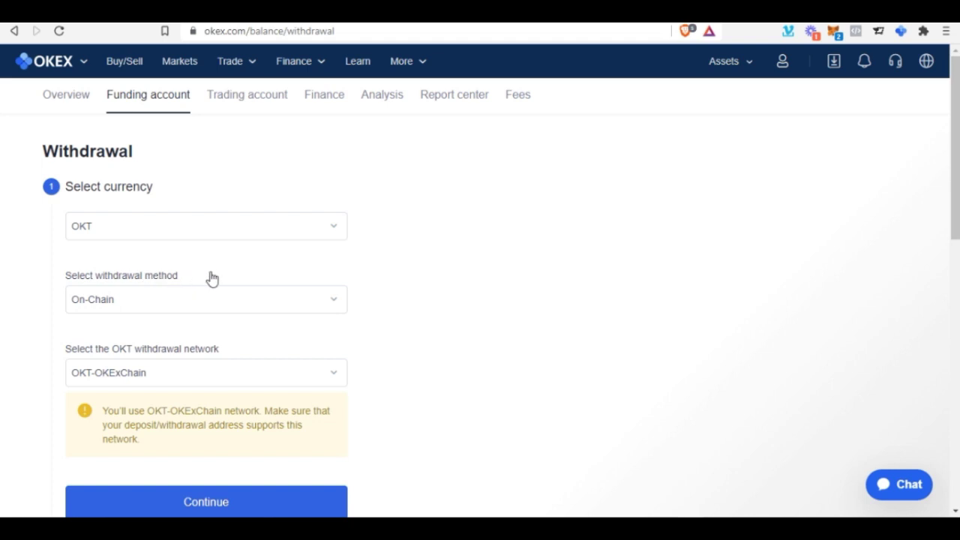
- Keep the On-Chain method on the OKT-OKExChain network and continue to completing the withdrawal
{"action": "scroll", "coordinate": [327, 312], "scroll_direction": "down", "scroll_amount": 1}
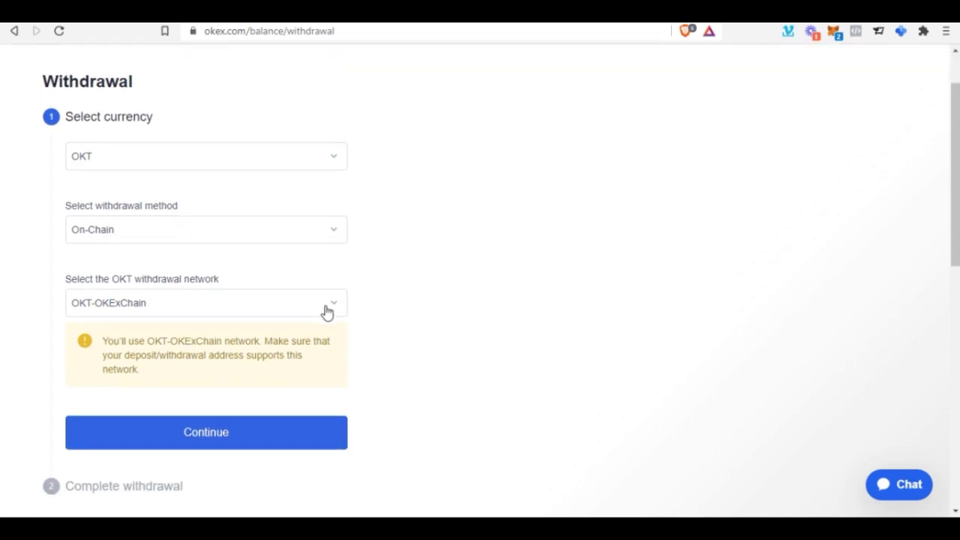
{"action": "left_click", "coordinate": [265, 239]}
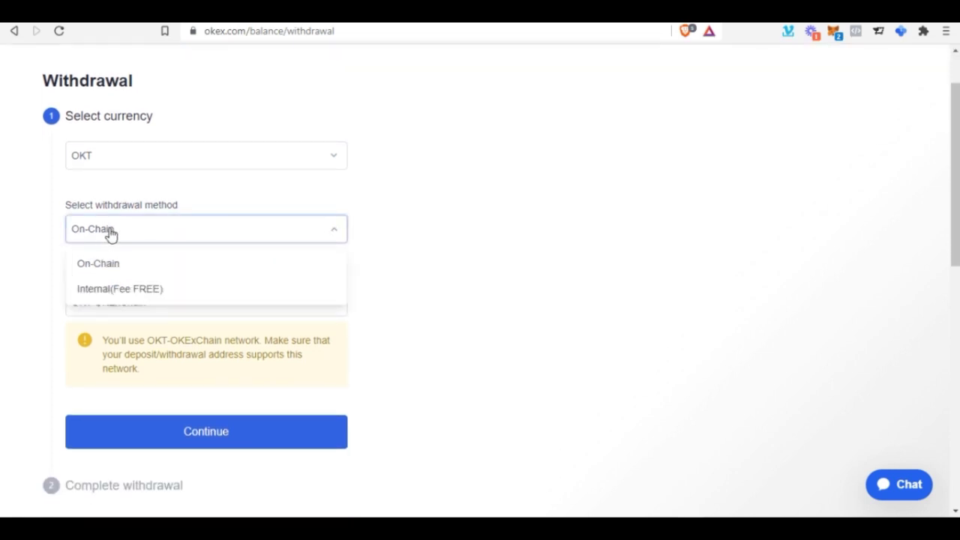
{"action": "left_click", "coordinate": [484, 305]}
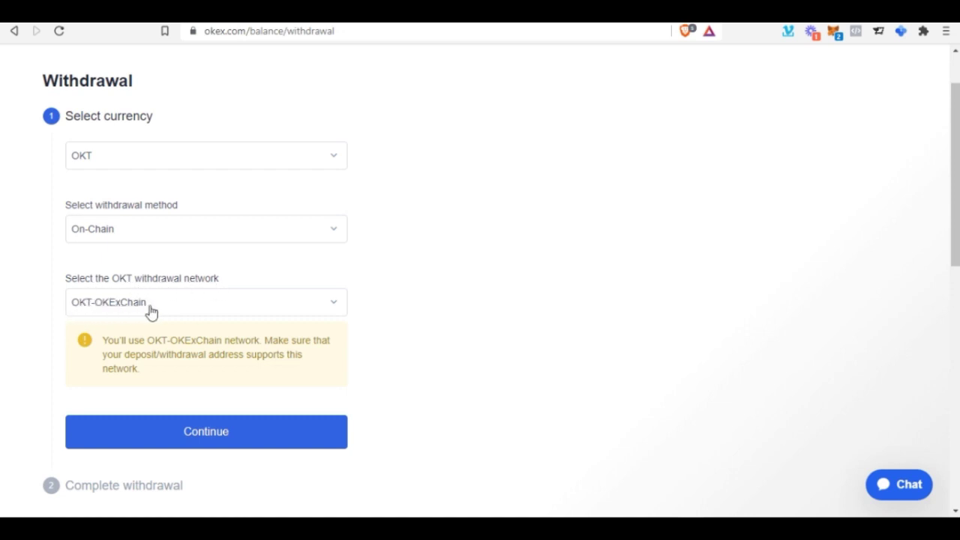
{"action": "left_click", "coordinate": [207, 427]}
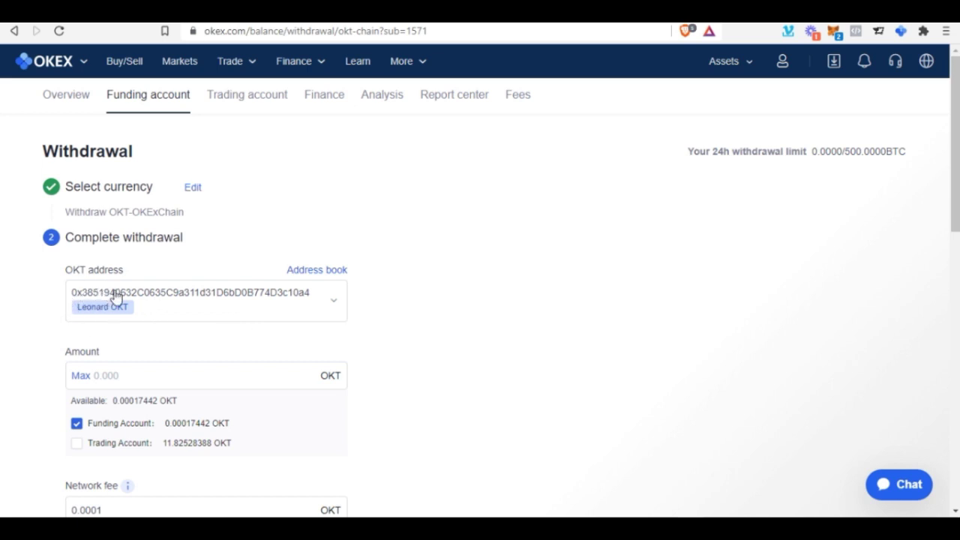
- Glance at the wallet, then choose 'Add a new address' from the saved OKT withdrawal addresses
{"action": "left_click", "coordinate": [900, 33]}
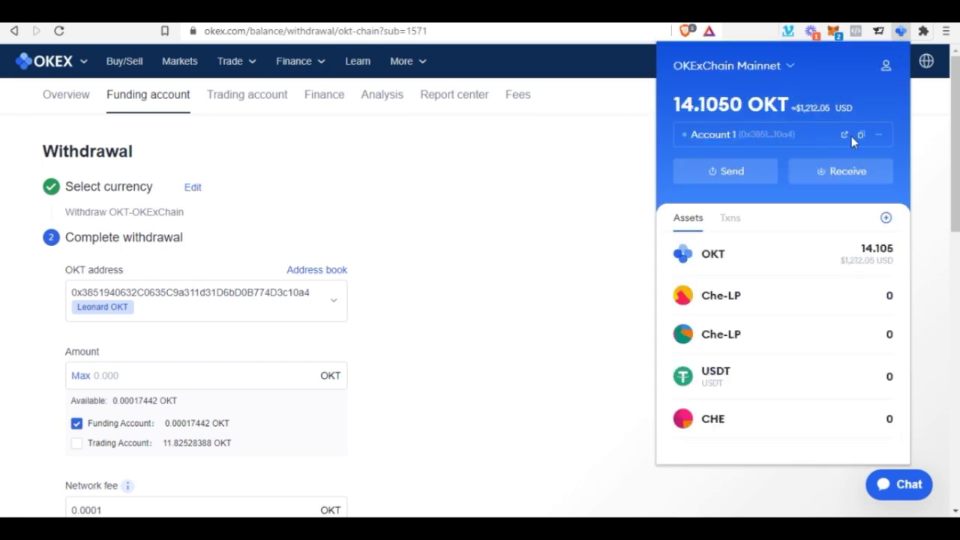
{"action": "left_click", "coordinate": [557, 239]}
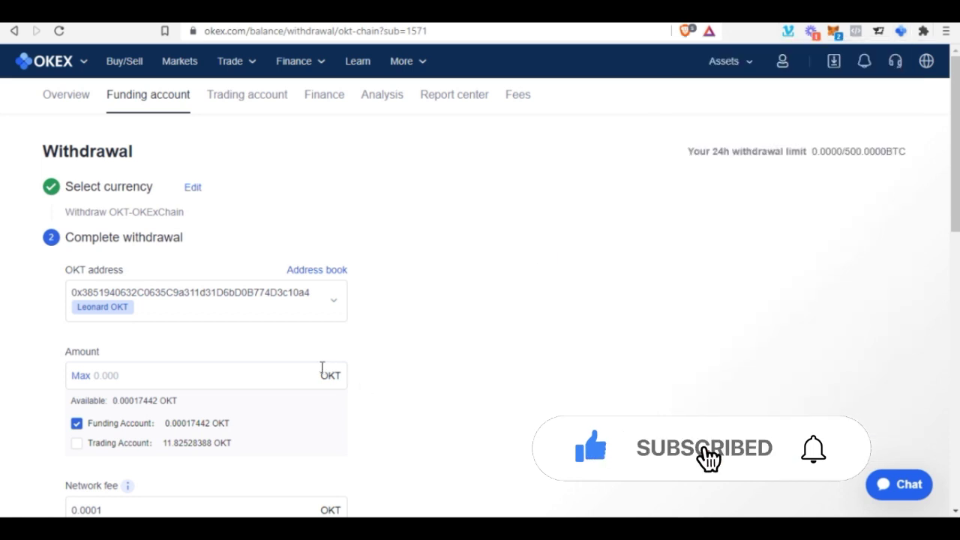
{"action": "left_click", "coordinate": [333, 312]}
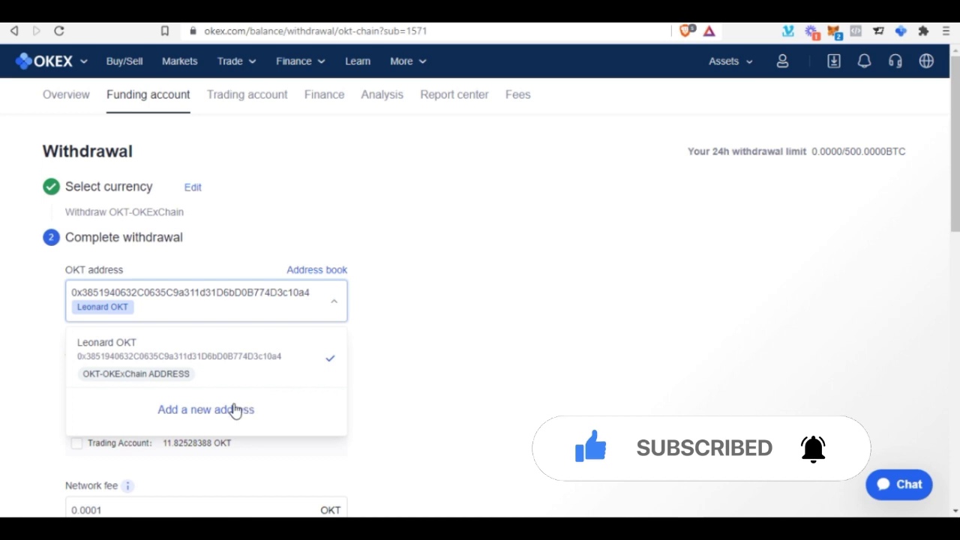
{"action": "left_click", "coordinate": [233, 409]}
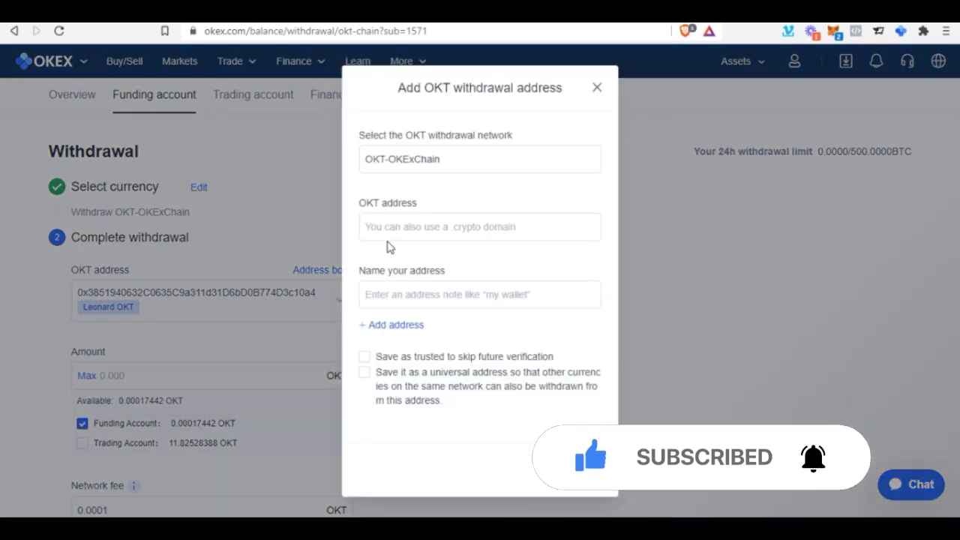
- Paste the wallet address, name it 'kk', then close the dialog without saving
{"action": "left_click", "coordinate": [405, 229]}
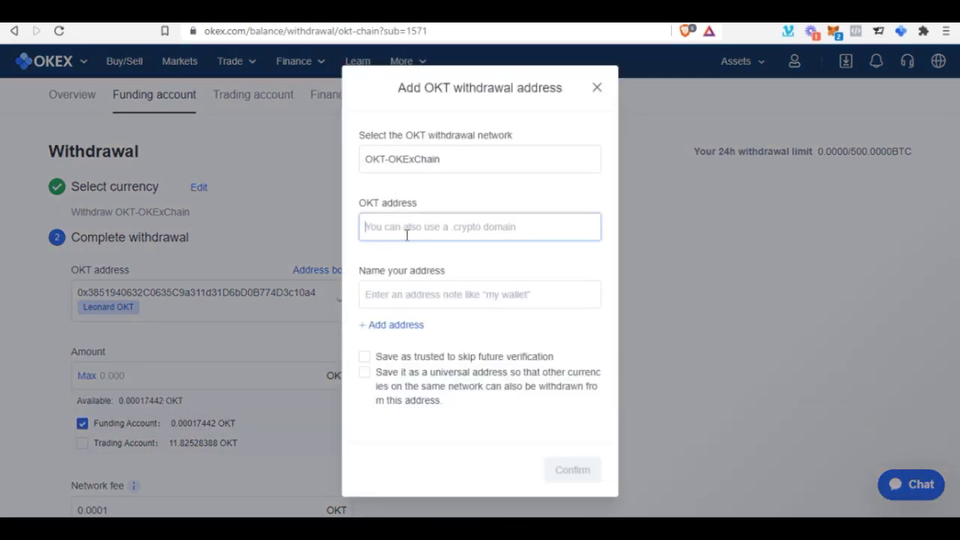
{"action": "left_click", "coordinate": [400, 291]}
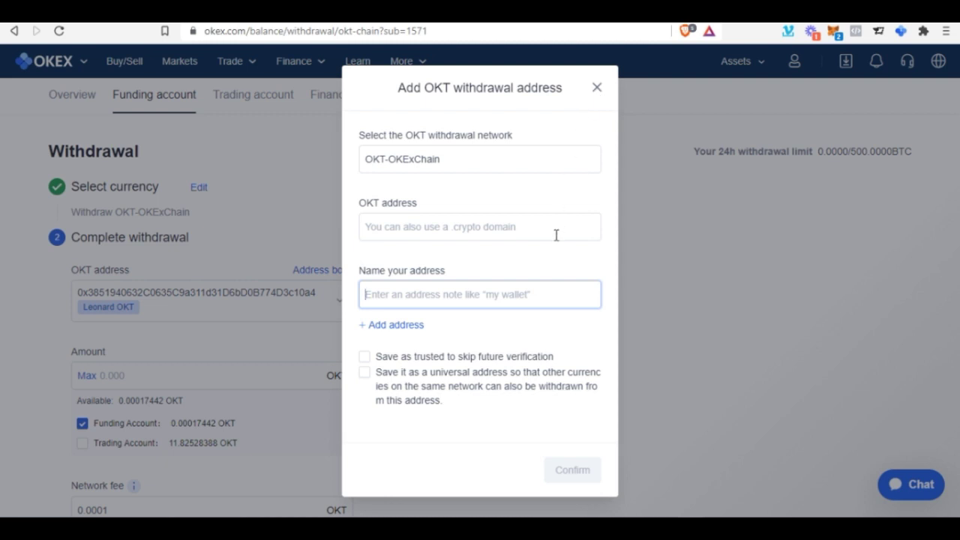
{"action": "left_click", "coordinate": [474, 229]}
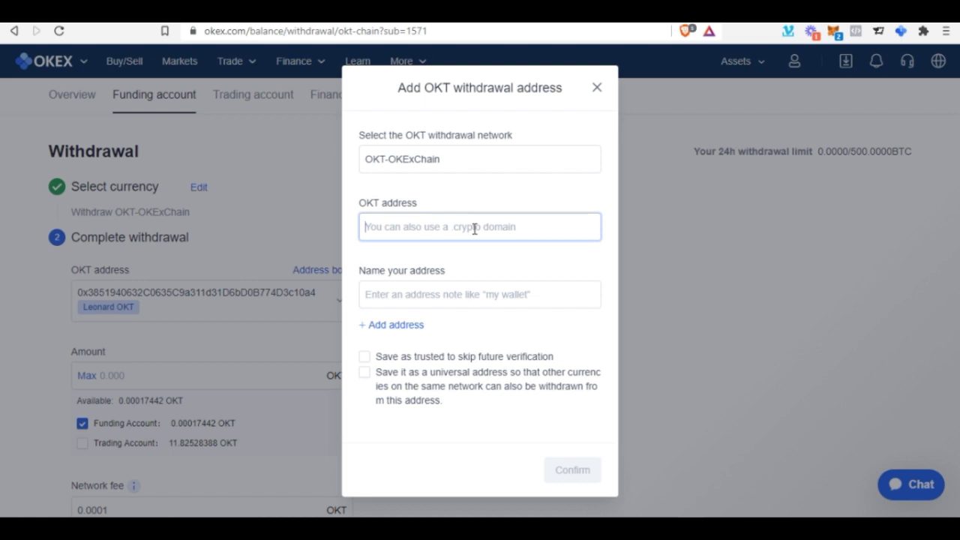
{"action": "key", "text": "ctrl+v"}
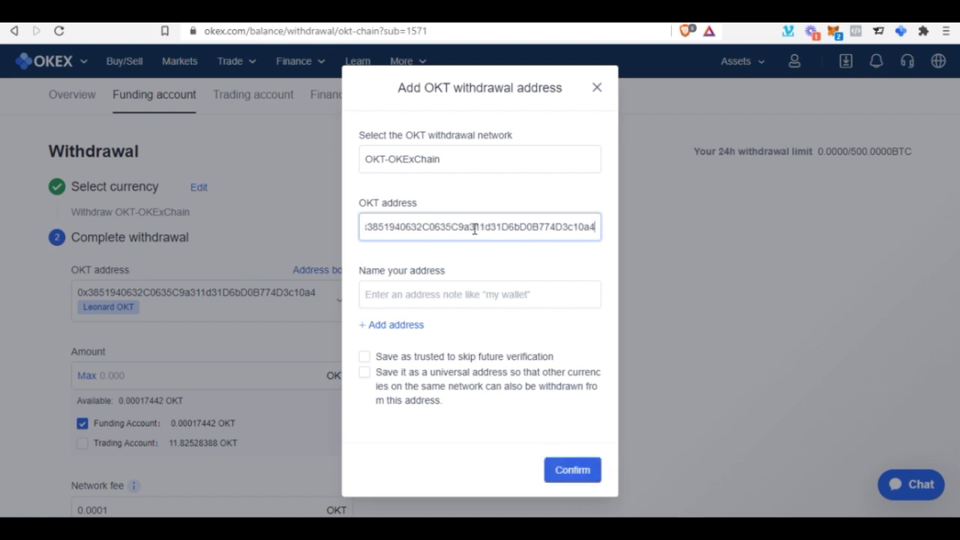
{"action": "left_click", "coordinate": [447, 293]}
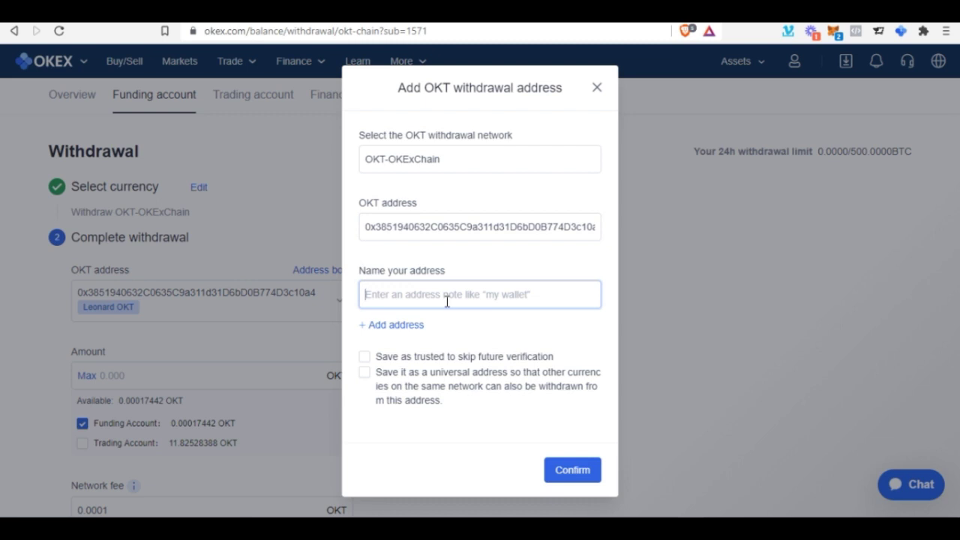
{"action": "type", "text": "kkoo"}
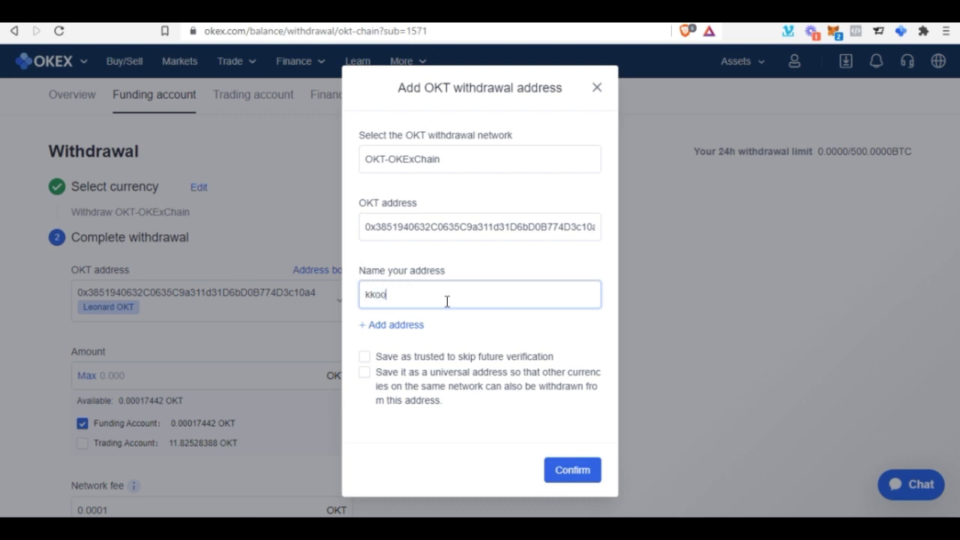
{"action": "left_click", "coordinate": [596, 87]}
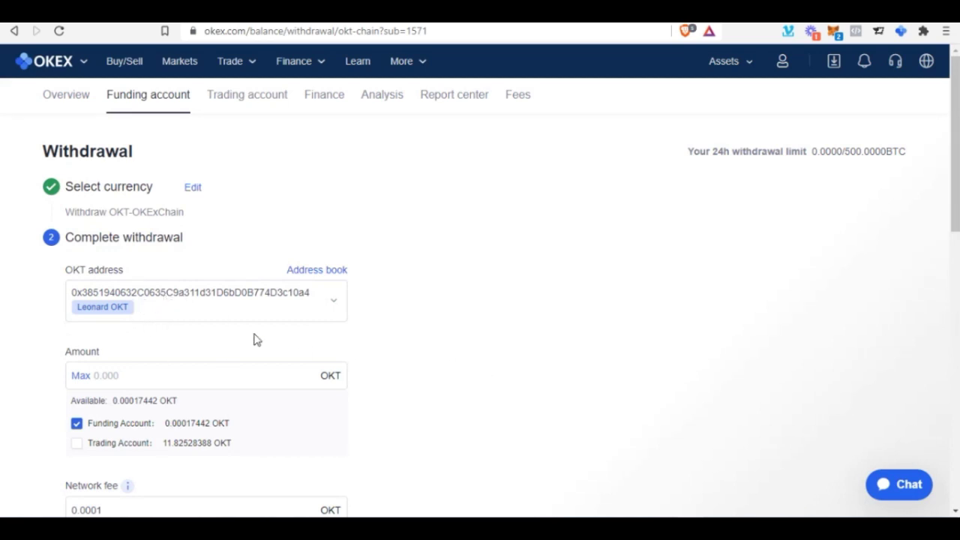
- Withdraw the maximum 11.825 OKT from the trading account and open the withdrawal confirmation
{"action": "scroll", "coordinate": [347, 392], "scroll_direction": "down", "scroll_amount": 1}
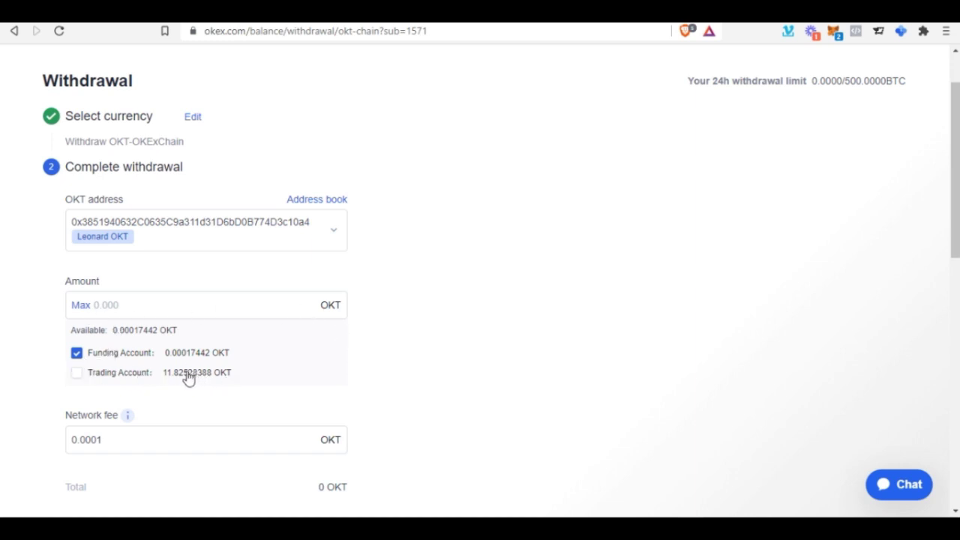
{"action": "left_click", "coordinate": [76, 374]}
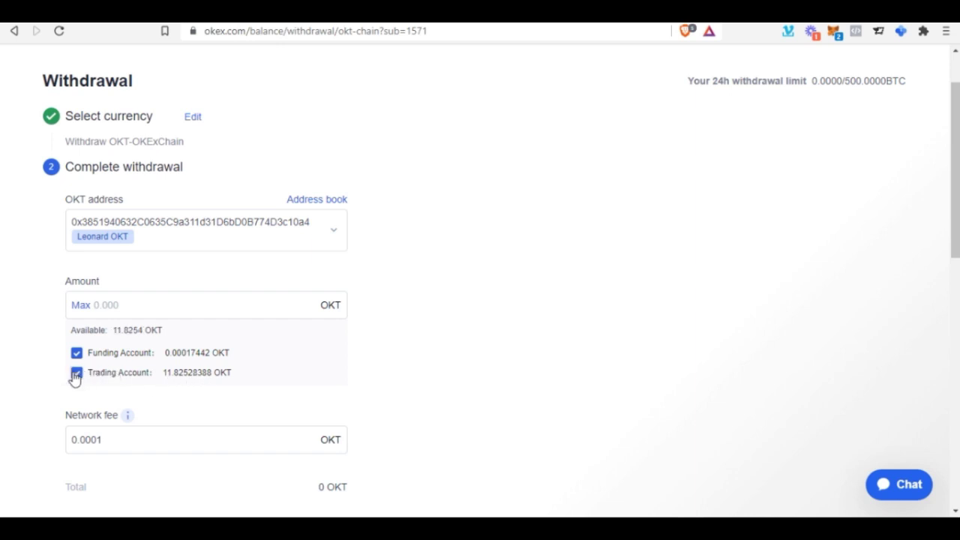
{"action": "left_click", "coordinate": [84, 308]}
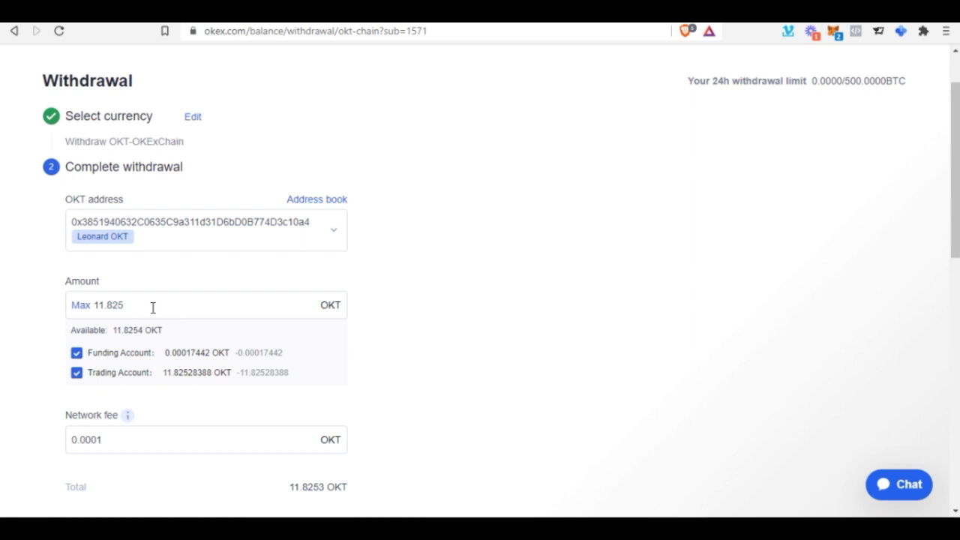
{"action": "scroll", "coordinate": [115, 308], "scroll_direction": "down", "scroll_amount": 2}
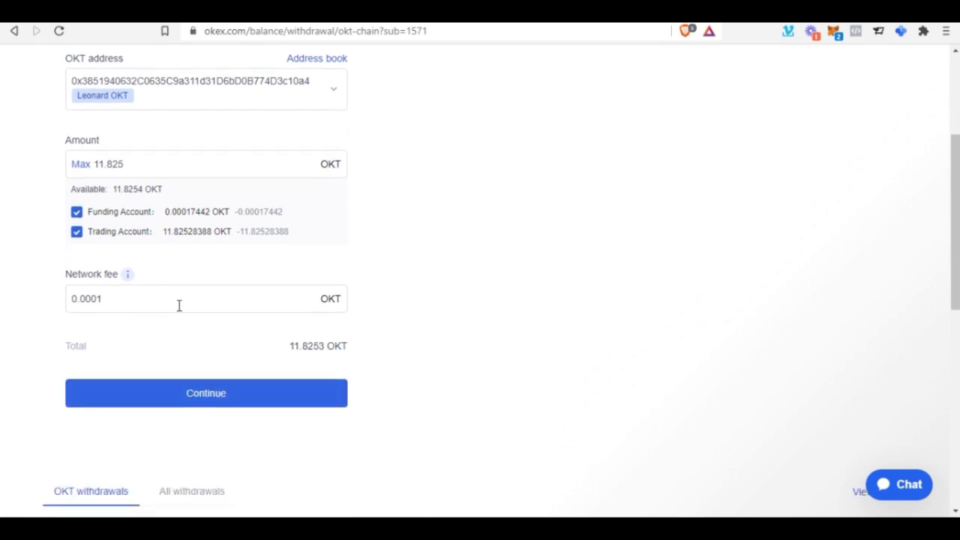
{"action": "left_click", "coordinate": [183, 398]}
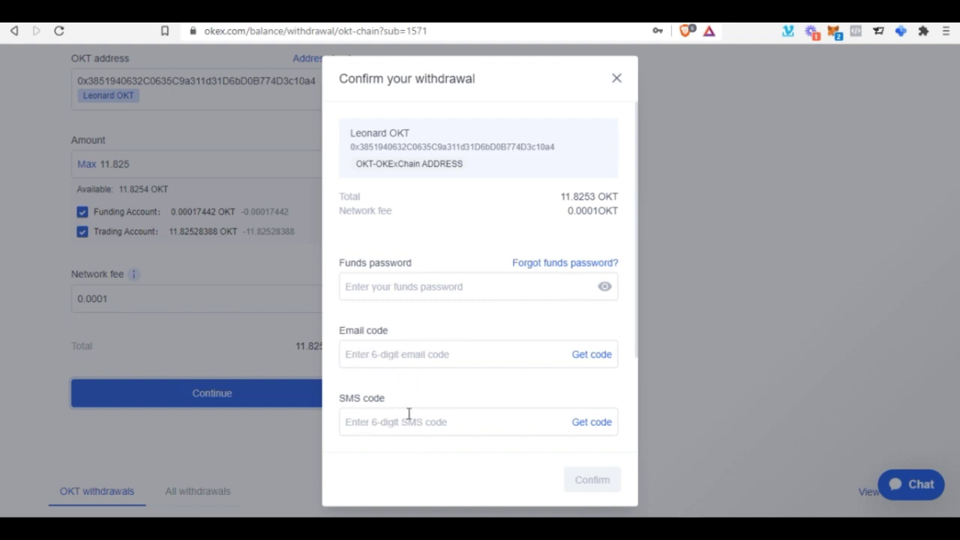
- Request the SMS and email codes, enter both verification codes, and confirm the OKT withdrawal
{"action": "left_click", "coordinate": [592, 422]}
{"action": "left_click", "coordinate": [589, 360]}
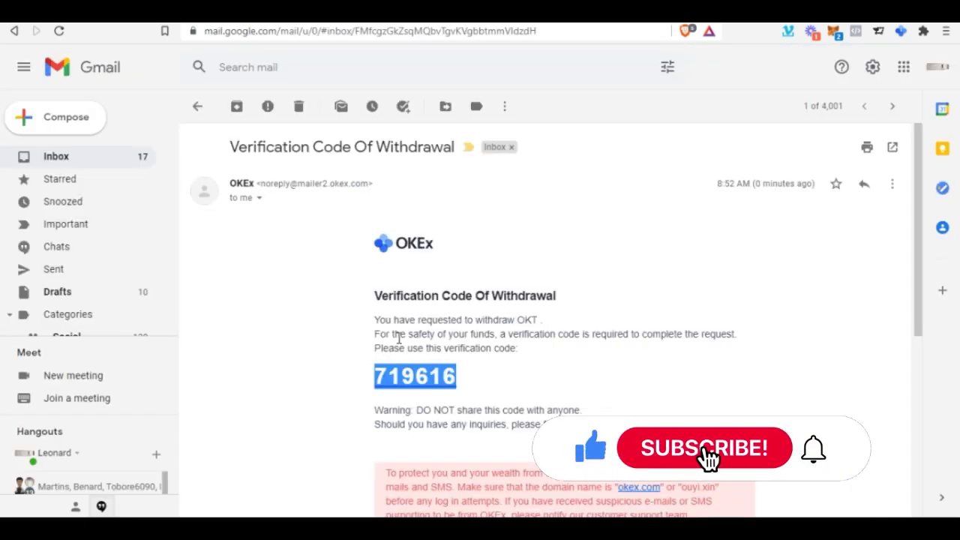
{"action": "scroll", "coordinate": [366, 284], "scroll_direction": "down", "scroll_amount": 1}
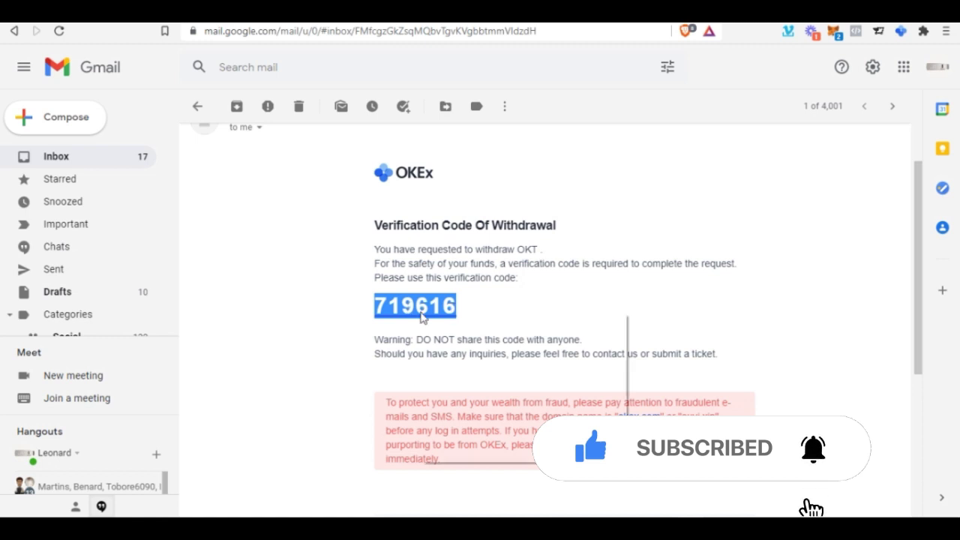
{"action": "right_click", "coordinate": [422, 313]}
{"action": "key", "text": "ctrl+Tab"}
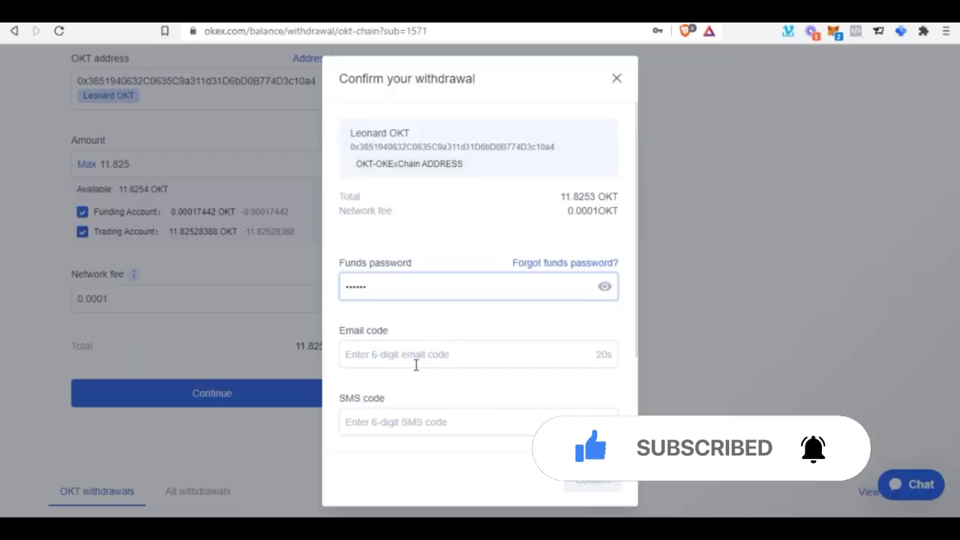
{"action": "left_click", "coordinate": [411, 362]}
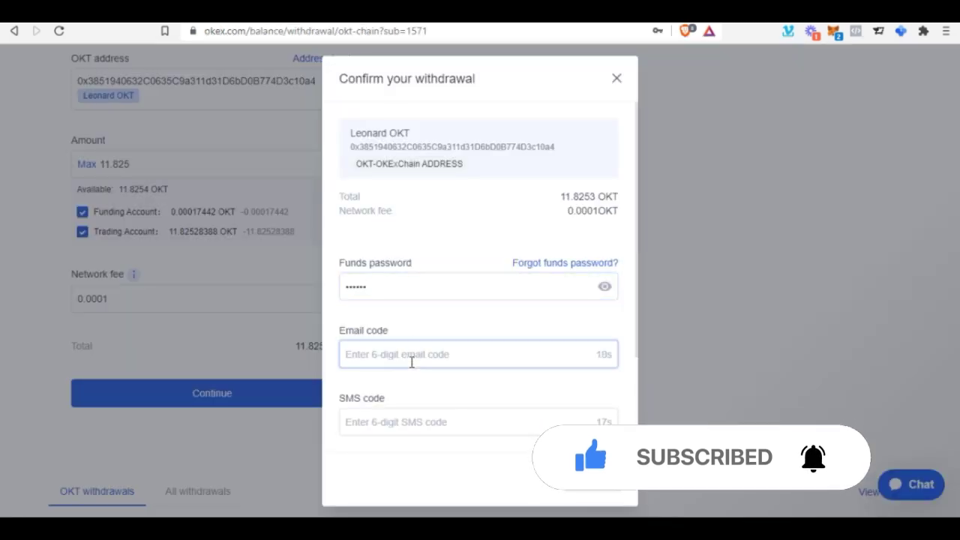
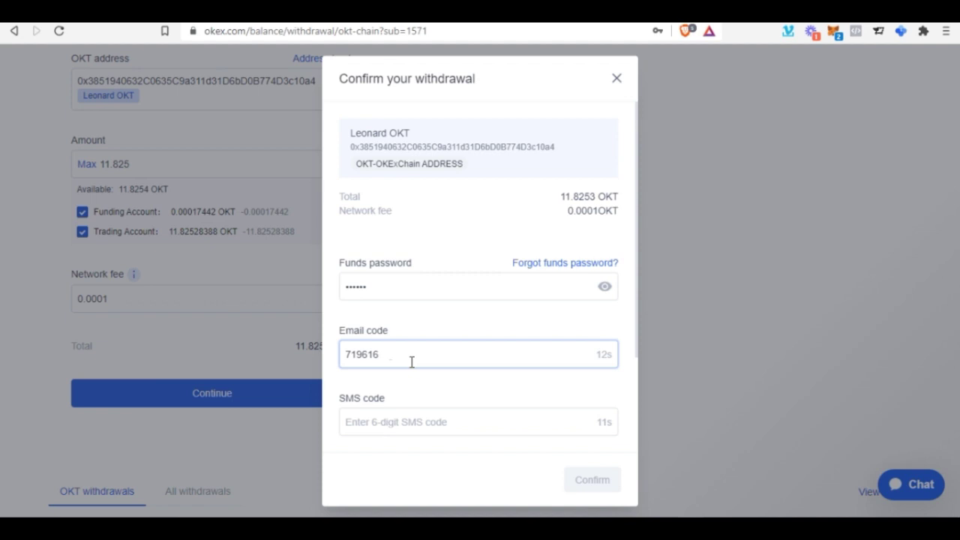
{"action": "left_click", "coordinate": [397, 421]}
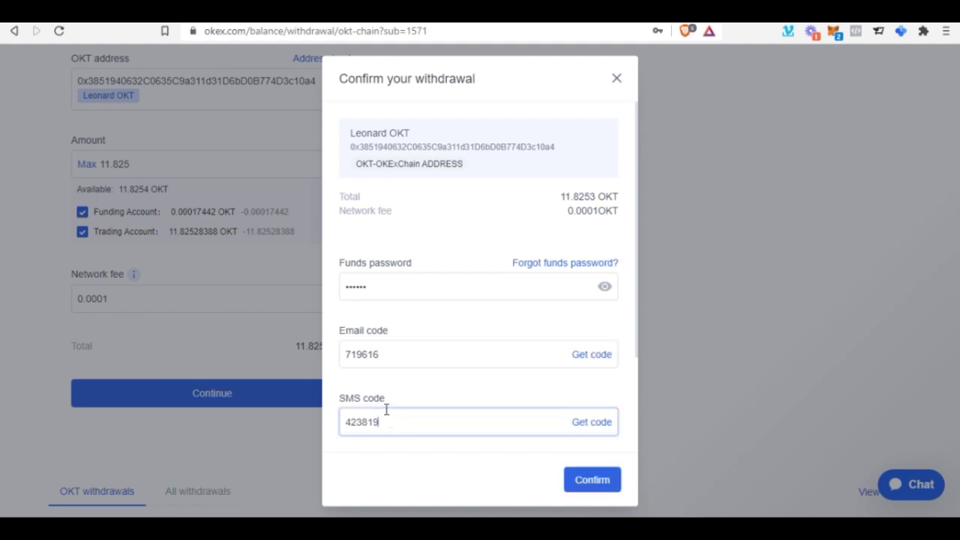
{"action": "left_click", "coordinate": [592, 483]}
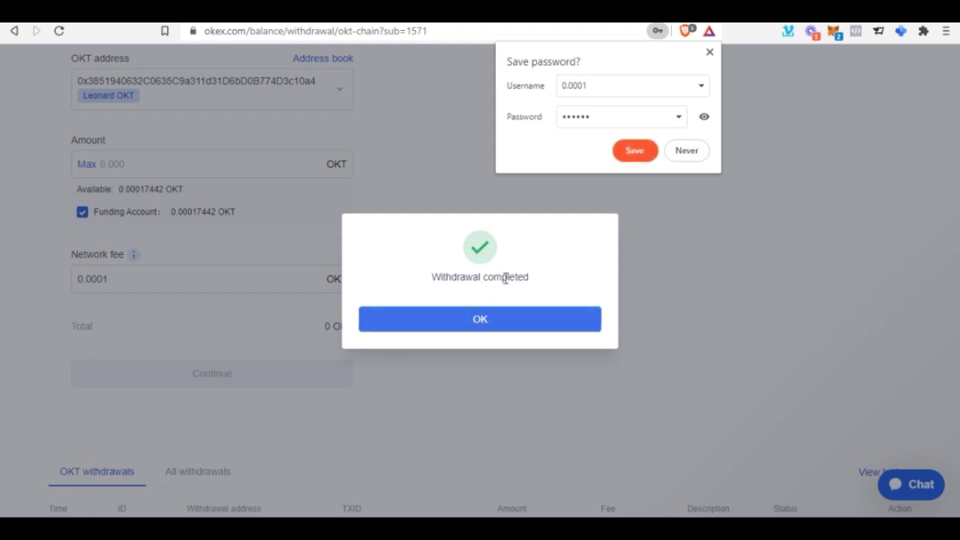
- Dismiss the notices, verify the 11.8253 OKT withdrawal shows Transfering, and check the wallet balance
{"action": "left_click", "coordinate": [502, 328]}
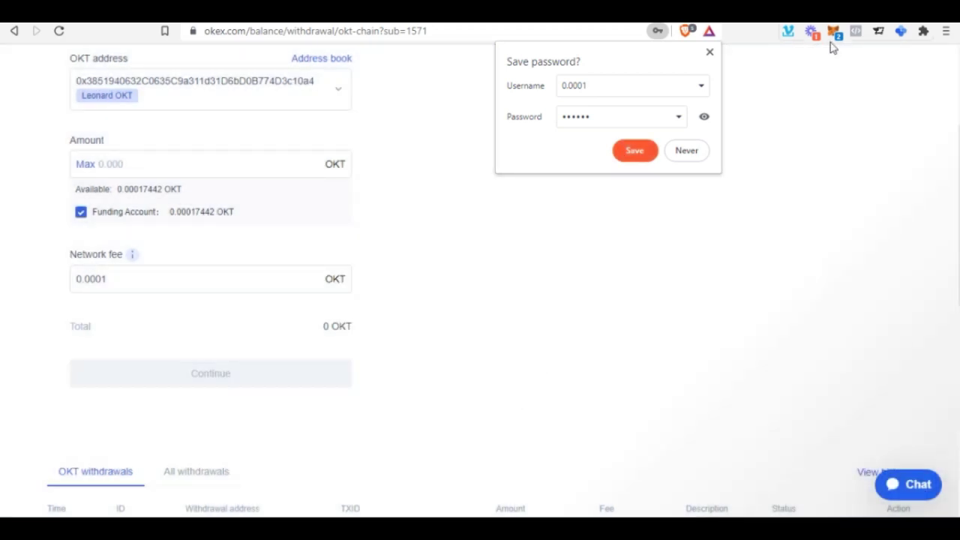
{"action": "left_click", "coordinate": [710, 53]}
{"action": "scroll", "coordinate": [540, 323], "scroll_direction": "down", "scroll_amount": 3}
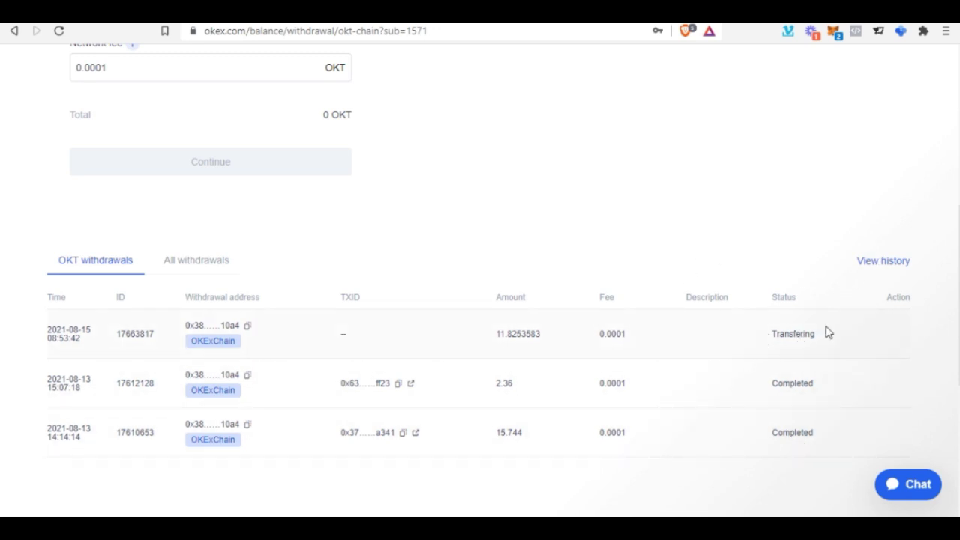
{"action": "left_click", "coordinate": [901, 33]}
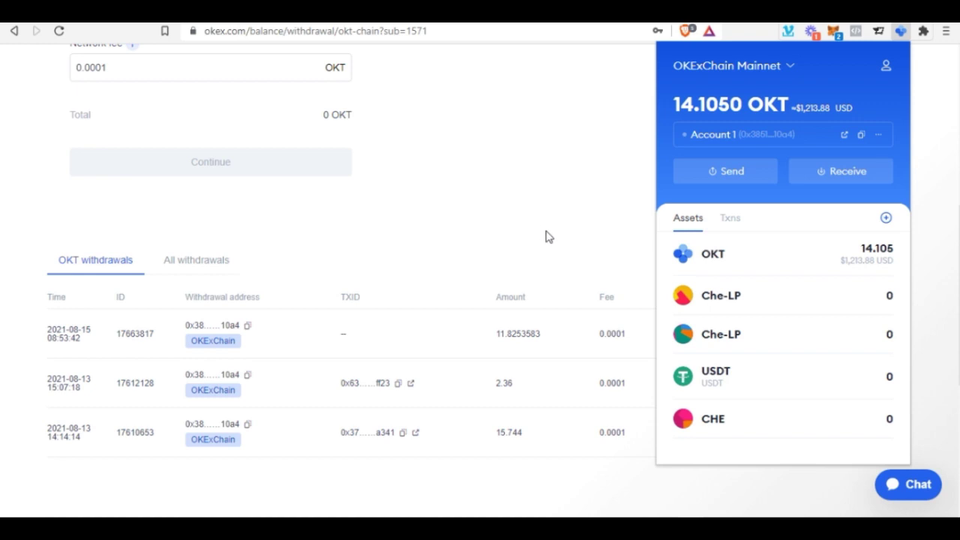
- Reopen the wallet on cherryswap.net to confirm the balance rose to 25.9301 OKT
{"action": "left_click", "coordinate": [504, 213]}
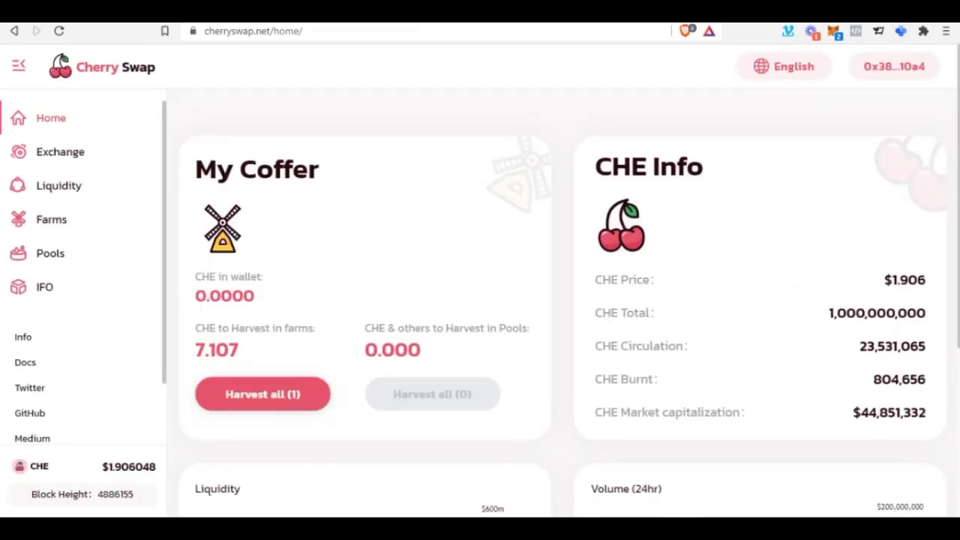
{"action": "left_click", "coordinate": [901, 31]}
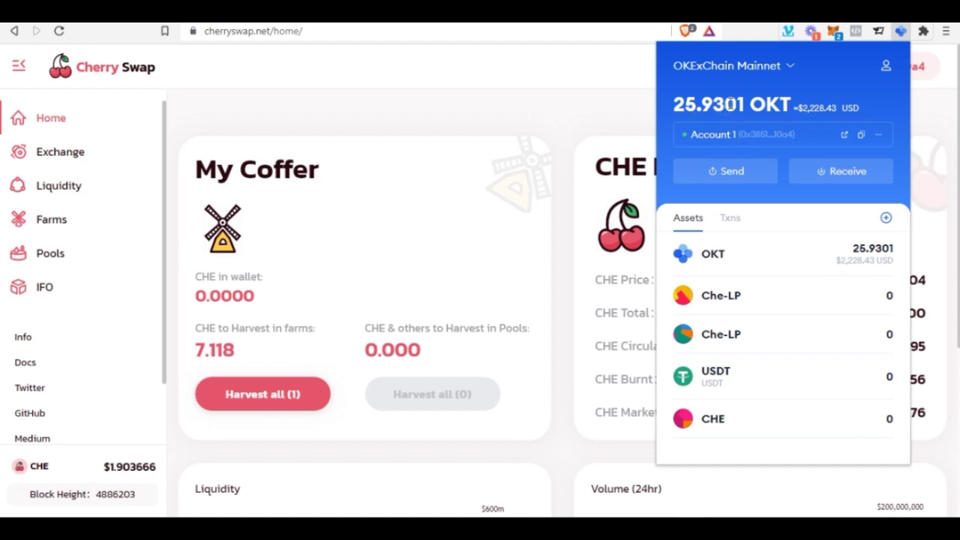
{"action": "left_click", "coordinate": [546, 242]}
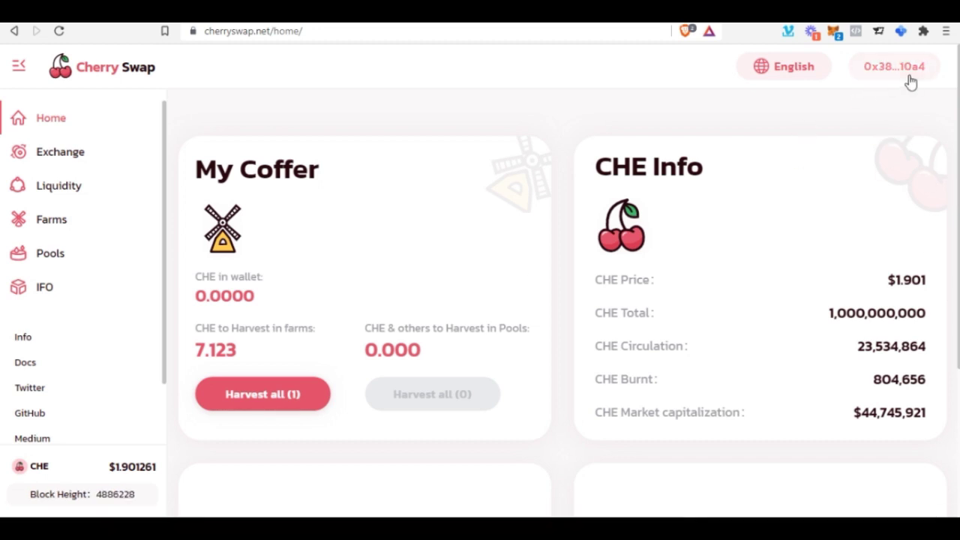
- On the Exchange page, pick CHE as the token to receive
{"action": "left_click", "coordinate": [75, 152]}
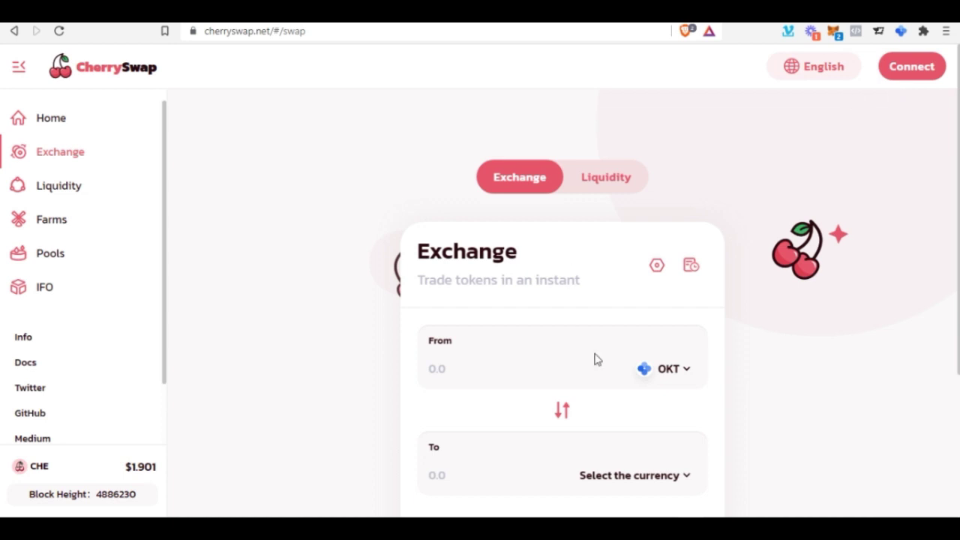
{"action": "scroll", "coordinate": [563, 409], "scroll_direction": "down", "scroll_amount": 2}
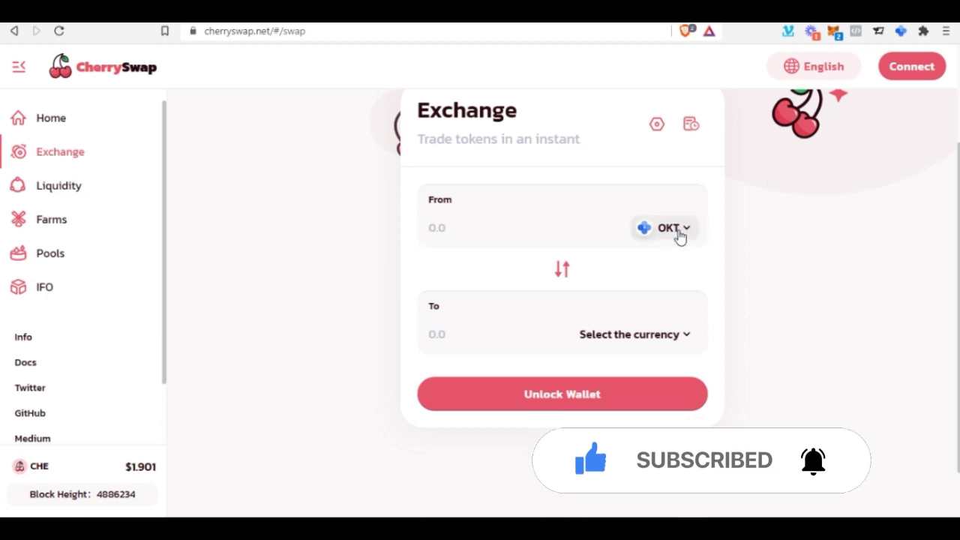
{"action": "left_click", "coordinate": [684, 333]}
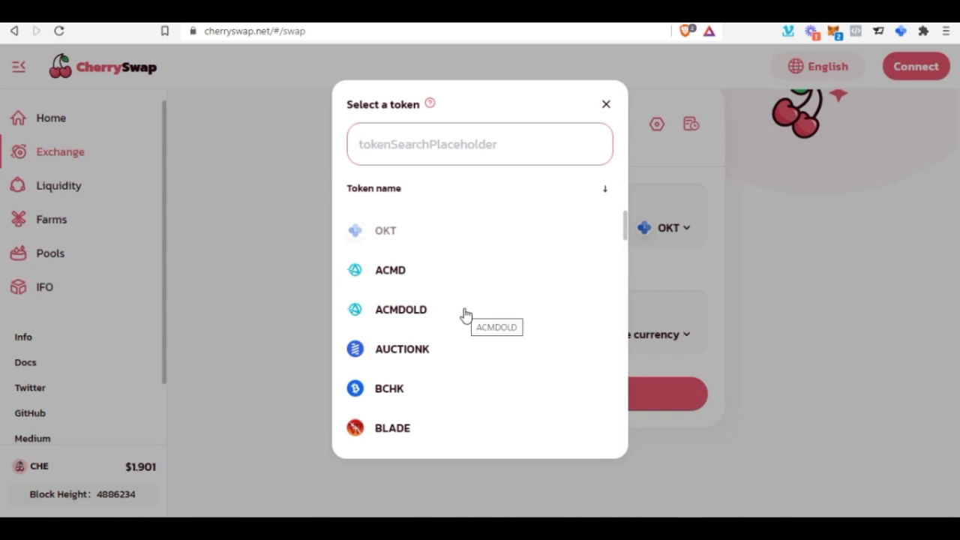
{"action": "type", "text": "che"}
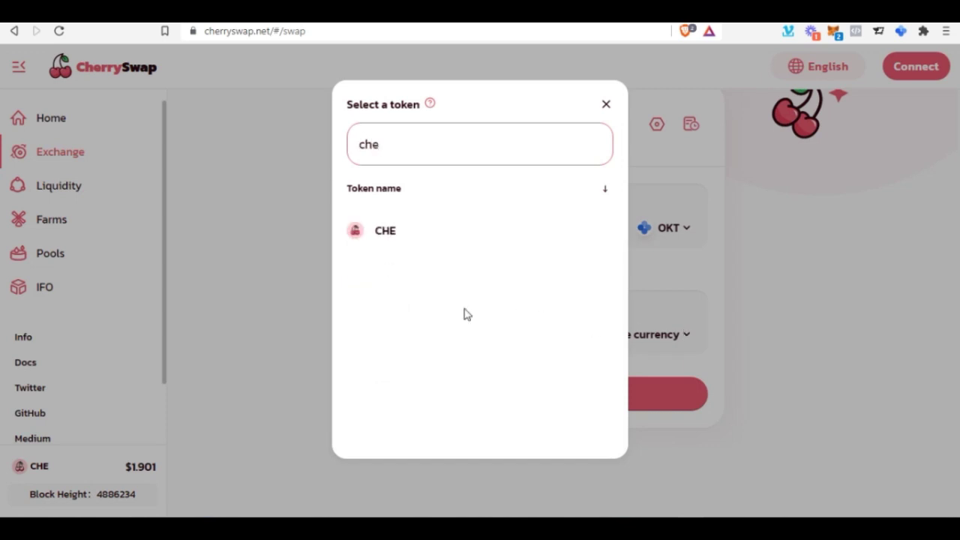
{"action": "left_click", "coordinate": [383, 229]}
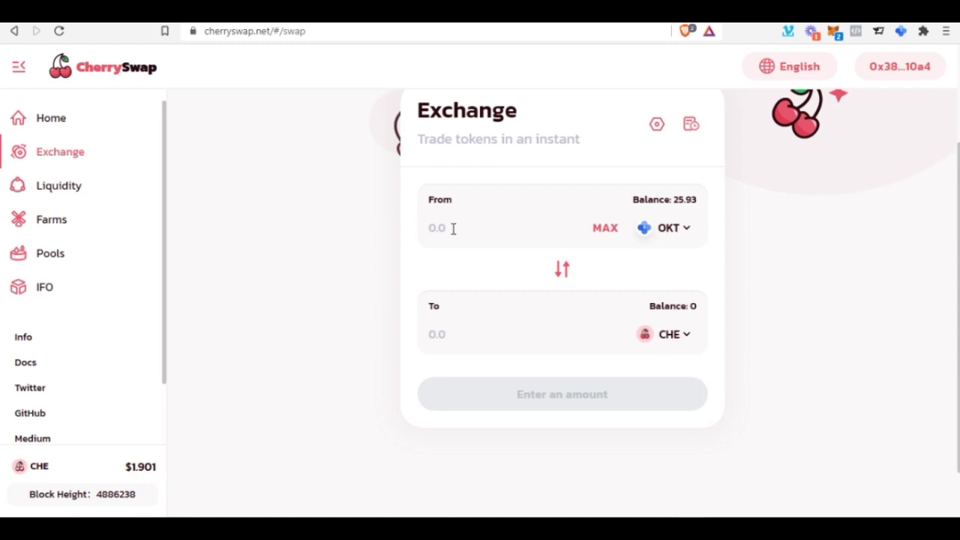
- Enter 2 OKT to swap, giving an estimated 90.4023 CHE
{"action": "type", "text": "2"}
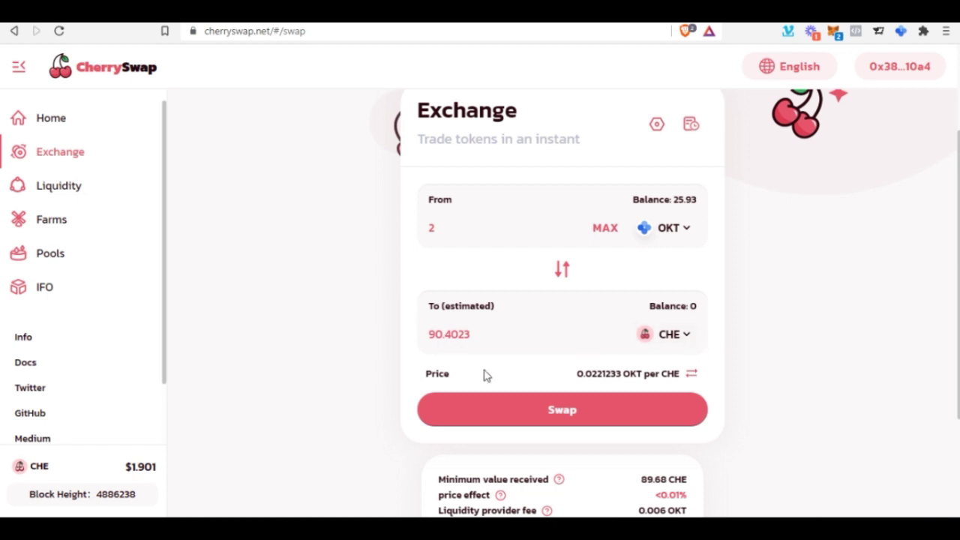
{"action": "scroll", "coordinate": [461, 384], "scroll_direction": "down", "scroll_amount": 1}
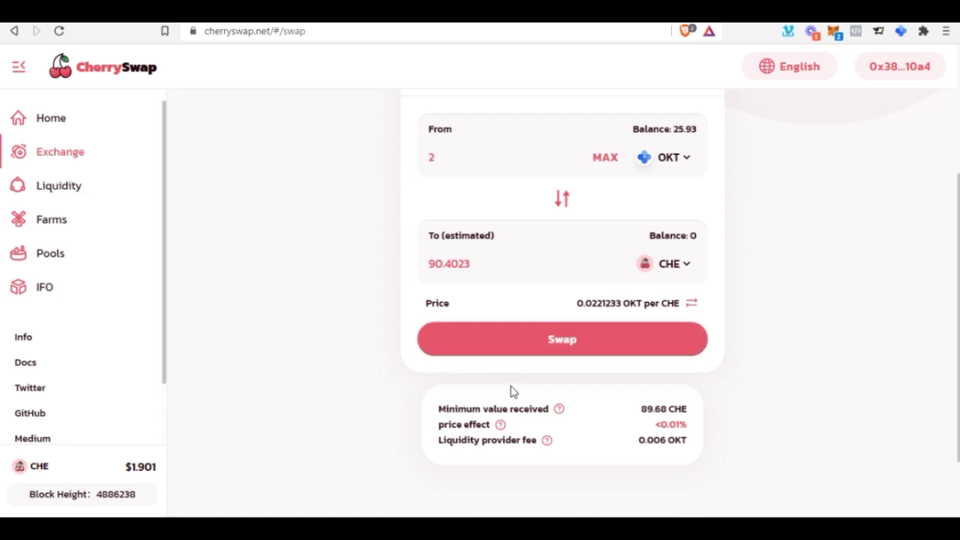
{"action": "left_click", "coordinate": [502, 347]}
{"action": "scroll", "coordinate": [445, 365], "scroll_direction": "up", "scroll_amount": 1}
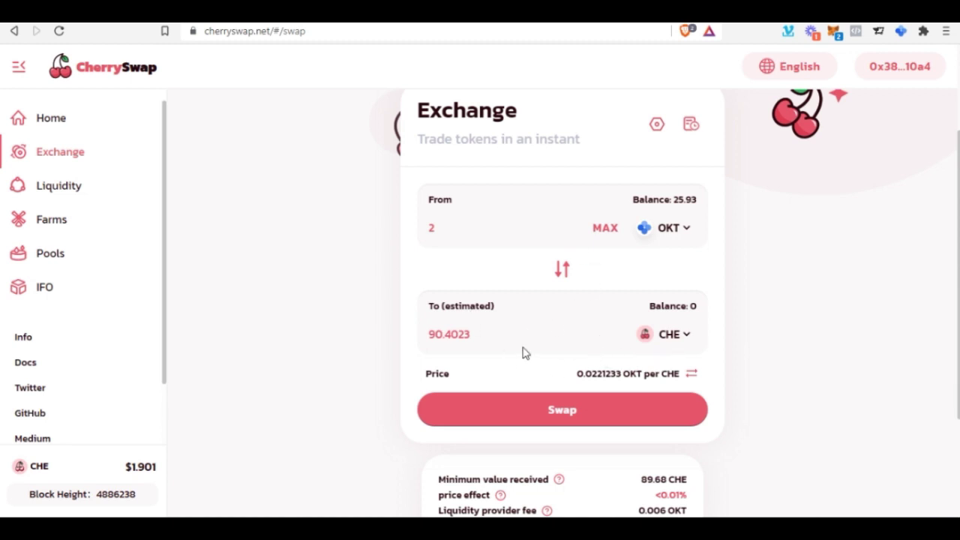
{"action": "scroll", "coordinate": [597, 347], "scroll_direction": "down", "scroll_amount": 1}
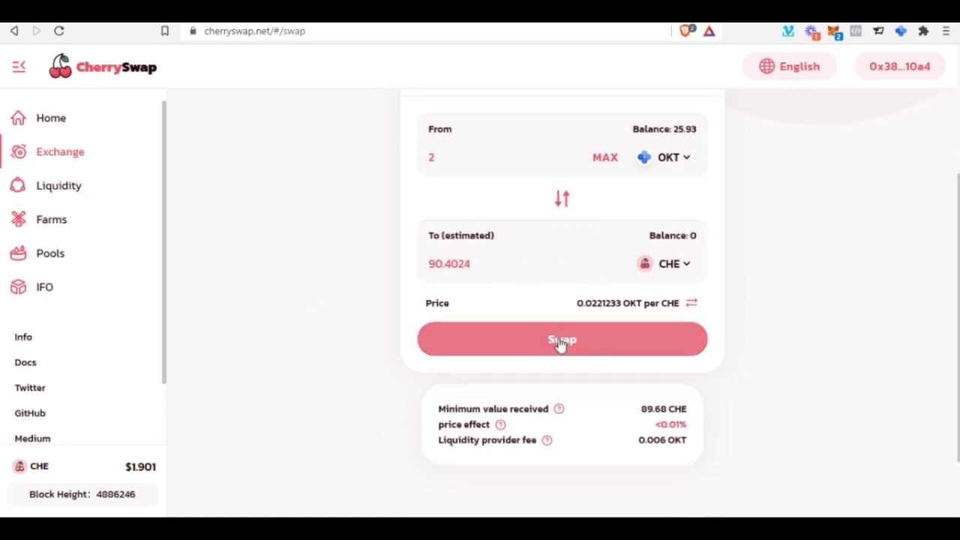
- Swap 2 OKT for CHE and approve it in the wallet, leaving 90.312 CHE and 23.9298 OKT
{"action": "left_click", "coordinate": [558, 343]}
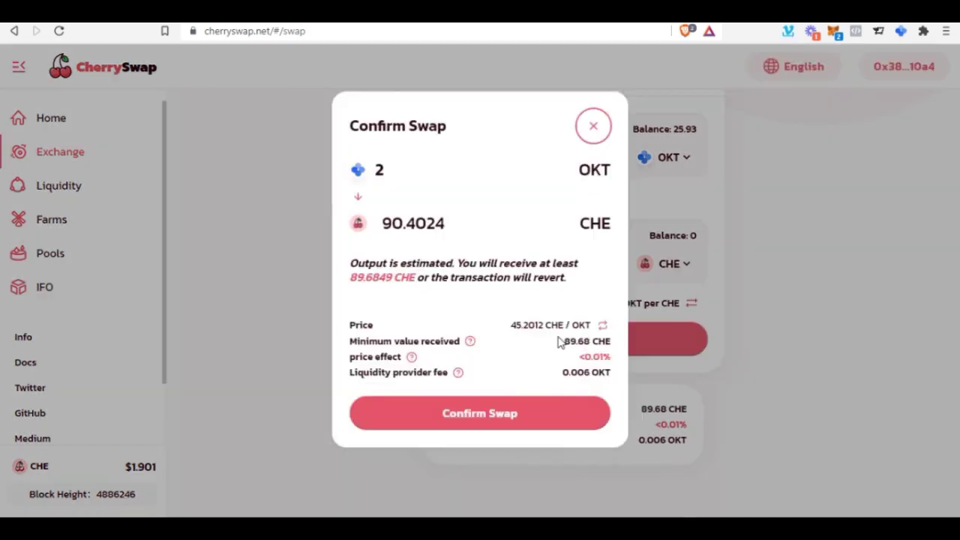
{"action": "left_click", "coordinate": [469, 419]}
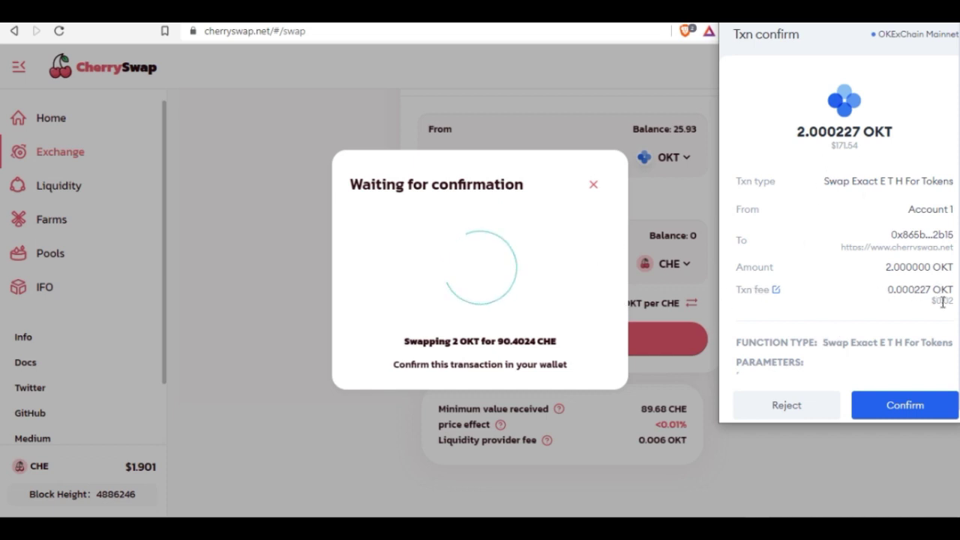
{"action": "left_click", "coordinate": [917, 406]}
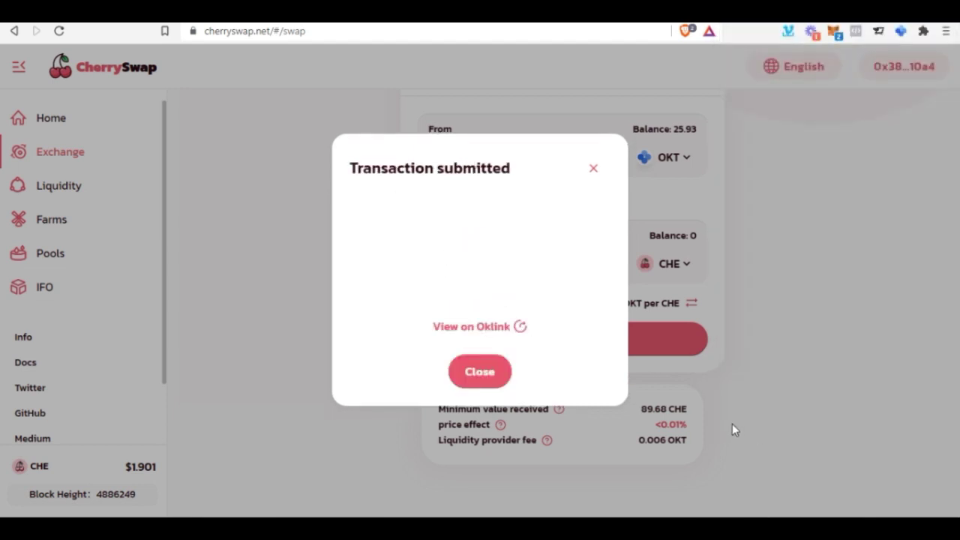
{"action": "left_click", "coordinate": [481, 379]}
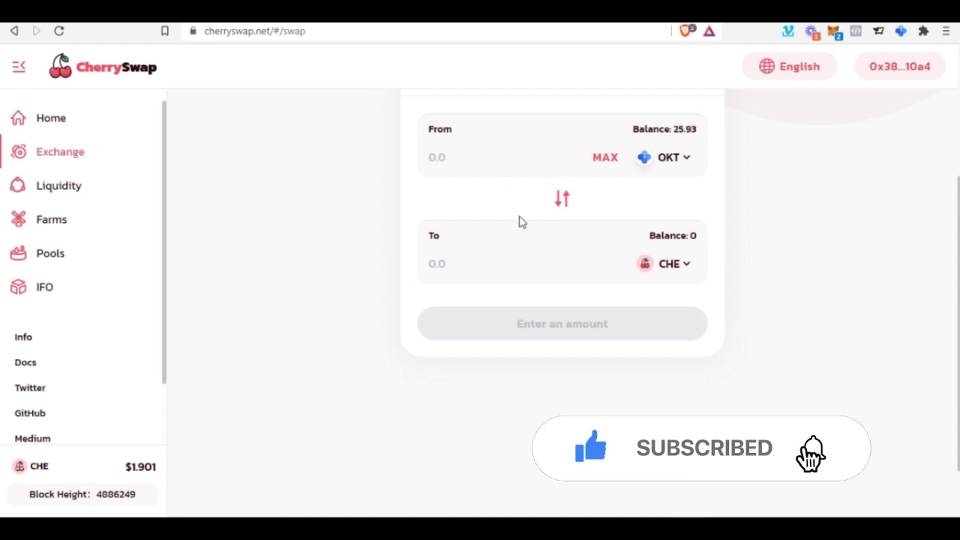
{"action": "scroll", "coordinate": [525, 221], "scroll_direction": "up", "scroll_amount": 1}
{"action": "scroll", "coordinate": [512, 227], "scroll_direction": "up", "scroll_amount": 1}
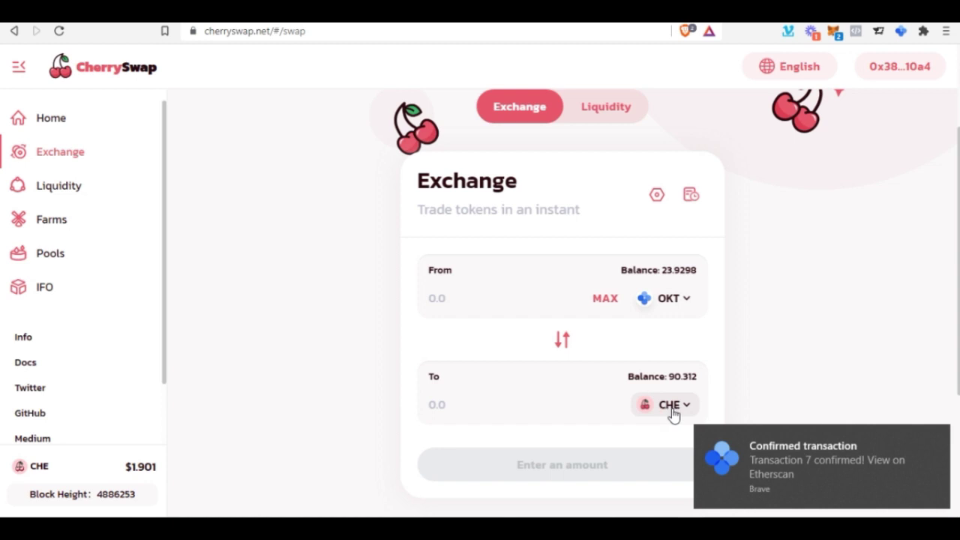
- Set up Add Liquidity with CHE as the first token and OKT as the second, then go to Farms
{"action": "left_click", "coordinate": [63, 188]}
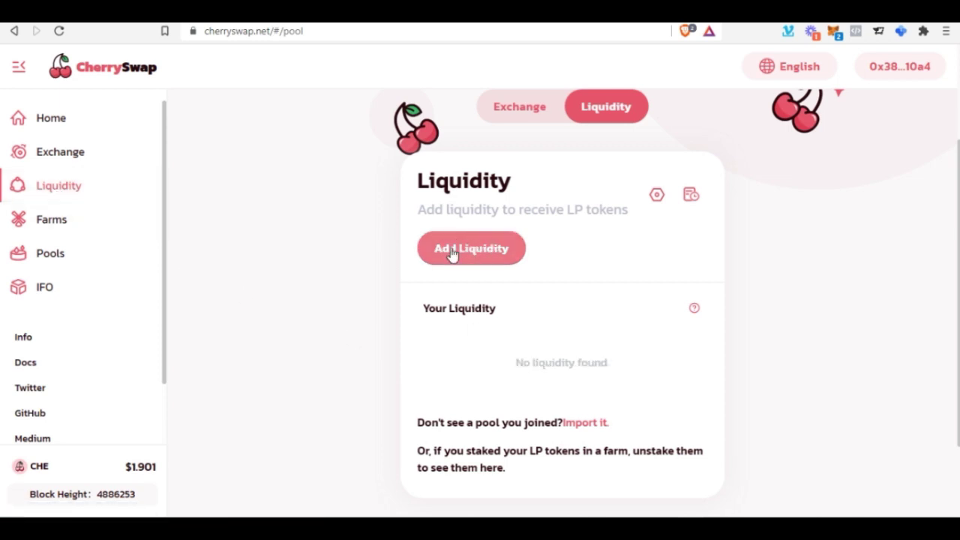
{"action": "scroll", "coordinate": [472, 252], "scroll_direction": "down", "scroll_amount": 1}
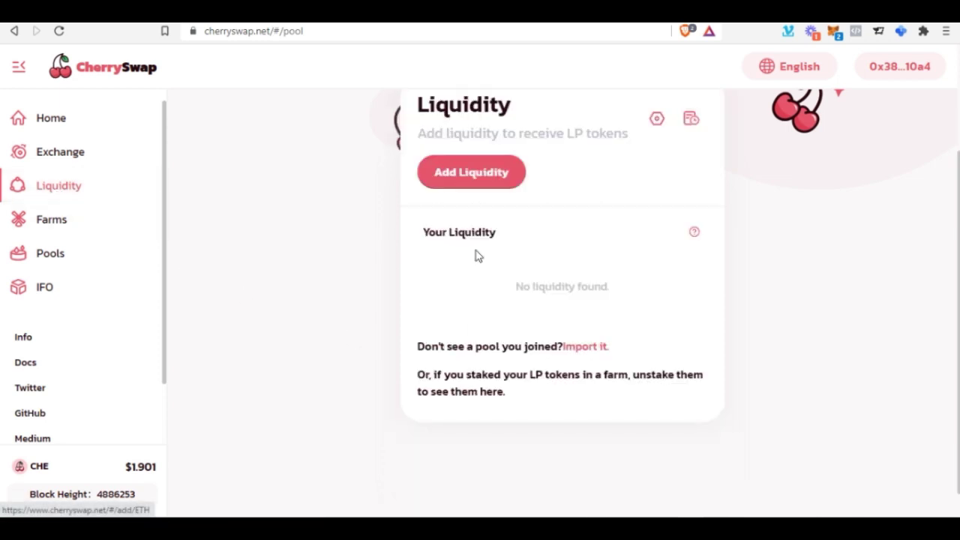
{"action": "left_click", "coordinate": [482, 187]}
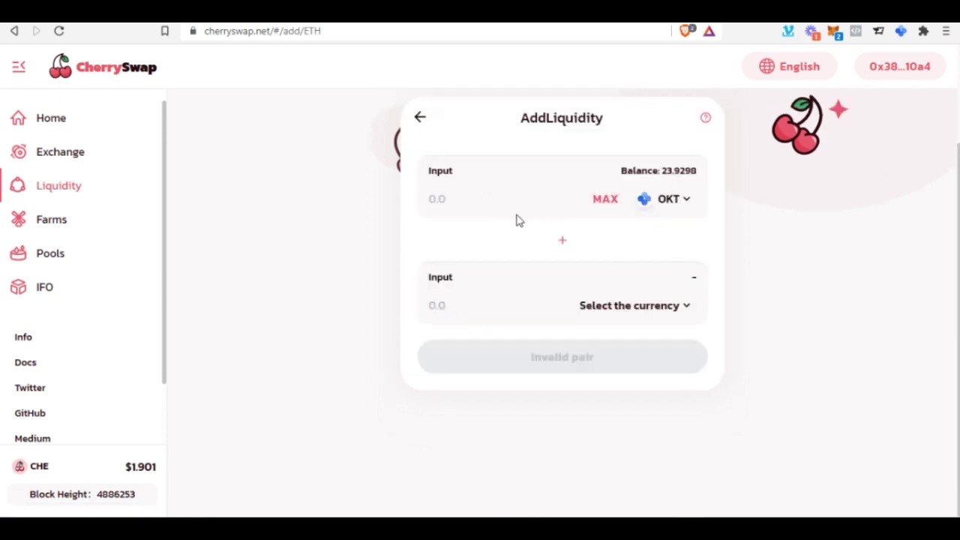
{"action": "left_click", "coordinate": [686, 199]}
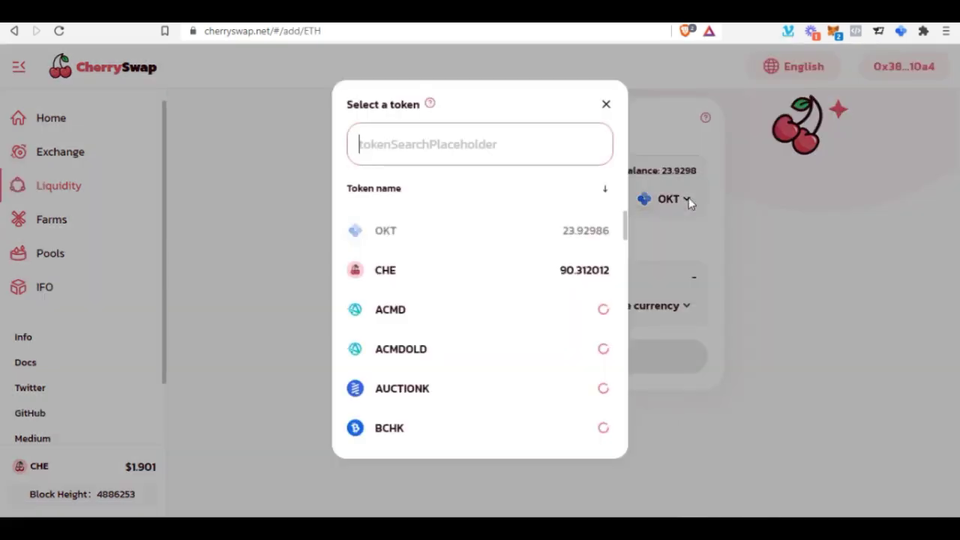
{"action": "left_click", "coordinate": [396, 273]}
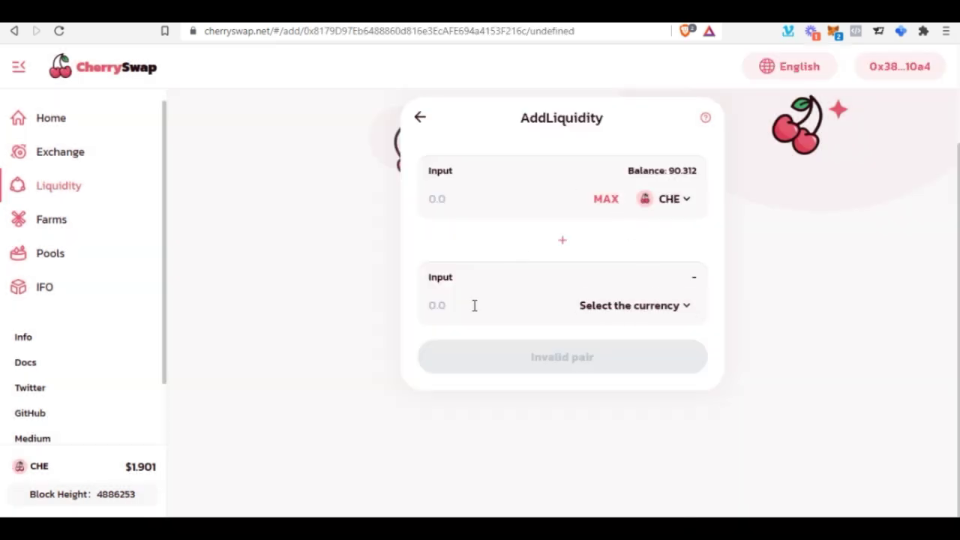
{"action": "left_click", "coordinate": [689, 307]}
{"action": "left_click", "coordinate": [395, 237]}
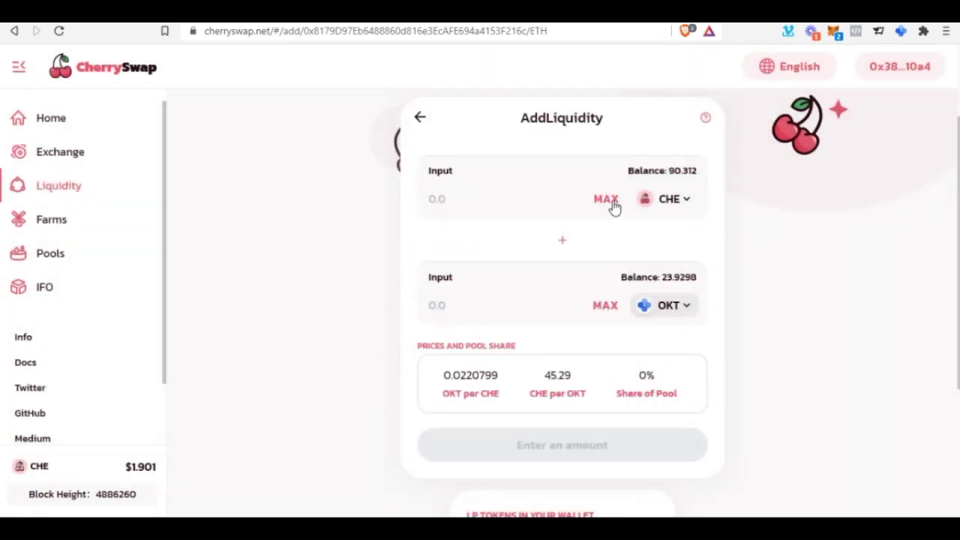
{"action": "left_click", "coordinate": [51, 220]}
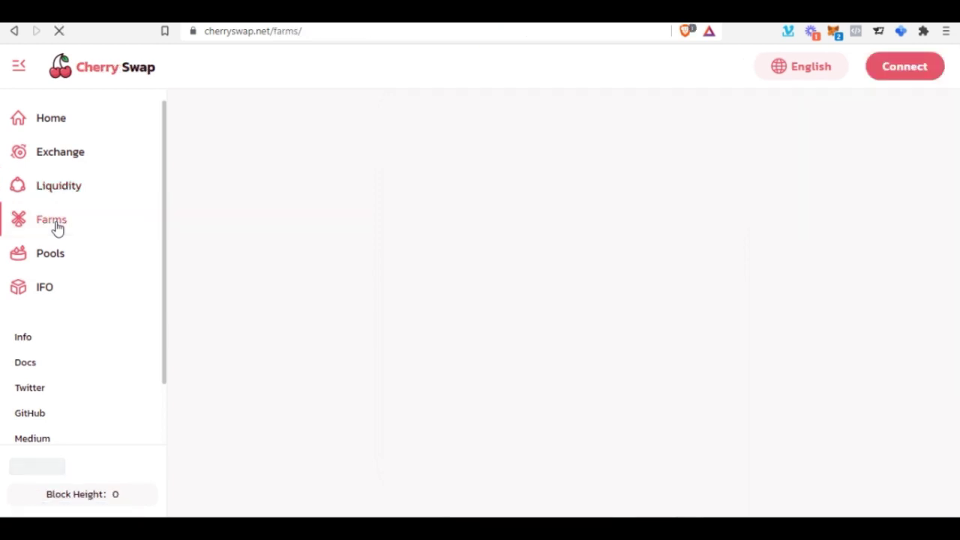
- Look over the CHE-OKT farm's earnings in the farm list, then return to Liquidity
{"action": "scroll", "coordinate": [313, 334], "scroll_direction": "down", "scroll_amount": 2}
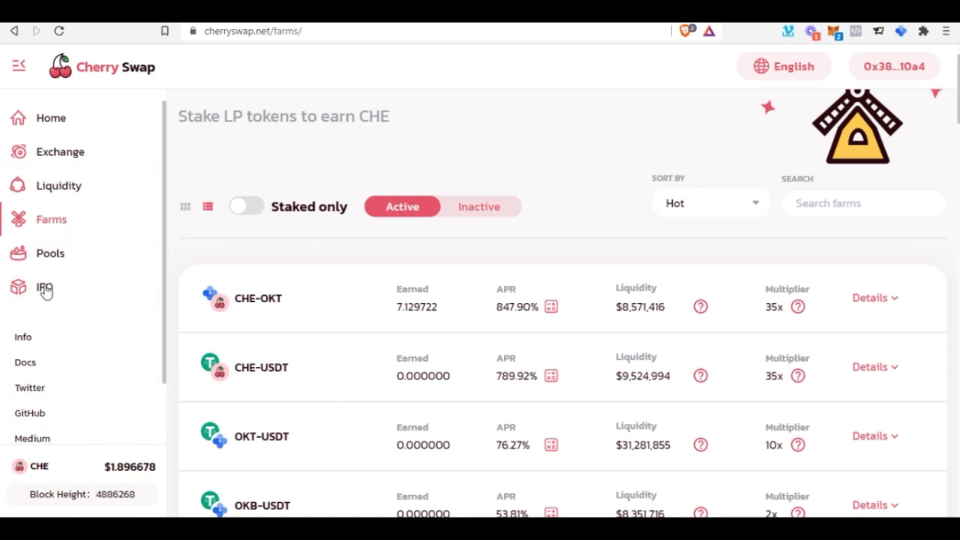
{"action": "left_click", "coordinate": [66, 188]}
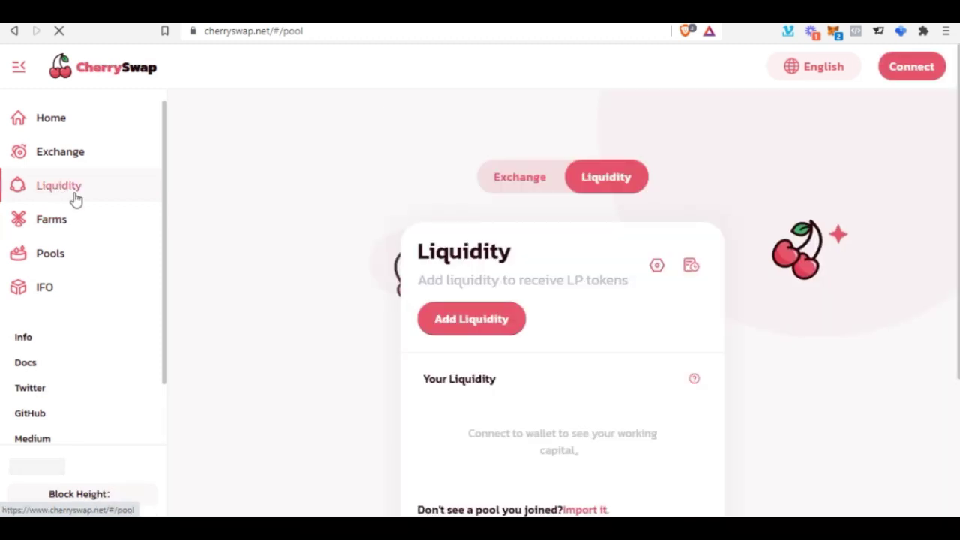
- Start a new liquidity position with CHE as the first token and OKT as the second
{"action": "left_click", "coordinate": [476, 324]}
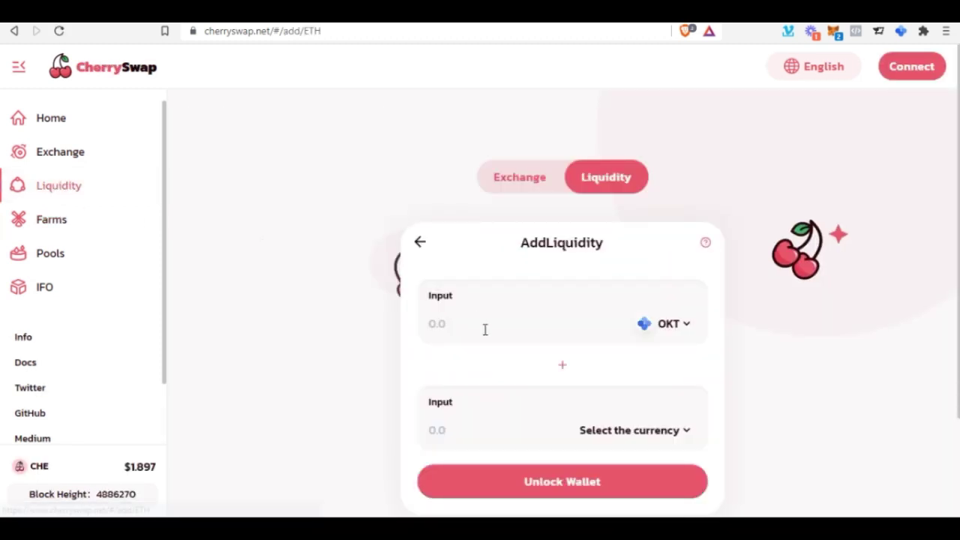
{"action": "left_click", "coordinate": [674, 253]}
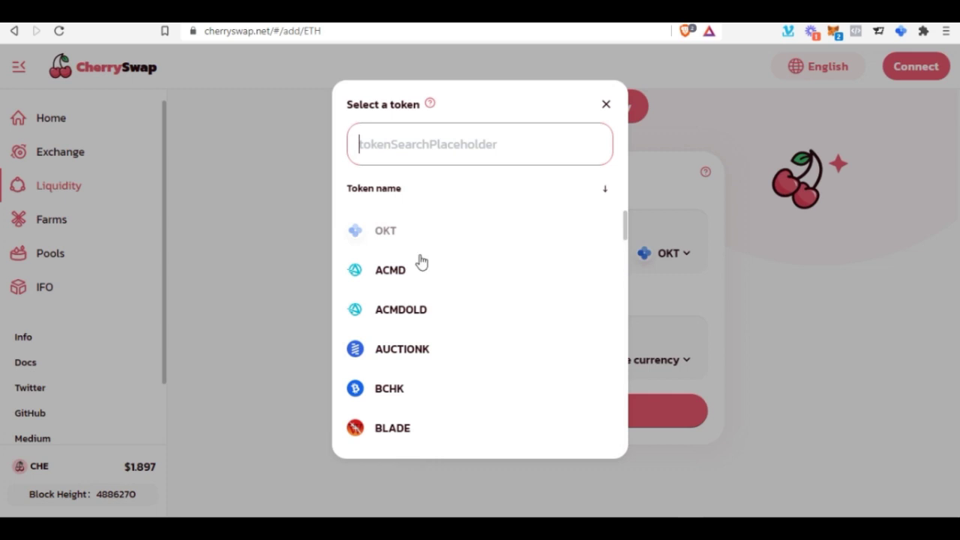
{"action": "type", "text": "ch"}
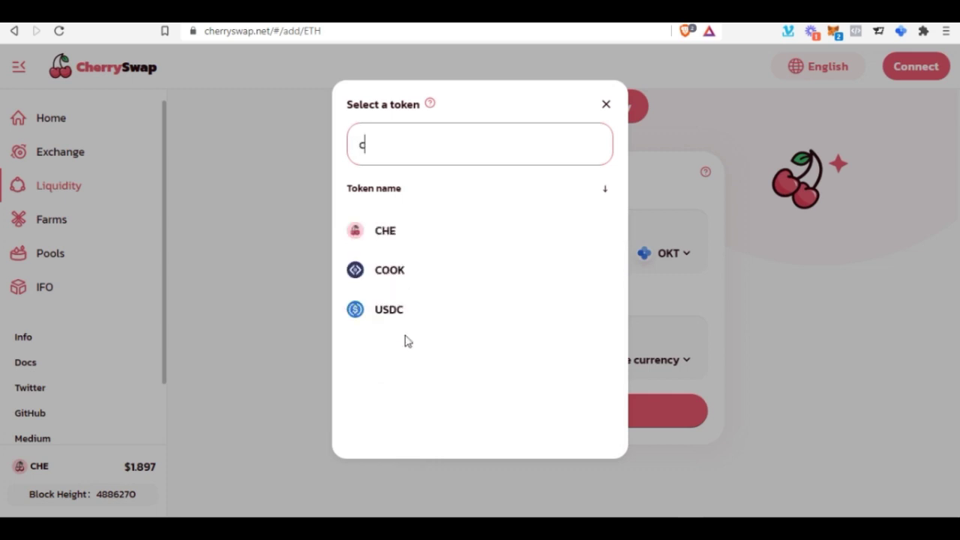
{"action": "left_click", "coordinate": [385, 232]}
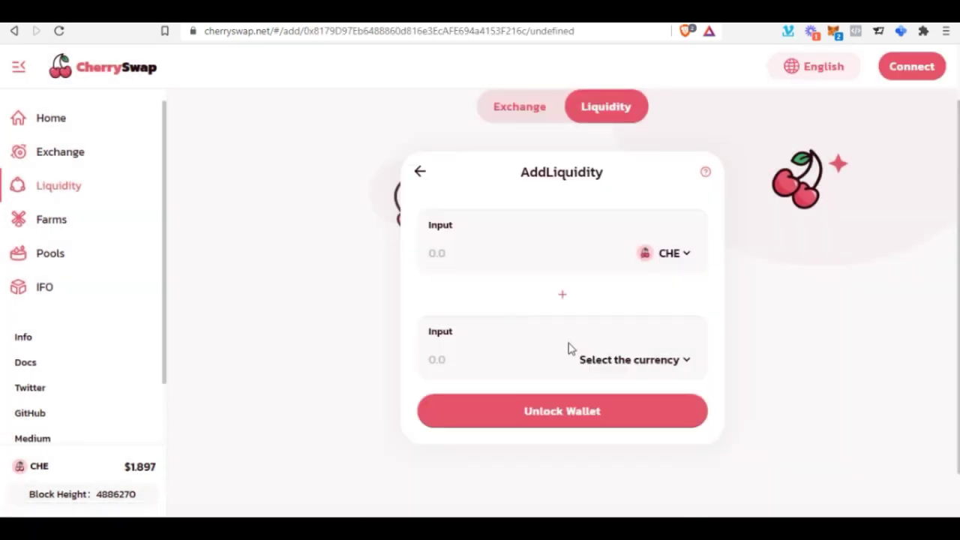
{"action": "left_click", "coordinate": [675, 360]}
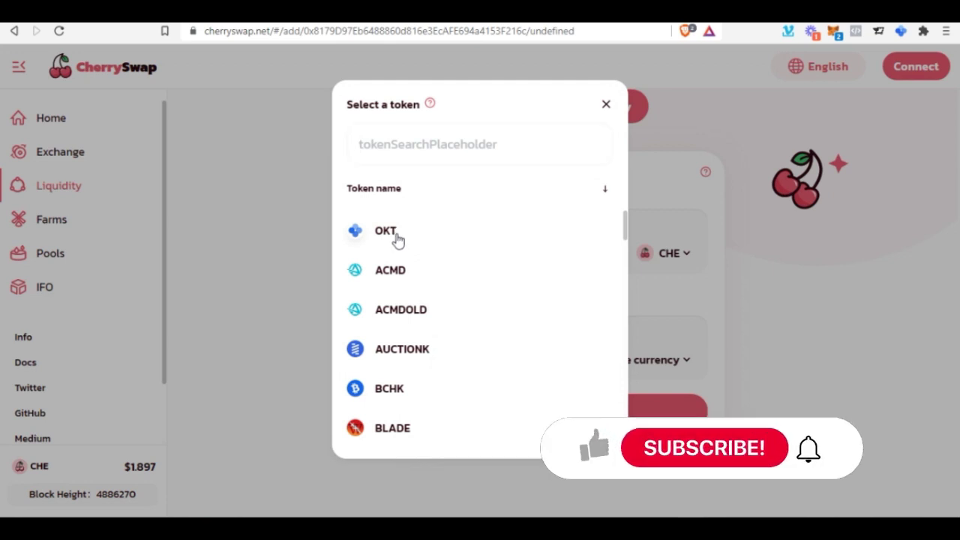
{"action": "left_click", "coordinate": [396, 238]}
{"action": "scroll", "coordinate": [382, 375], "scroll_direction": "down", "scroll_amount": 2}
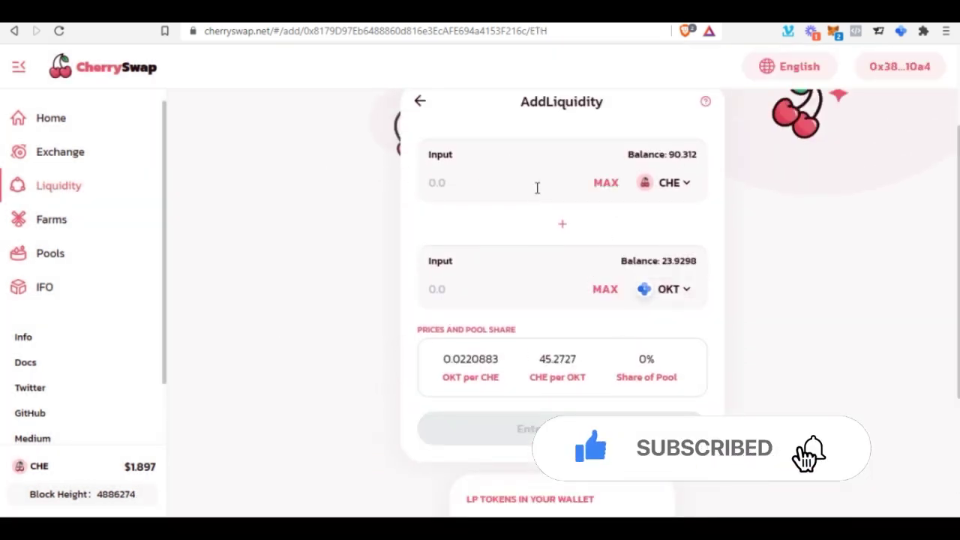
- Supply the full 90.312 CHE with 1.99484 OKT and approve the transaction in the wallet
{"action": "left_click", "coordinate": [603, 183]}
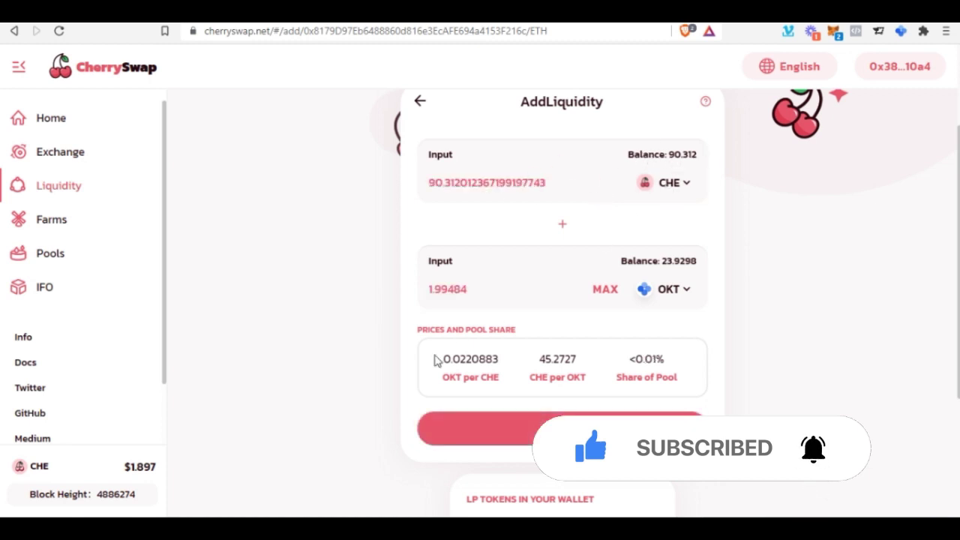
{"action": "scroll", "coordinate": [442, 360], "scroll_direction": "down", "scroll_amount": 1}
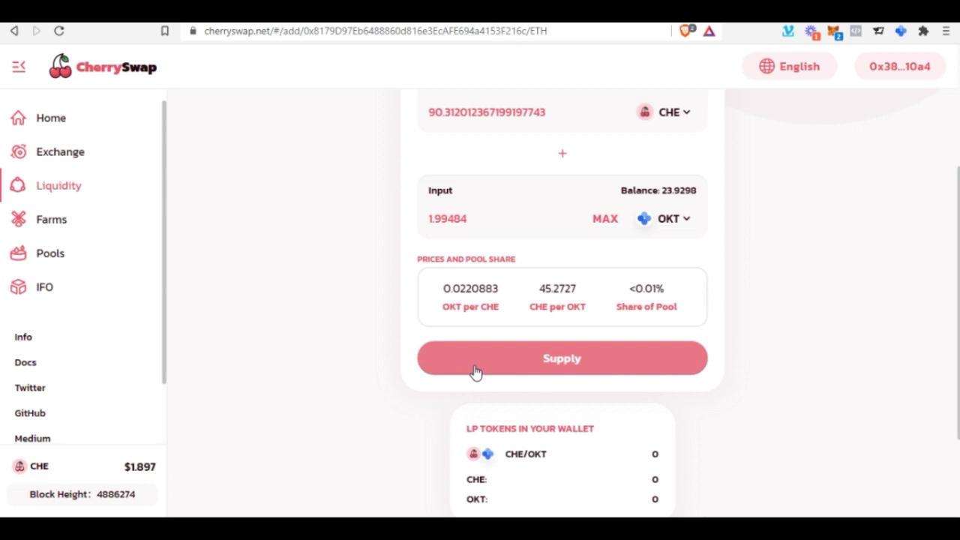
{"action": "left_click", "coordinate": [572, 364]}
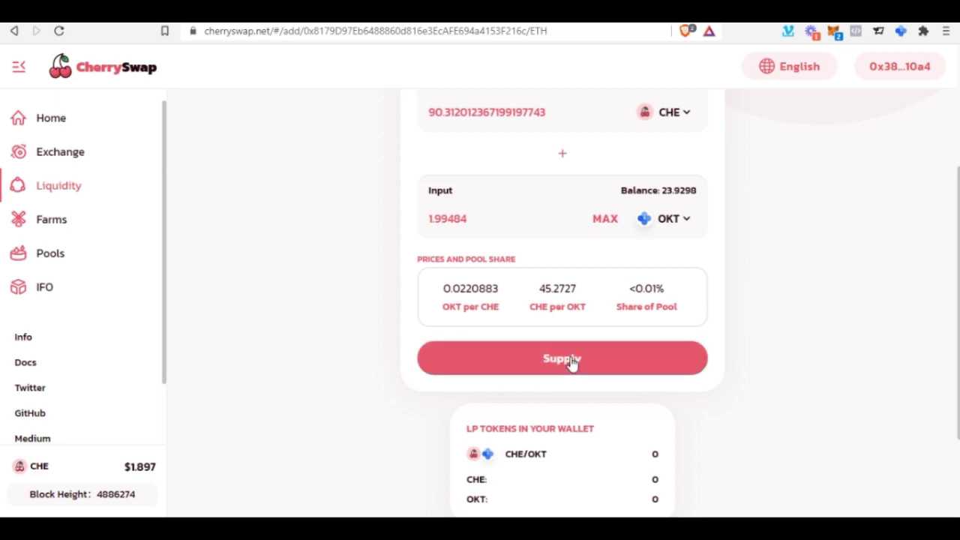
{"action": "left_click", "coordinate": [392, 450]}
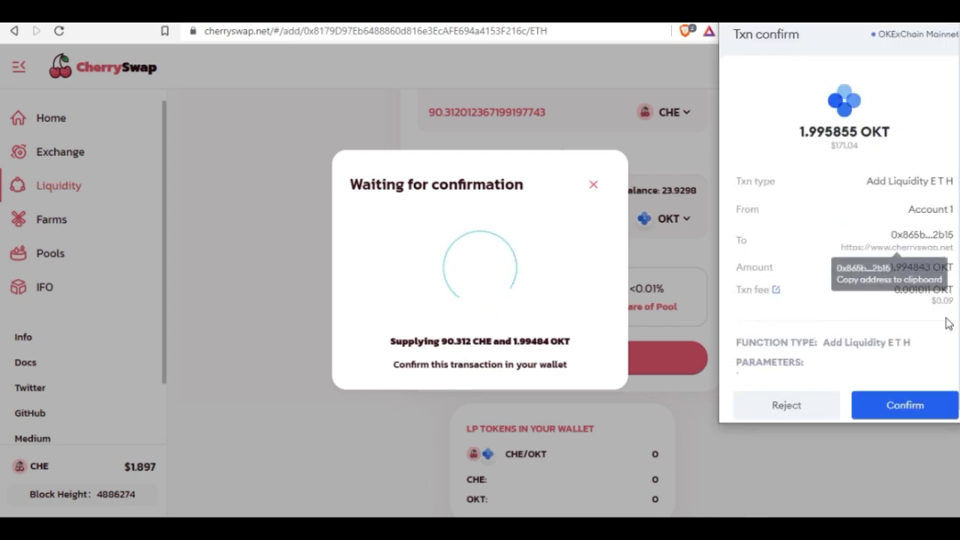
{"action": "left_click", "coordinate": [903, 405]}
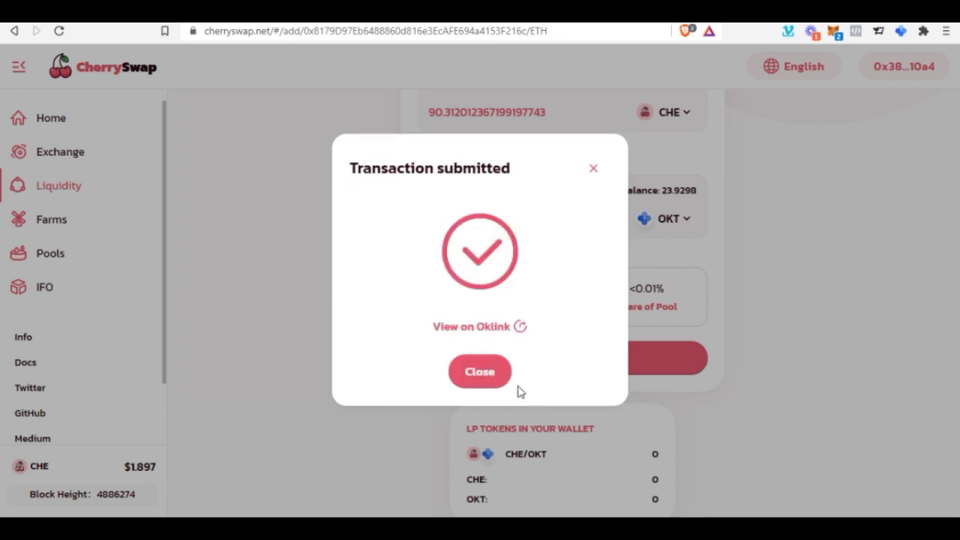
{"action": "left_click", "coordinate": [476, 373]}
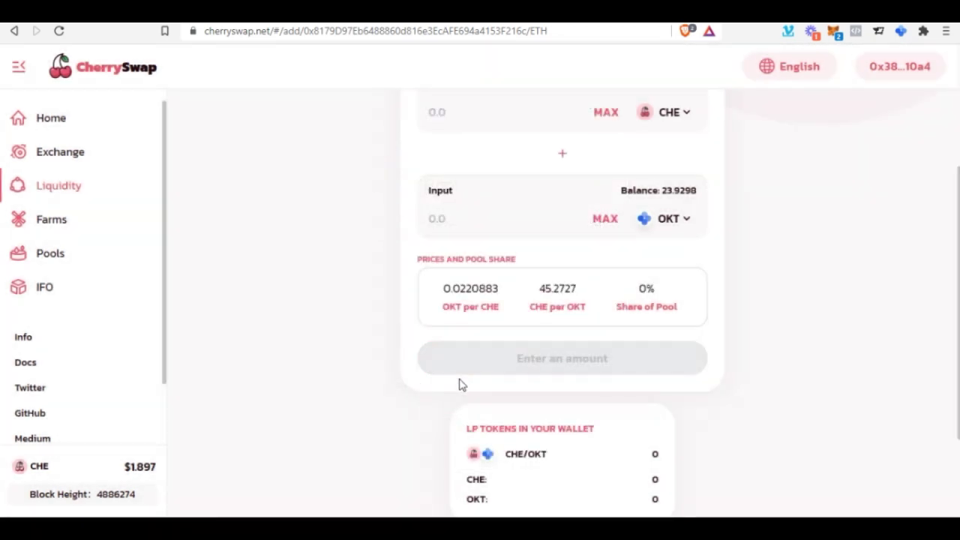
- Check the updated balances, then open the Liquidity overview listing the new CHE/OKT position
{"action": "scroll", "coordinate": [408, 379], "scroll_direction": "up", "scroll_amount": 1}
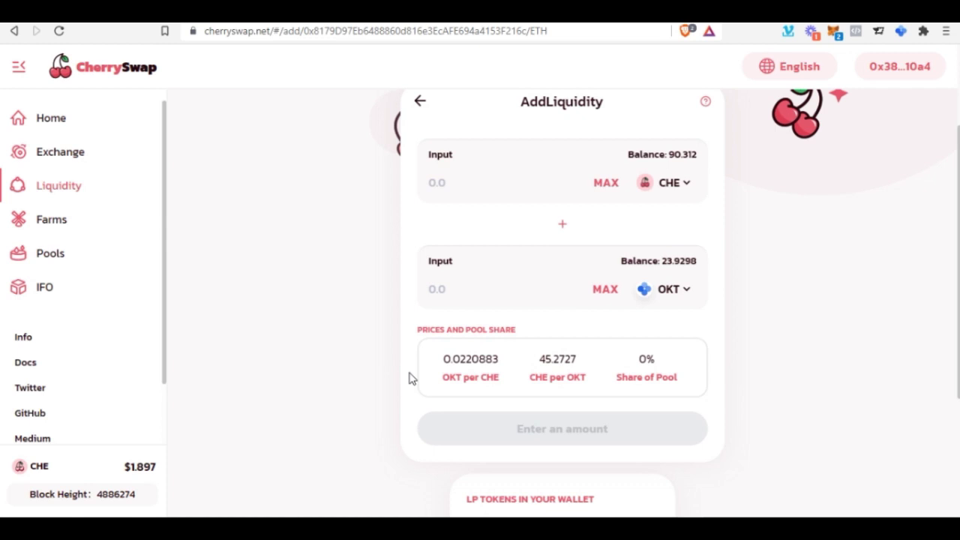
{"action": "scroll", "coordinate": [405, 375], "scroll_direction": "down", "scroll_amount": 3}
{"action": "scroll", "coordinate": [401, 371], "scroll_direction": "up", "scroll_amount": 4}
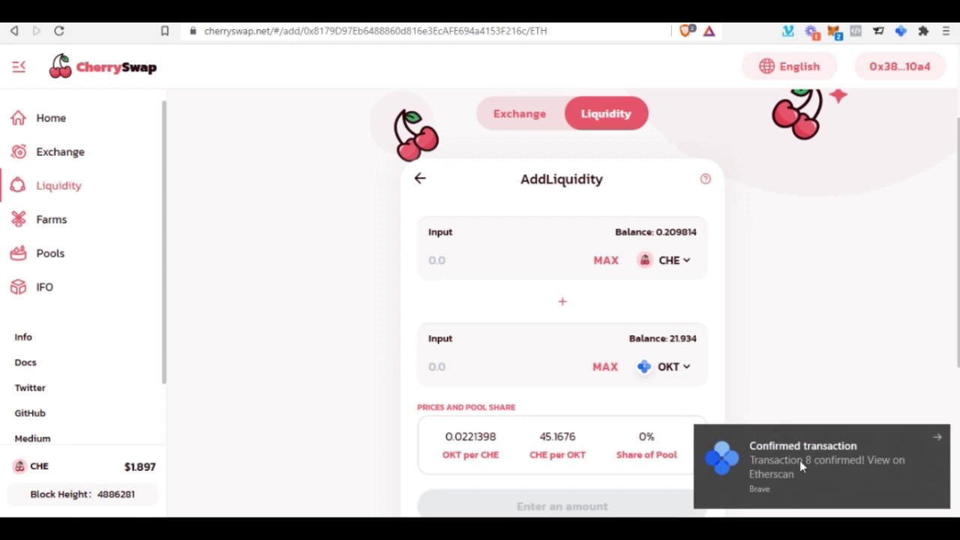
{"action": "scroll", "coordinate": [366, 381], "scroll_direction": "down", "scroll_amount": 3}
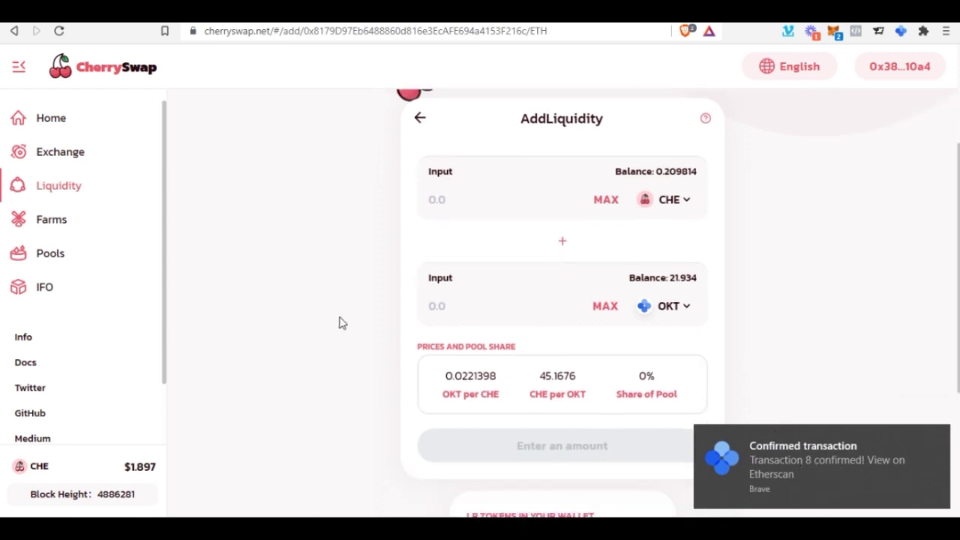
{"action": "scroll", "coordinate": [364, 355], "scroll_direction": "up", "scroll_amount": 3}
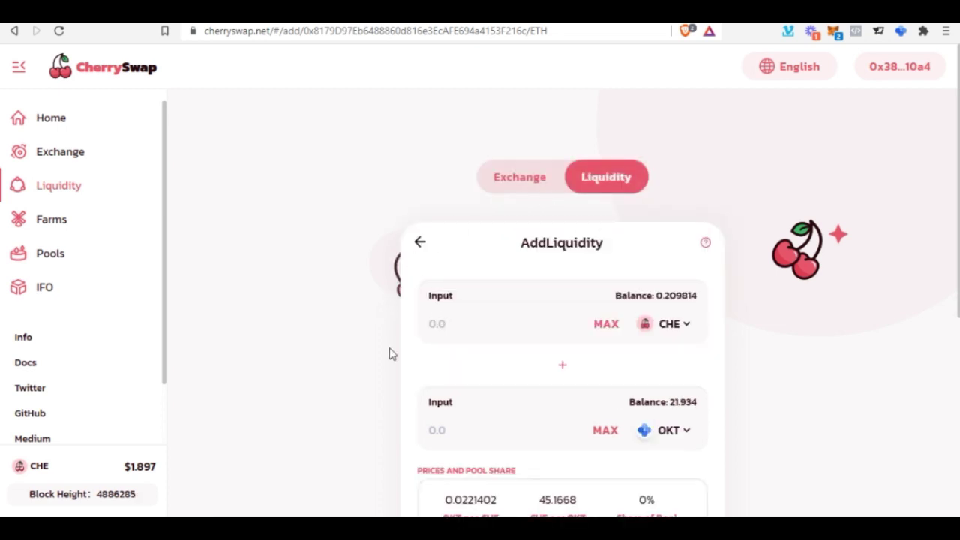
{"action": "scroll", "coordinate": [389, 354], "scroll_direction": "down", "scroll_amount": 3}
{"action": "scroll", "coordinate": [389, 353], "scroll_direction": "up", "scroll_amount": 3}
{"action": "left_click", "coordinate": [604, 180]}
{"action": "scroll", "coordinate": [397, 375], "scroll_direction": "down", "scroll_amount": 2}
{"action": "scroll", "coordinate": [325, 367], "scroll_direction": "up", "scroll_amount": 2}
{"action": "scroll", "coordinate": [426, 349], "scroll_direction": "down", "scroll_amount": 2}
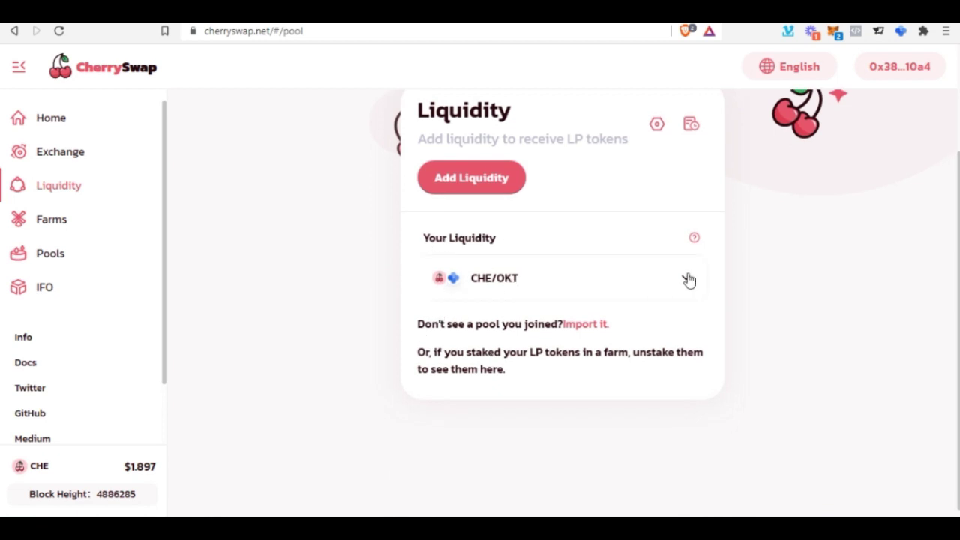
- Expand the CHE/OKT position to see its 12.51 pool tokens, then go to Farms
{"action": "left_click", "coordinate": [687, 279]}
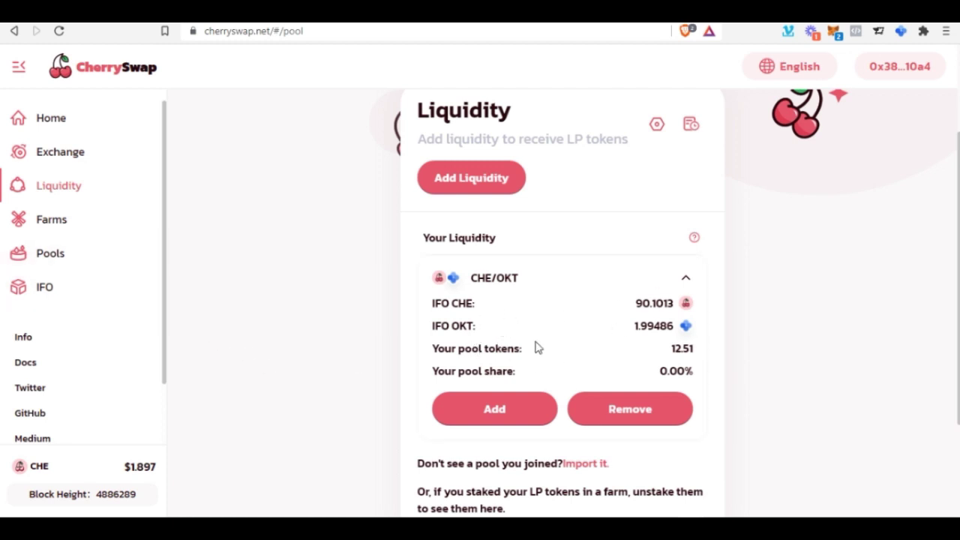
{"action": "left_click", "coordinate": [52, 225]}
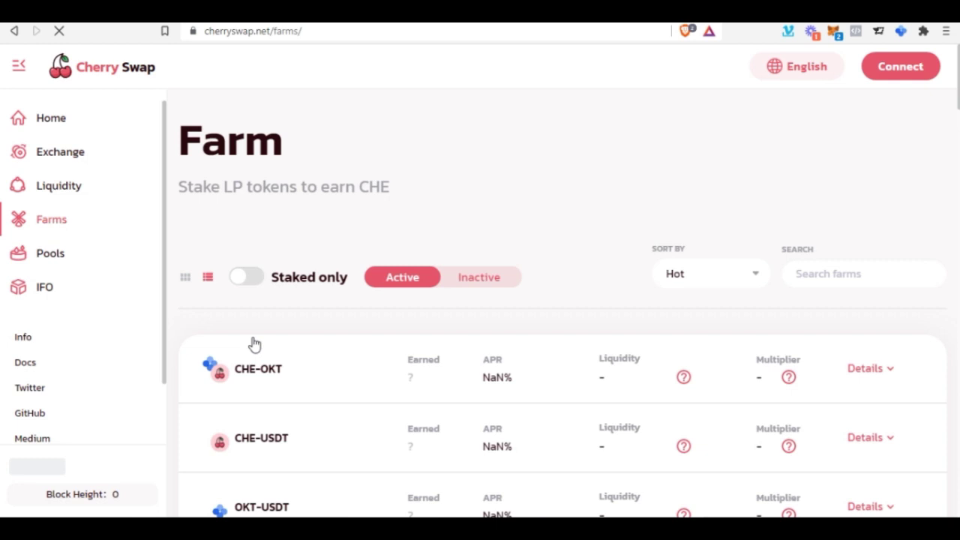
- Begin enabling the CHE-USDT farm, then reject its authorization request in the wallet
{"action": "scroll", "coordinate": [293, 330], "scroll_direction": "down", "scroll_amount": 1}
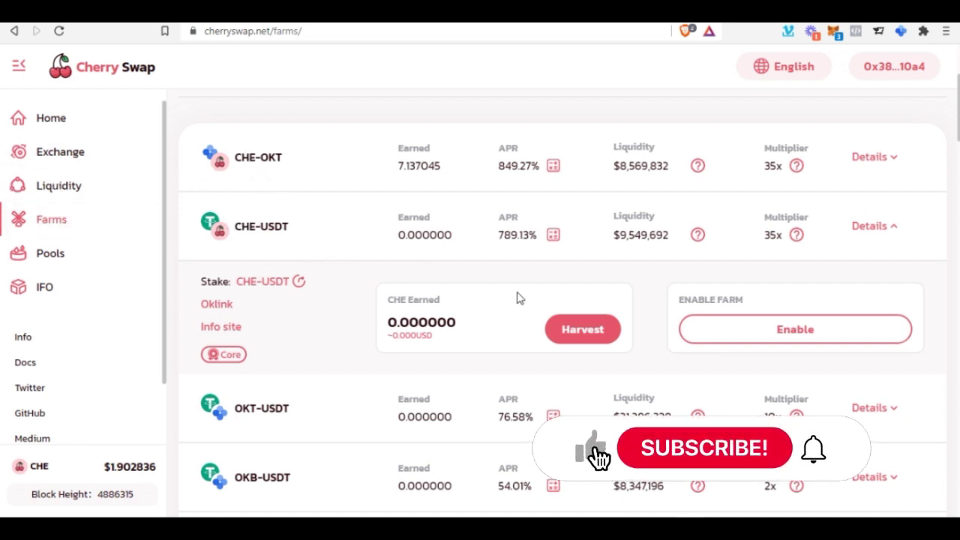
{"action": "left_click", "coordinate": [793, 331]}
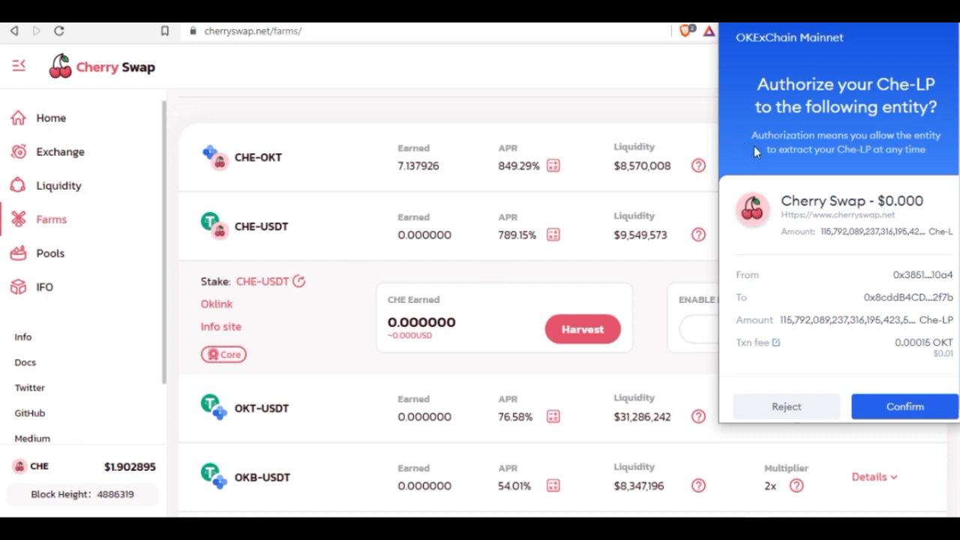
{"action": "left_click", "coordinate": [770, 408]}
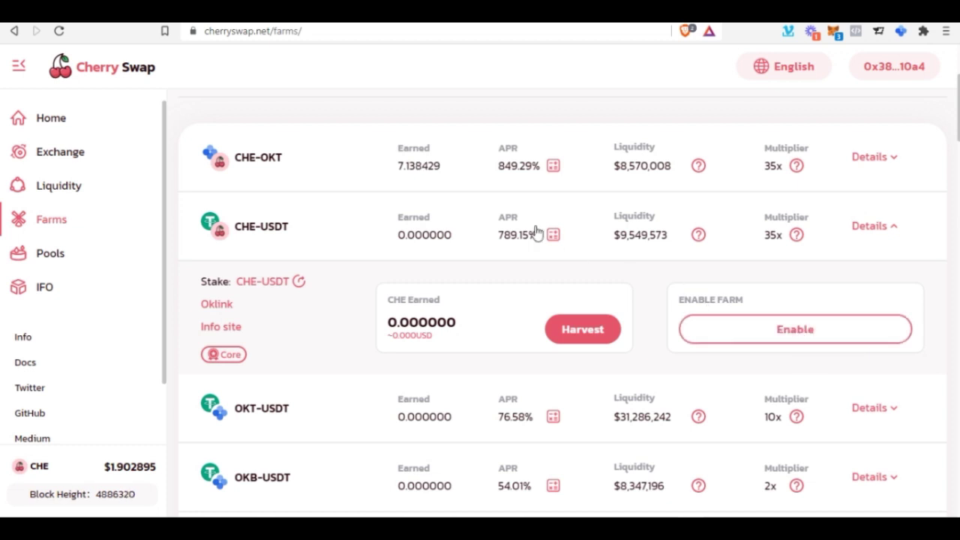
- Expand the CHE-OKT farm showing 12.485775 staked LP and 7.139291 CHE earned, and attempt Harvest
{"action": "left_click", "coordinate": [884, 159]}
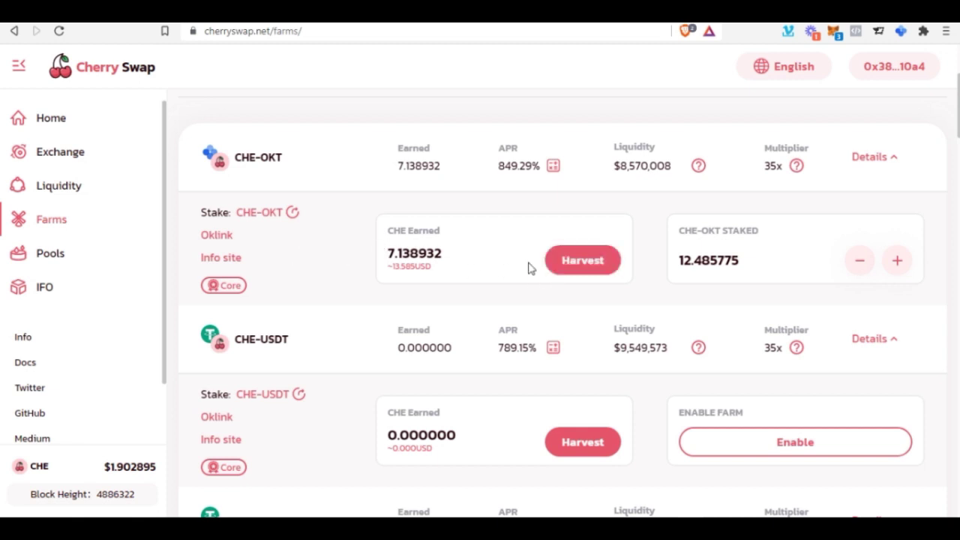
{"action": "left_click", "coordinate": [562, 264]}
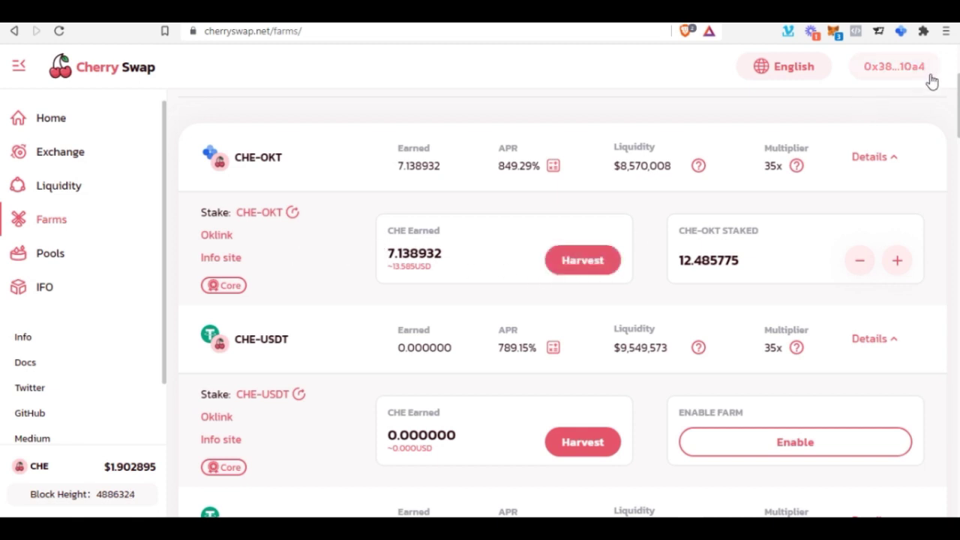
{"action": "left_click", "coordinate": [580, 264]}
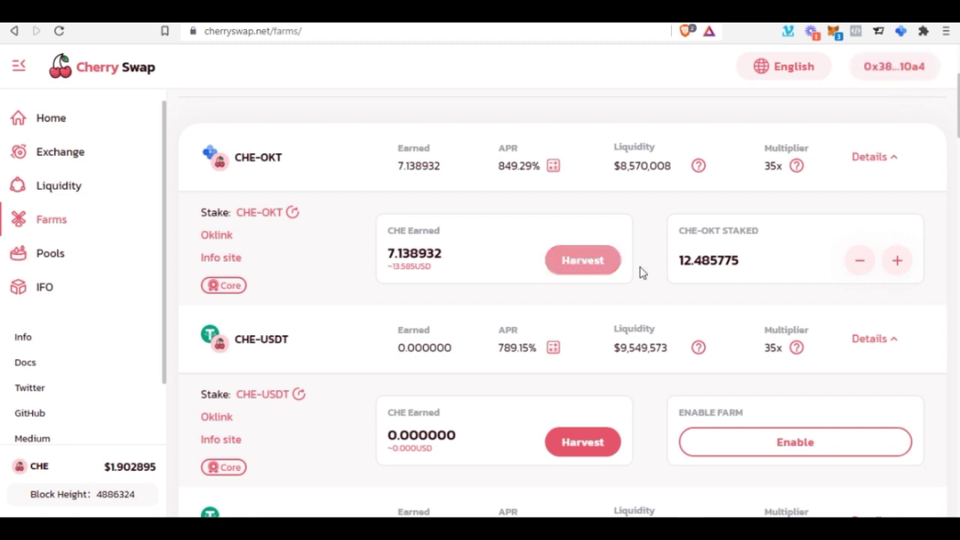
{"action": "scroll", "coordinate": [499, 343], "scroll_direction": "up", "scroll_amount": 1}
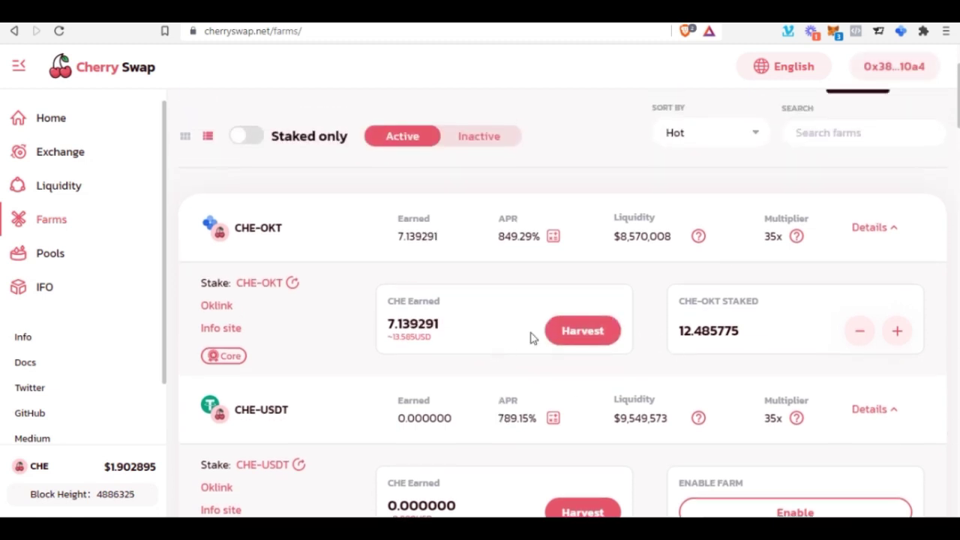
- Harvest the CHE-OKT farm's ~7.14 CHE reward and verify the wallet now holds 7.349 CHE
{"action": "left_click", "coordinate": [586, 330]}
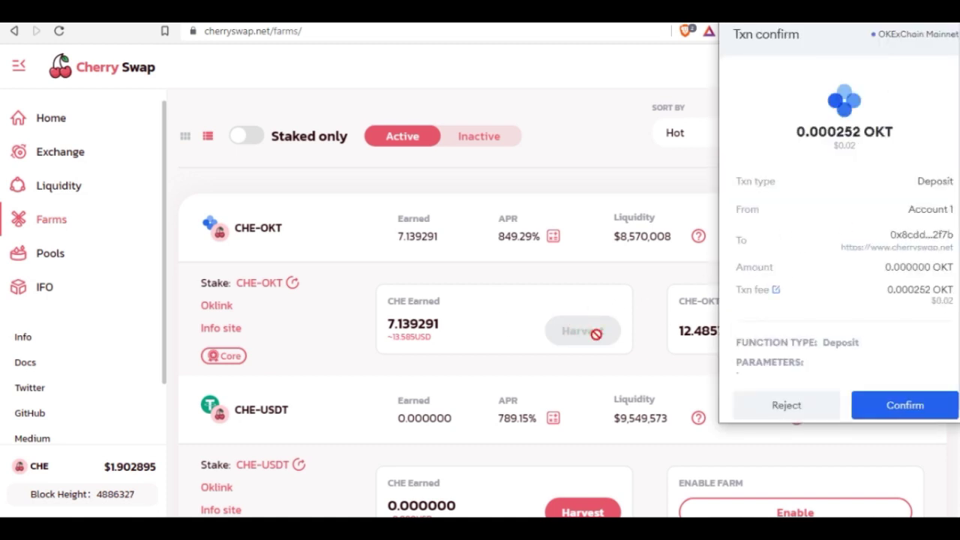
{"action": "left_click", "coordinate": [904, 407]}
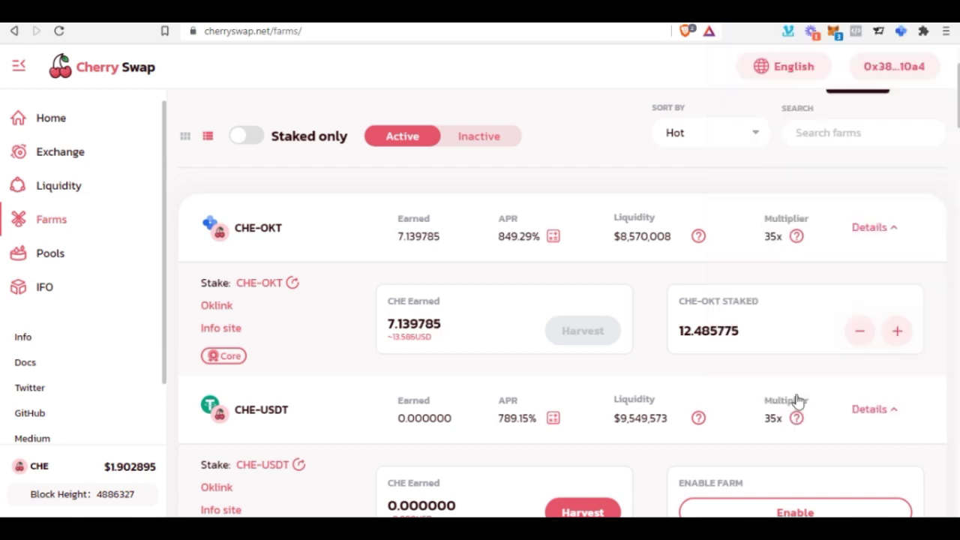
{"action": "left_click", "coordinate": [900, 31]}
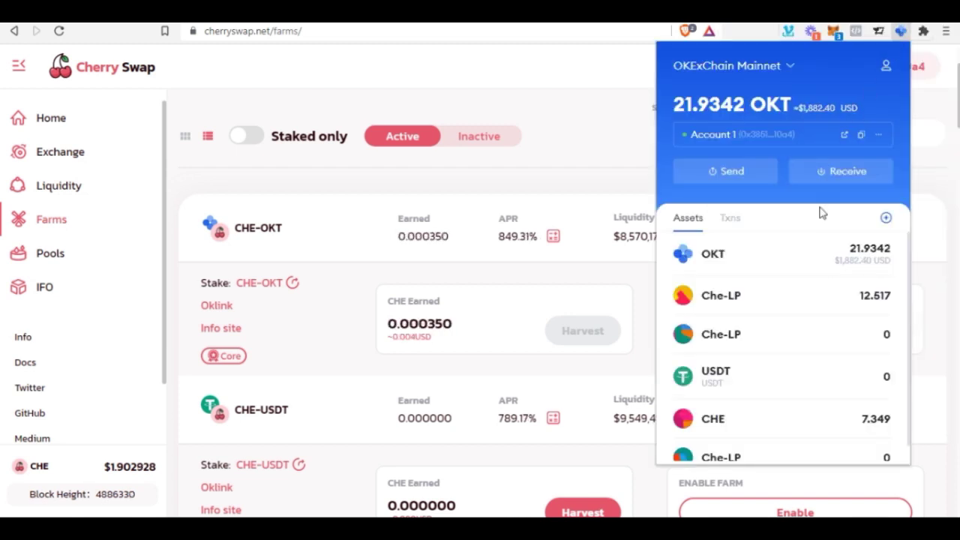
{"action": "scroll", "coordinate": [821, 297], "scroll_direction": "down", "scroll_amount": 1}
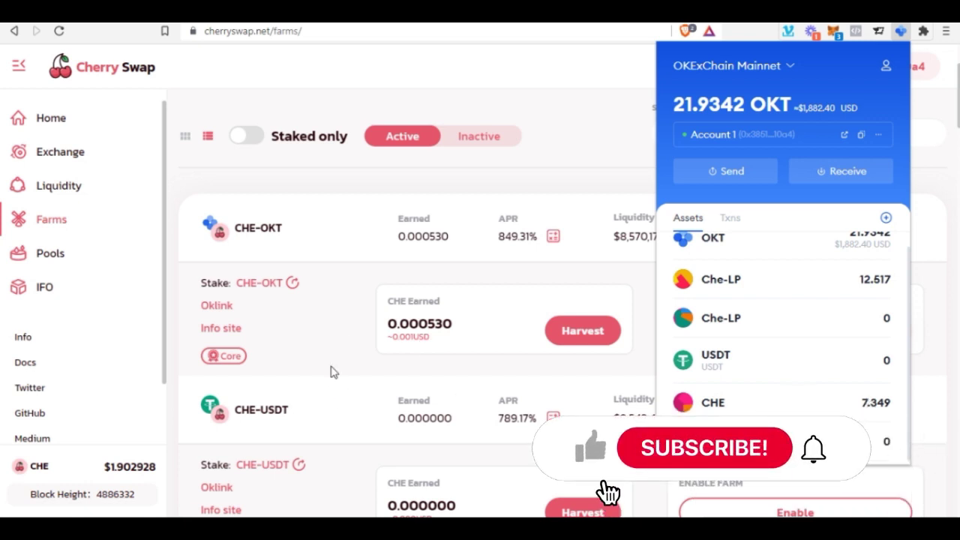
{"action": "left_click", "coordinate": [545, 80]}
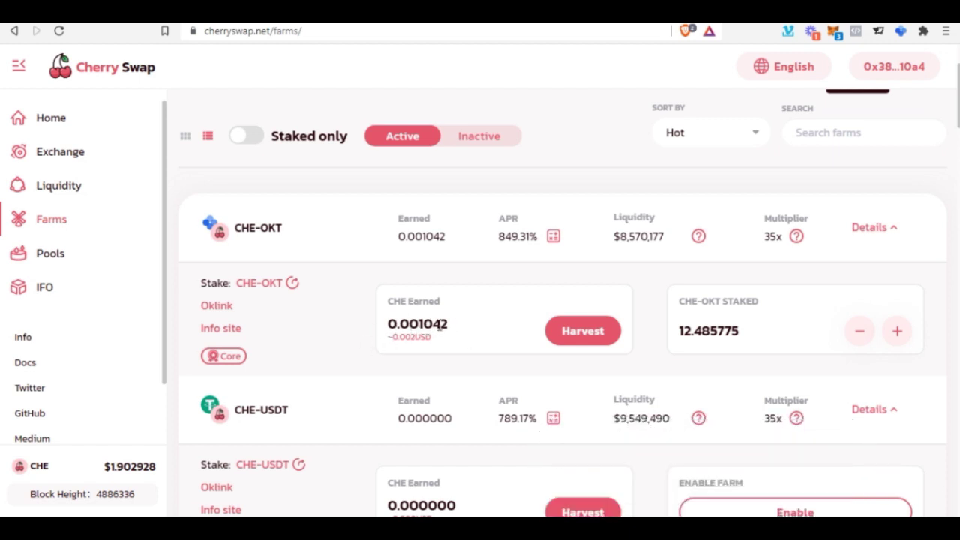
- Stake the full 12.517292 CHE-OKT LP balance, raising the stake to 25.003067, then switch to the OKEx tab
{"action": "left_click", "coordinate": [898, 332]}
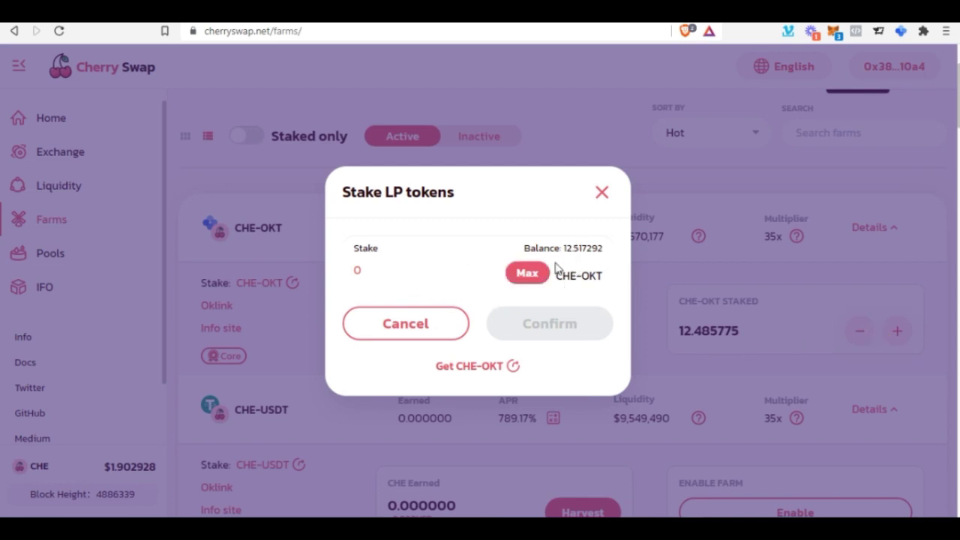
{"action": "left_click", "coordinate": [529, 274]}
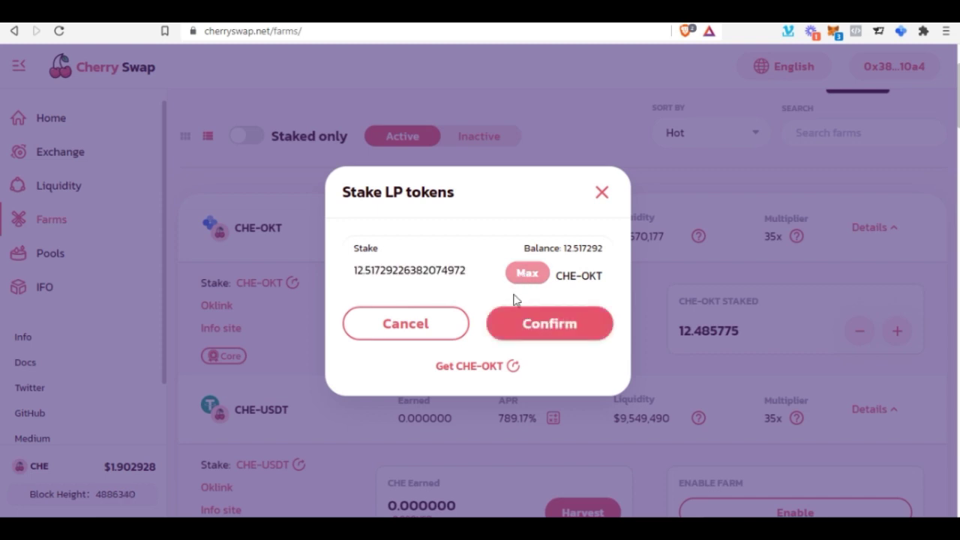
{"action": "left_click", "coordinate": [554, 332]}
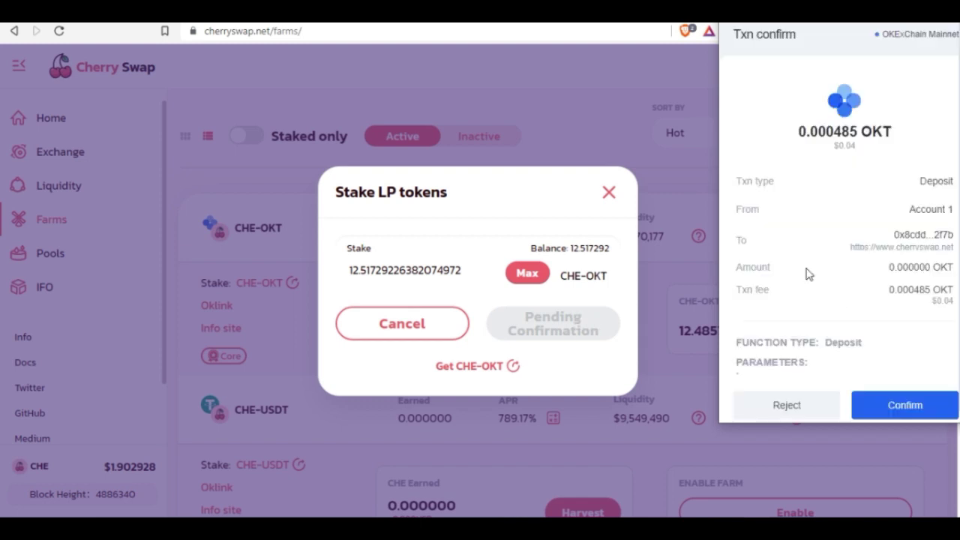
{"action": "left_click", "coordinate": [897, 405]}
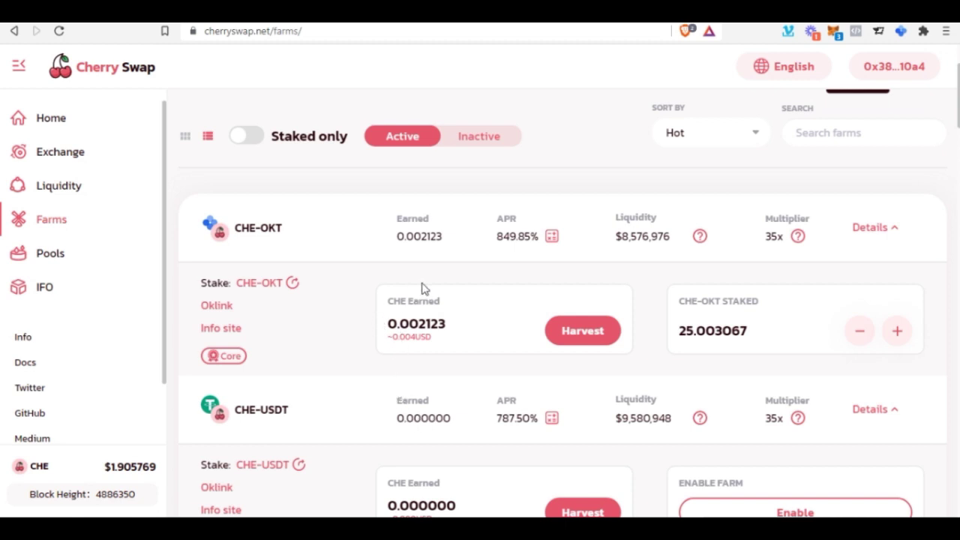
{"action": "left_click", "coordinate": [613, 341]}
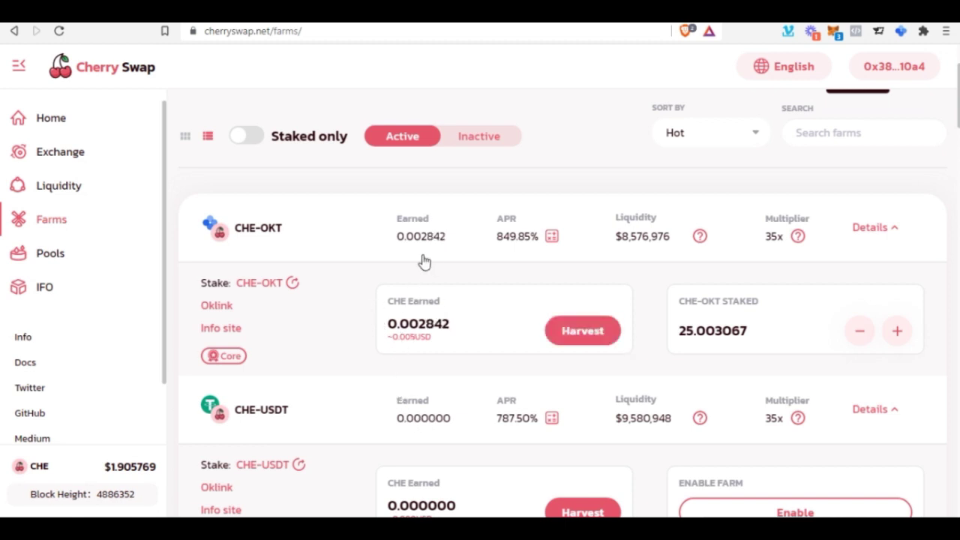
{"action": "left_click", "coordinate": [420, 15]}
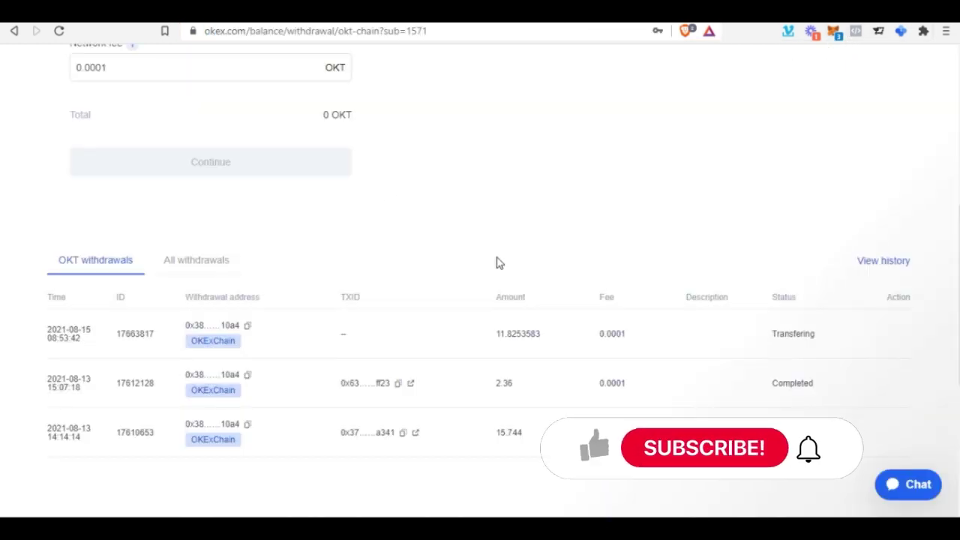
- Scroll the OKEx withdrawal list to see the 11.8253583 OKT withdrawal still transferring
{"action": "scroll", "coordinate": [301, 343], "scroll_direction": "up", "scroll_amount": 3}
{"action": "scroll", "coordinate": [301, 344], "scroll_direction": "up", "scroll_amount": 1}
{"action": "scroll", "coordinate": [293, 307], "scroll_direction": "down", "scroll_amount": 1}
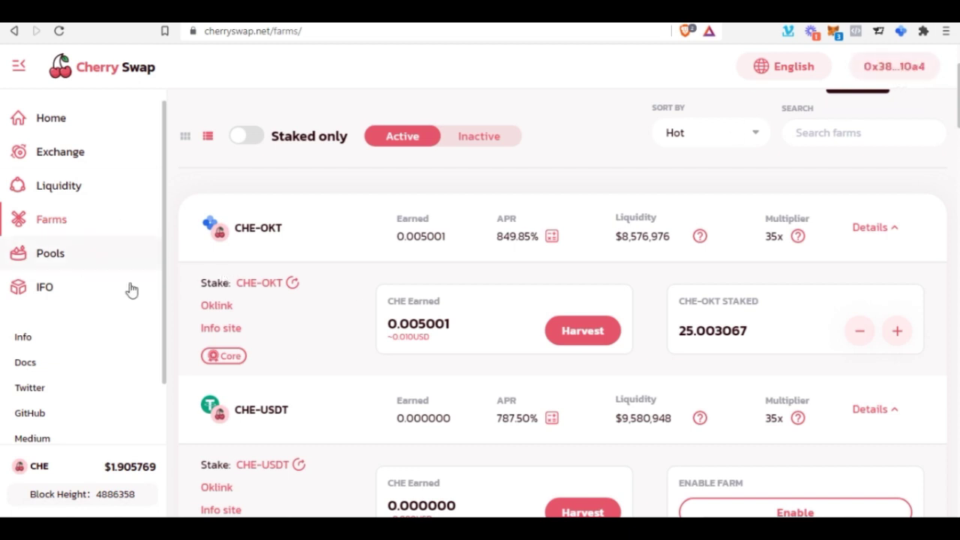
- Check Your Liquidity on the Liquidity page for unstaked LP, then return to Farms
{"action": "scroll", "coordinate": [716, 380], "scroll_direction": "down", "scroll_amount": 2}
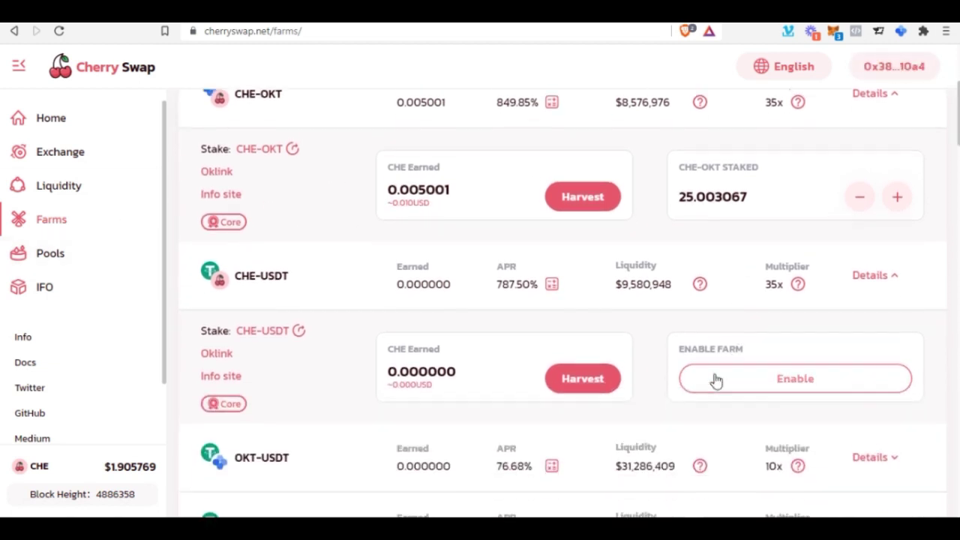
{"action": "left_click", "coordinate": [58, 151]}
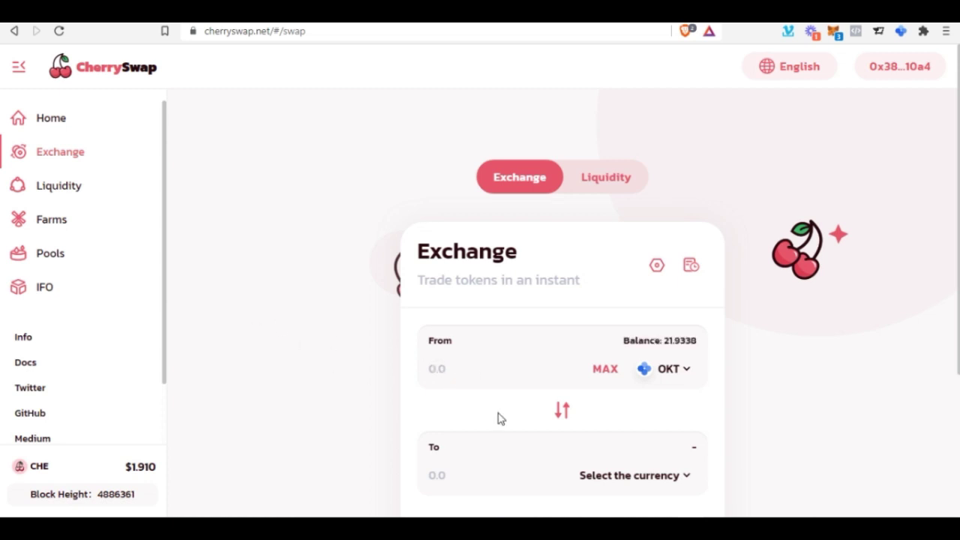
{"action": "left_click", "coordinate": [59, 194]}
{"action": "scroll", "coordinate": [420, 337], "scroll_direction": "down", "scroll_amount": 2}
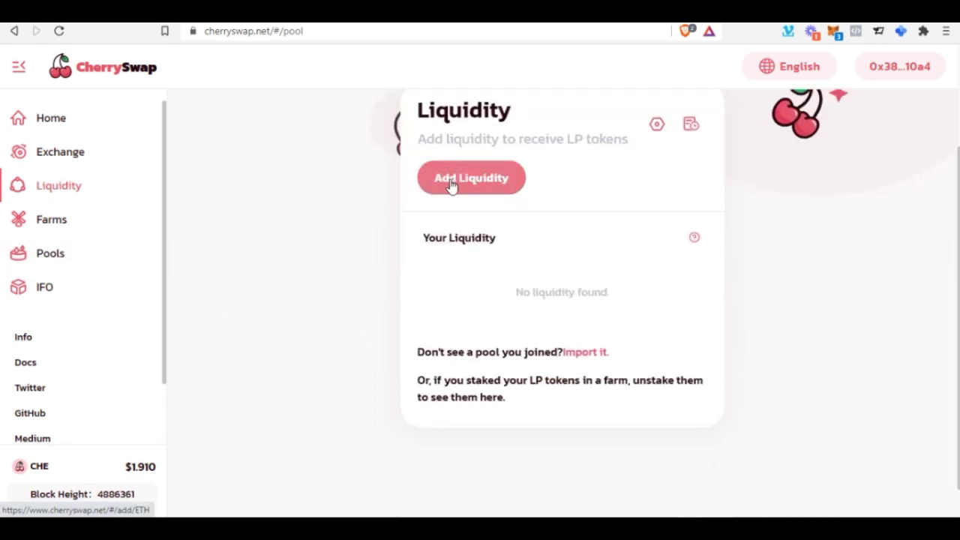
{"action": "left_click", "coordinate": [65, 220]}
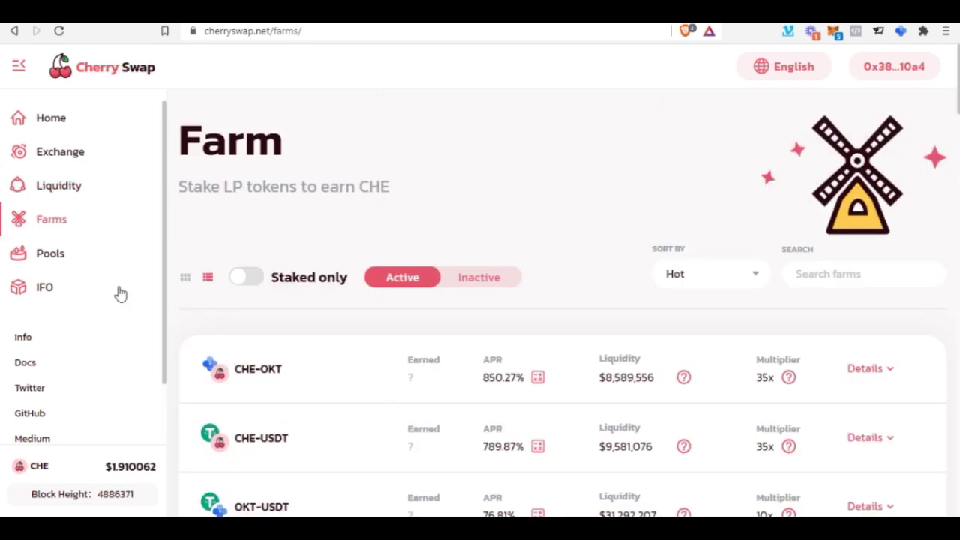
- Expand the CHE-OKT farm details to see the 25.003067 LP staked
{"action": "scroll", "coordinate": [300, 383], "scroll_direction": "down", "scroll_amount": 2}
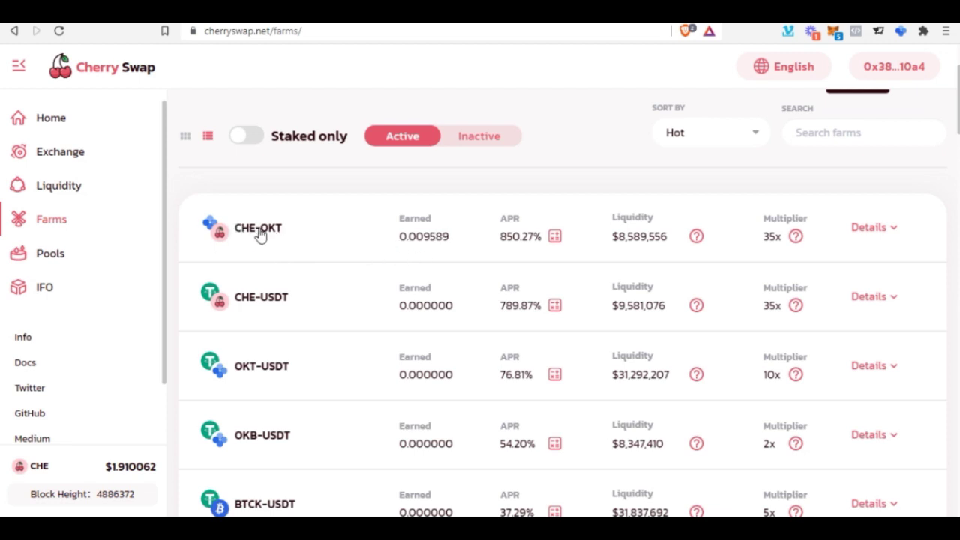
{"action": "left_click", "coordinate": [894, 231]}
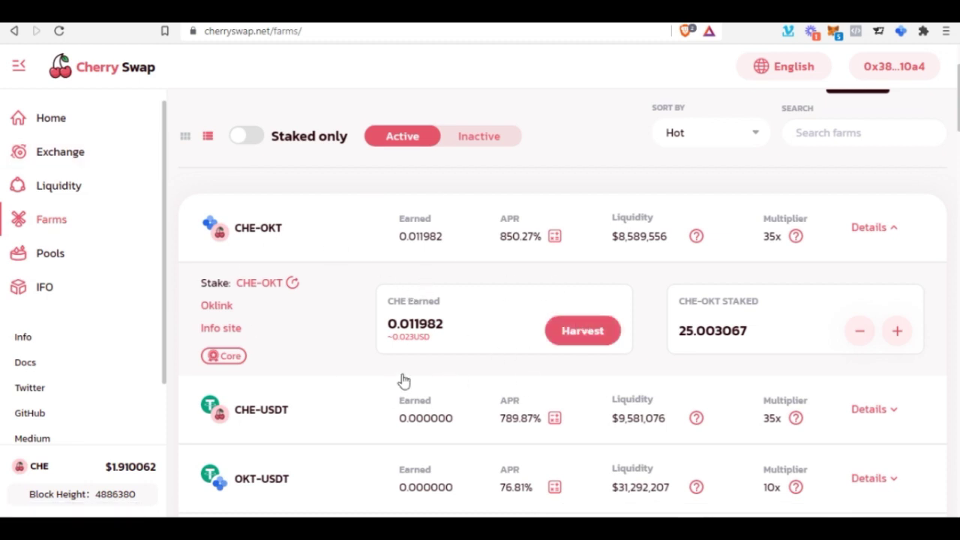
- Look over the staking pools, including CHE earn CHE, then go to the Exchange page
{"action": "left_click", "coordinate": [58, 258]}
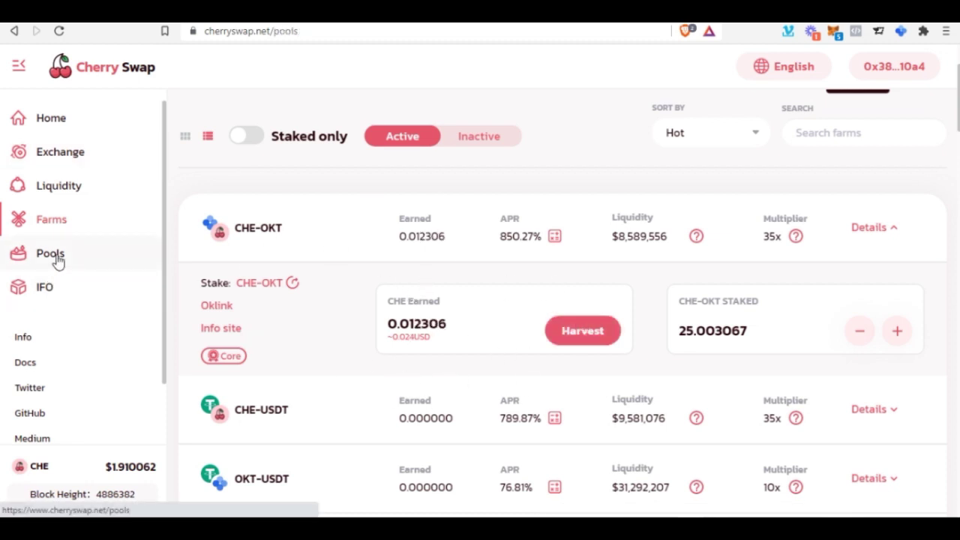
{"action": "scroll", "coordinate": [182, 344], "scroll_direction": "down", "scroll_amount": 1}
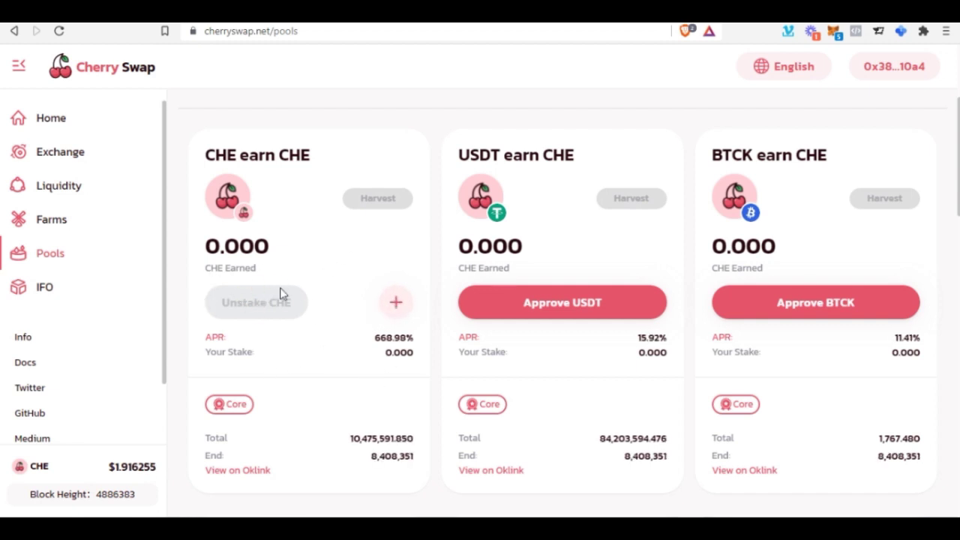
{"action": "left_click", "coordinate": [57, 156]}
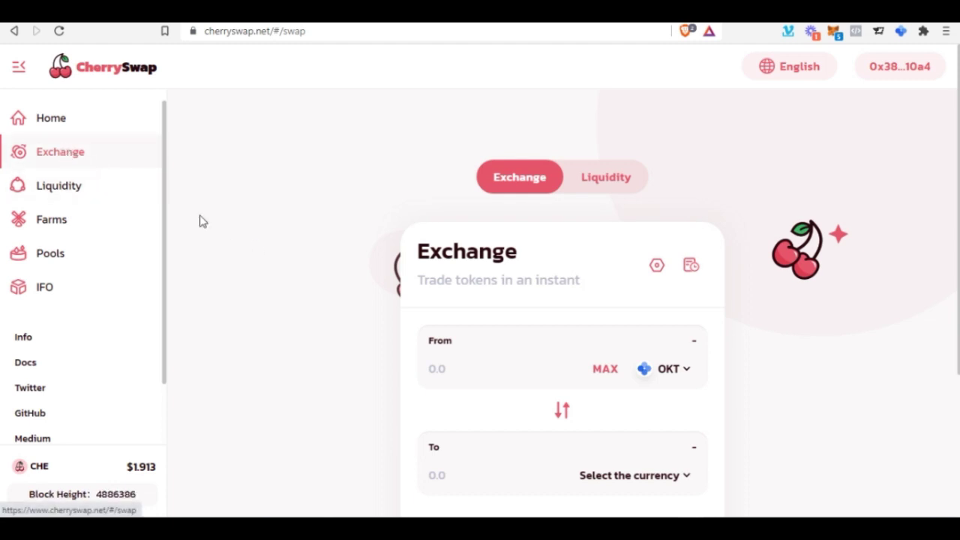
- Set up a swap of 1 OKT with CHE as the token to receive
{"action": "scroll", "coordinate": [541, 352], "scroll_direction": "down", "scroll_amount": 1}
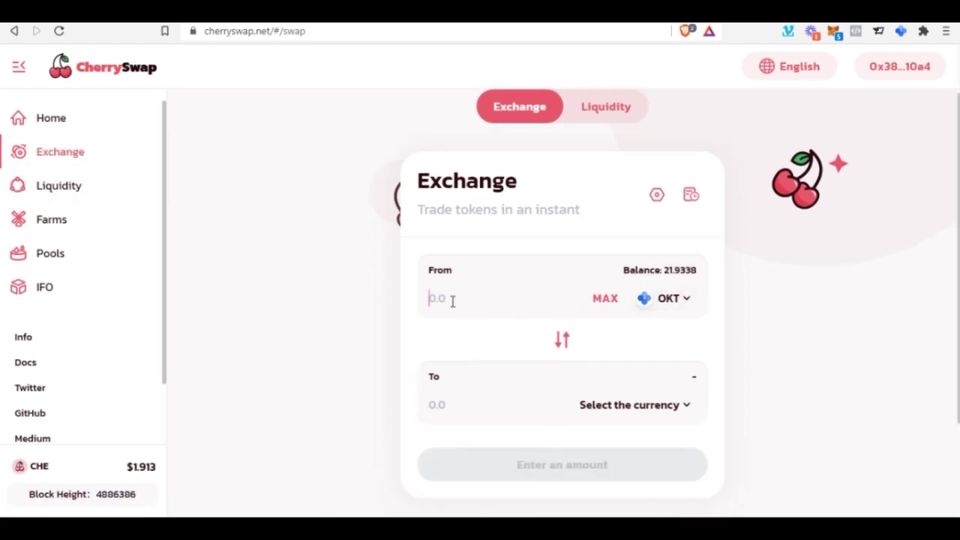
{"action": "type", "text": "1"}
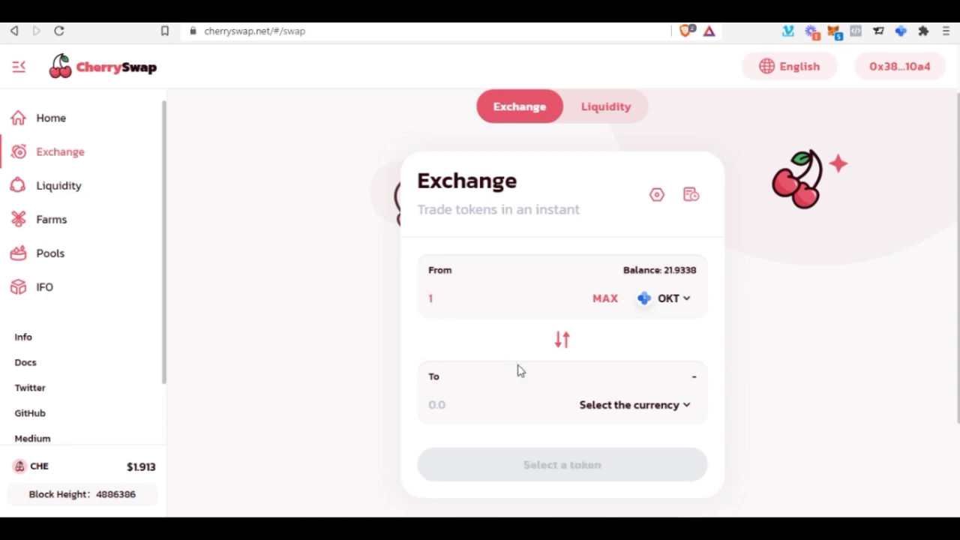
{"action": "left_click", "coordinate": [639, 405]}
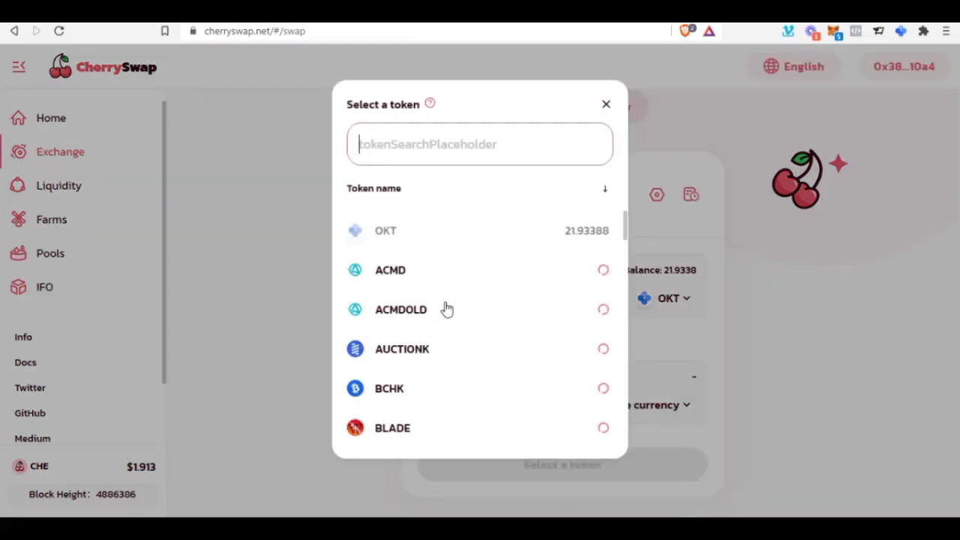
{"action": "type", "text": "ch"}
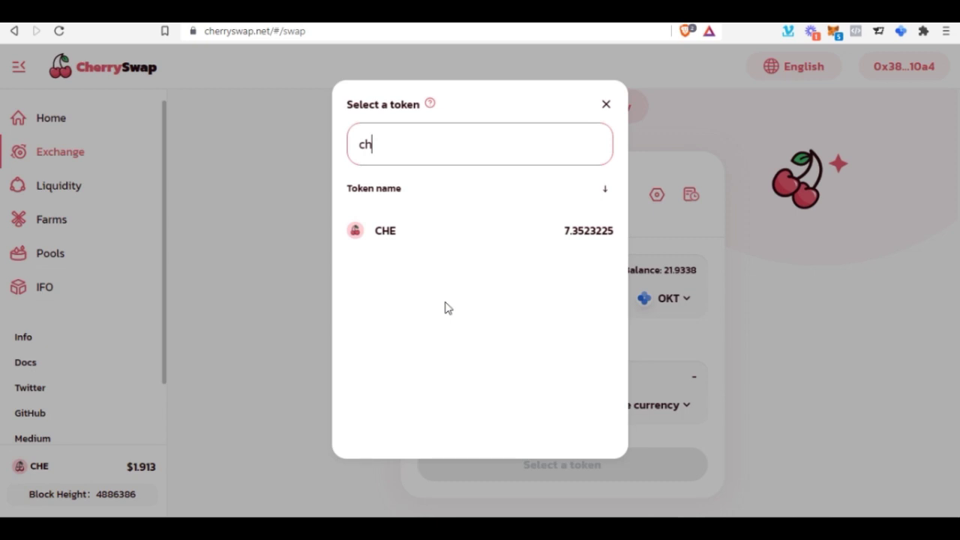
{"action": "left_click", "coordinate": [403, 232]}
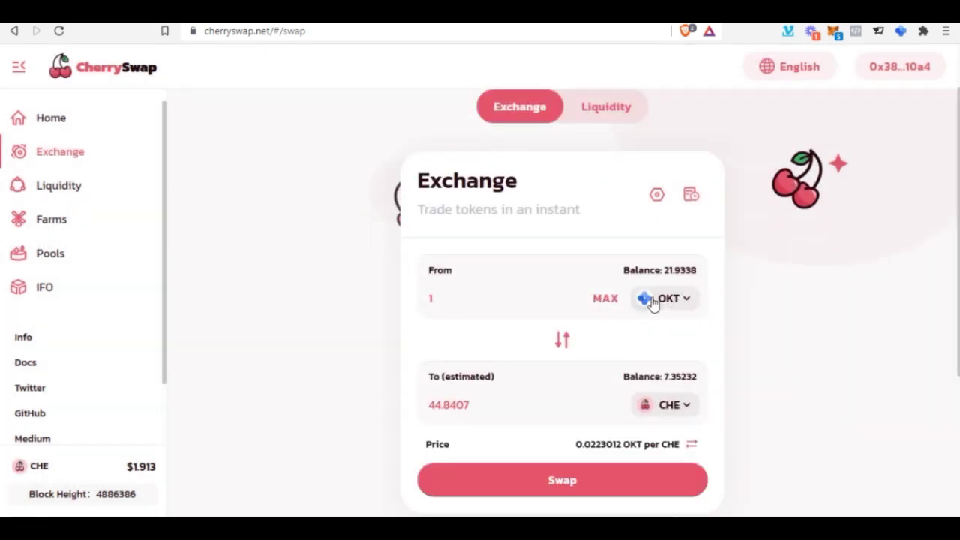
- Submit the 1 OKT to about 44.84 CHE swap and approve it in the wallet
{"action": "scroll", "coordinate": [463, 357], "scroll_direction": "down", "scroll_amount": 1}
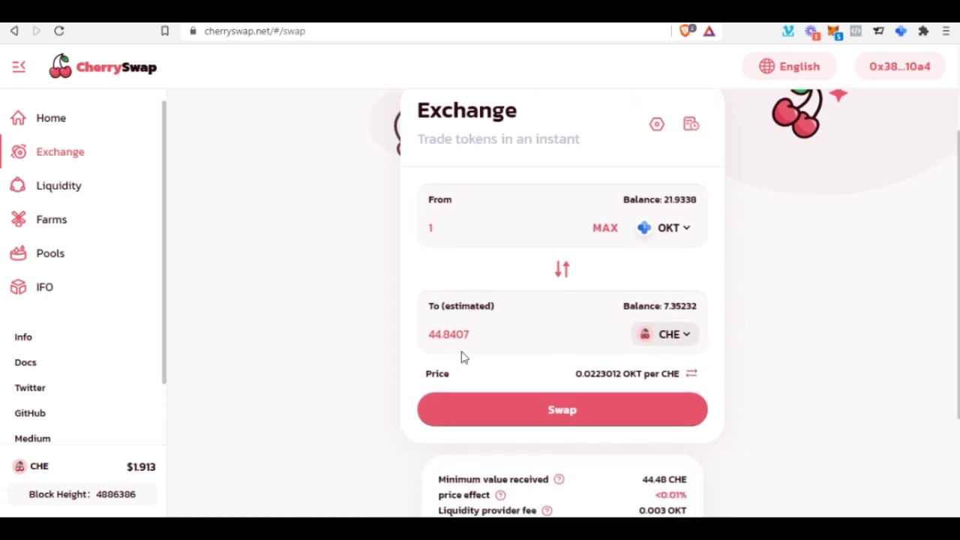
{"action": "left_click", "coordinate": [568, 413]}
{"action": "left_click", "coordinate": [468, 420]}
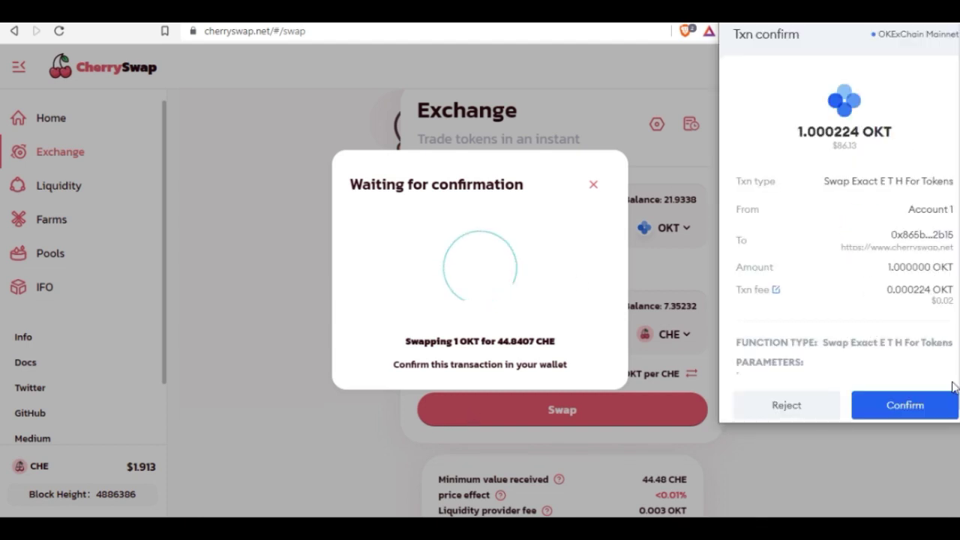
{"action": "left_click", "coordinate": [924, 405]}
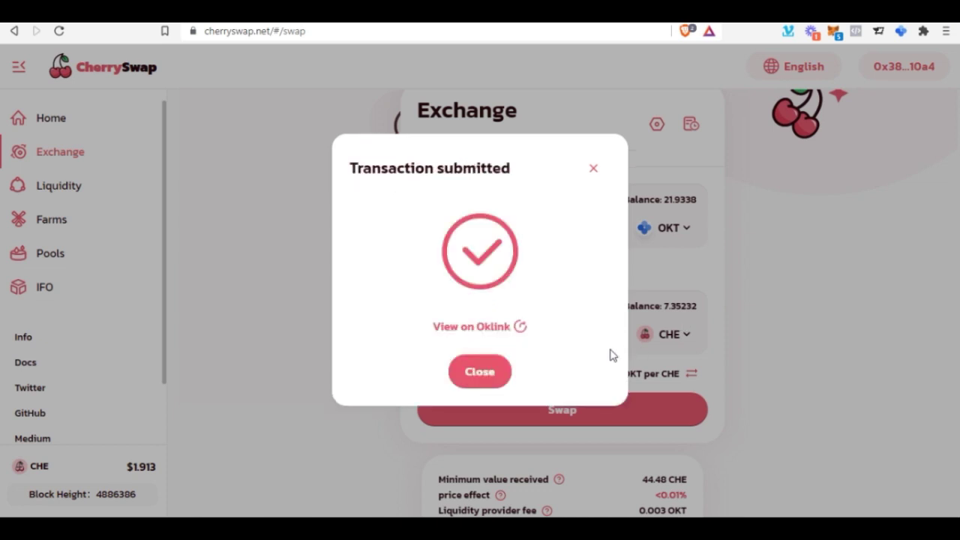
{"action": "left_click", "coordinate": [484, 373]}
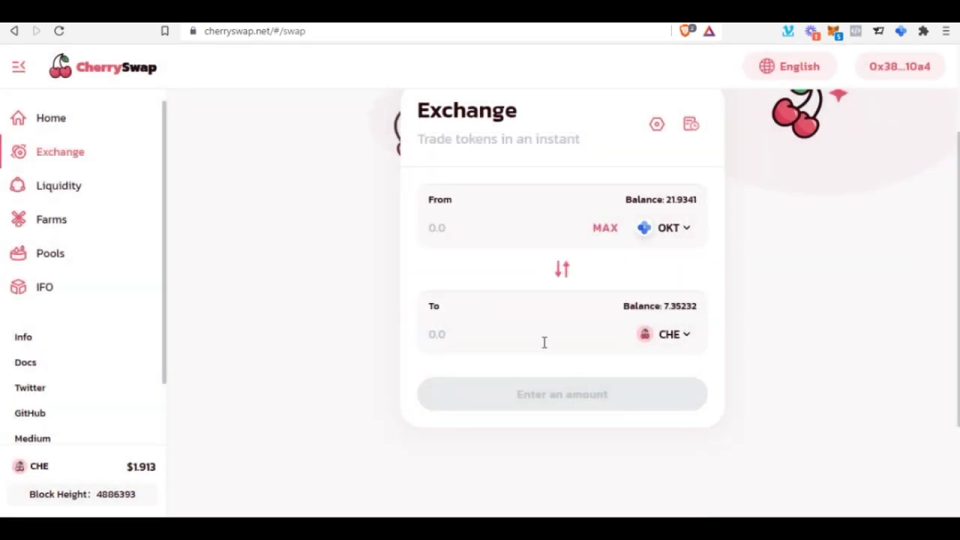
- Approve CHE on the CHE earn CHE card in the Pools page
{"action": "left_click", "coordinate": [39, 254]}
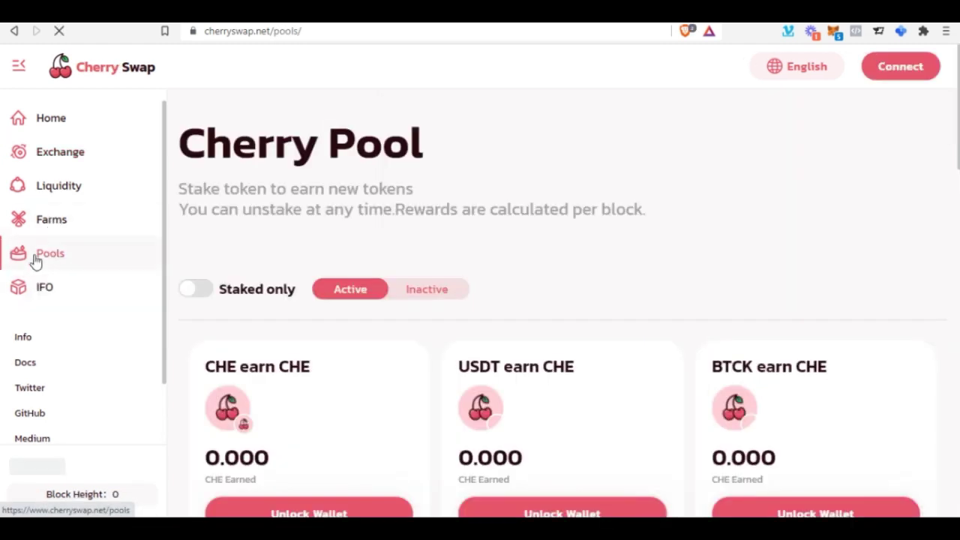
{"action": "scroll", "coordinate": [343, 317], "scroll_direction": "down", "scroll_amount": 2}
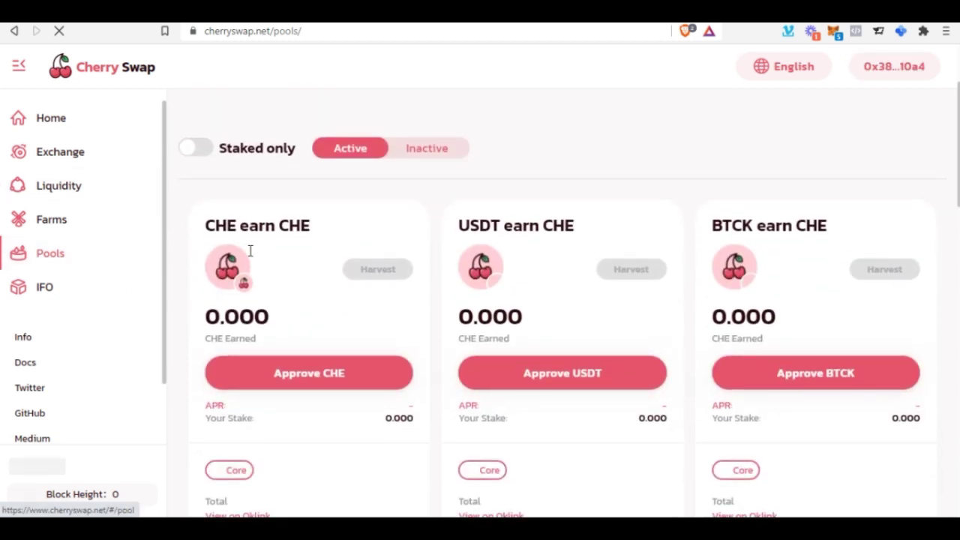
{"action": "left_click", "coordinate": [349, 374]}
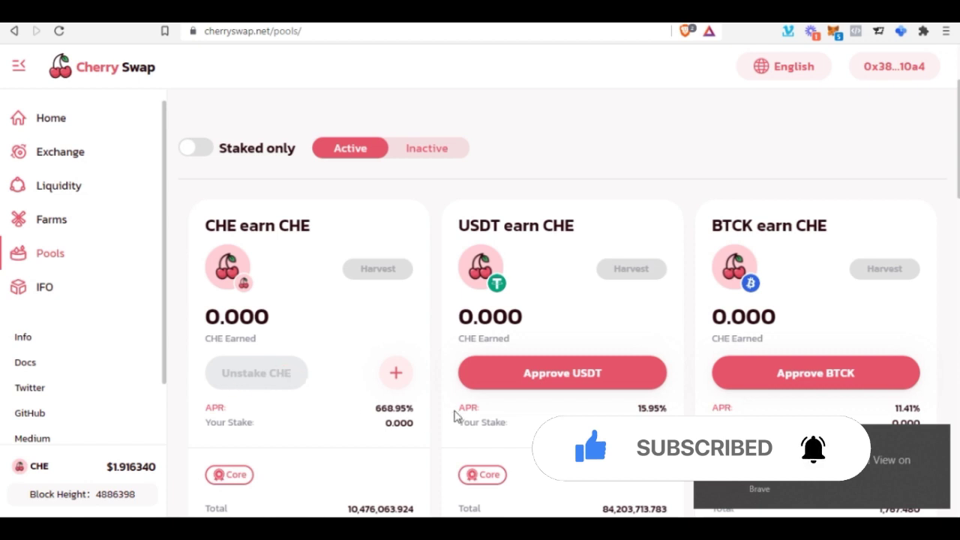
{"action": "scroll", "coordinate": [300, 415], "scroll_direction": "down", "scroll_amount": 1}
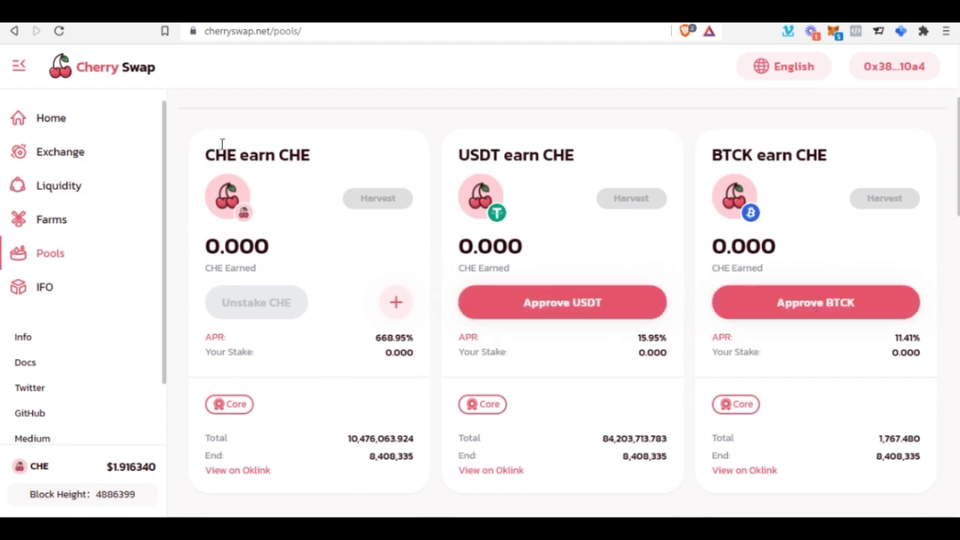
- Deposit the maximum 52.148 CHE into CHE earn CHE and confirm in the wallet
{"action": "left_click", "coordinate": [396, 303]}
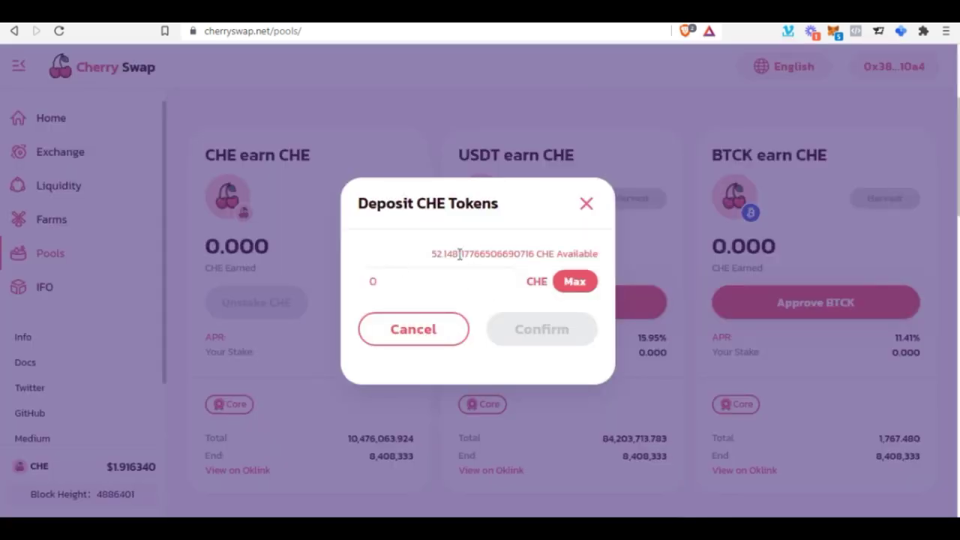
{"action": "left_click", "coordinate": [582, 285]}
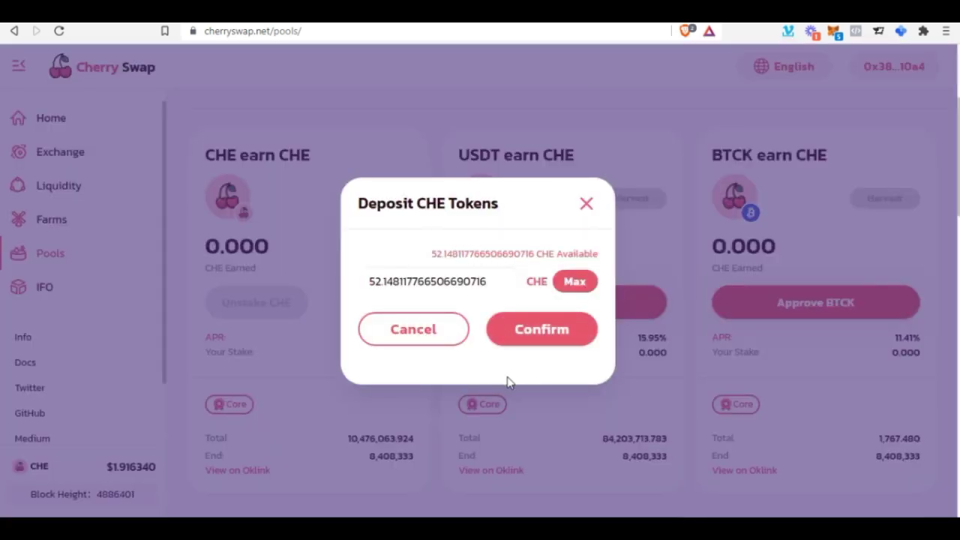
{"action": "left_click", "coordinate": [541, 339]}
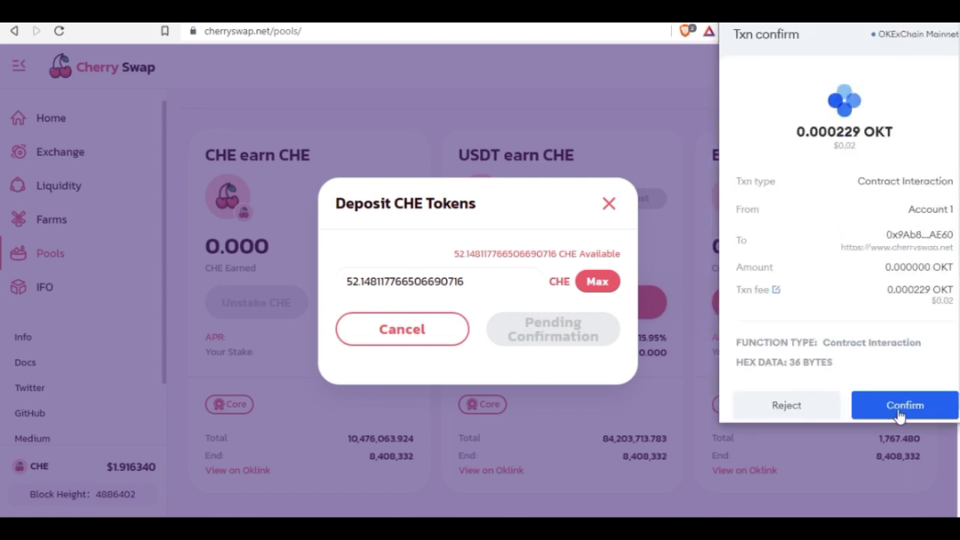
{"action": "left_click", "coordinate": [899, 407]}
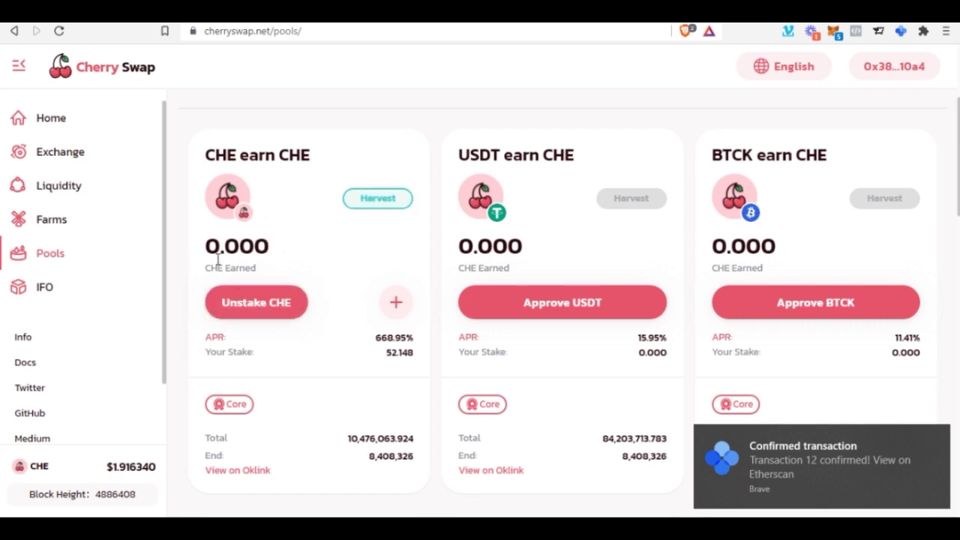
{"action": "left_click", "coordinate": [275, 302]}
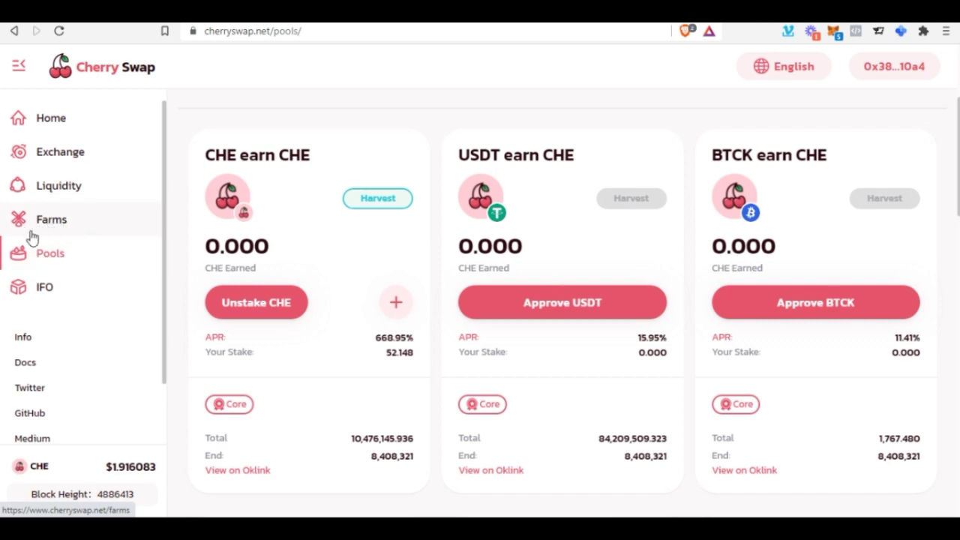
{"action": "scroll", "coordinate": [330, 341], "scroll_direction": "down", "scroll_amount": 3}
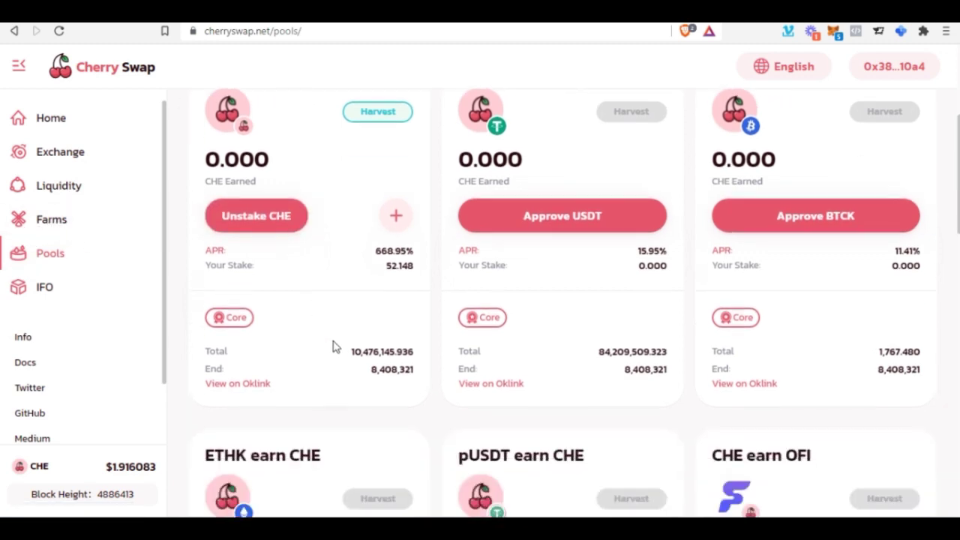
{"action": "scroll", "coordinate": [240, 338], "scroll_direction": "down", "scroll_amount": 4}
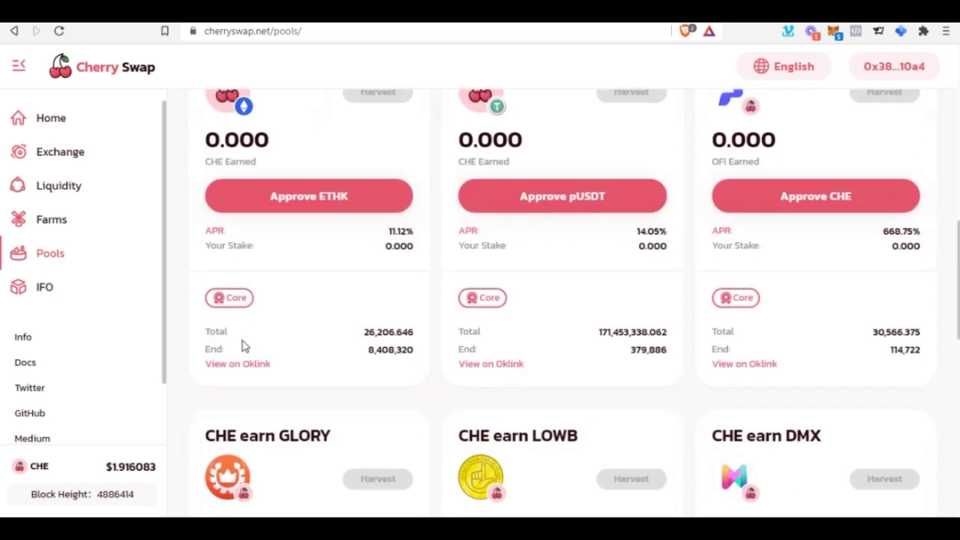
{"action": "scroll", "coordinate": [337, 300], "scroll_direction": "down", "scroll_amount": 3}
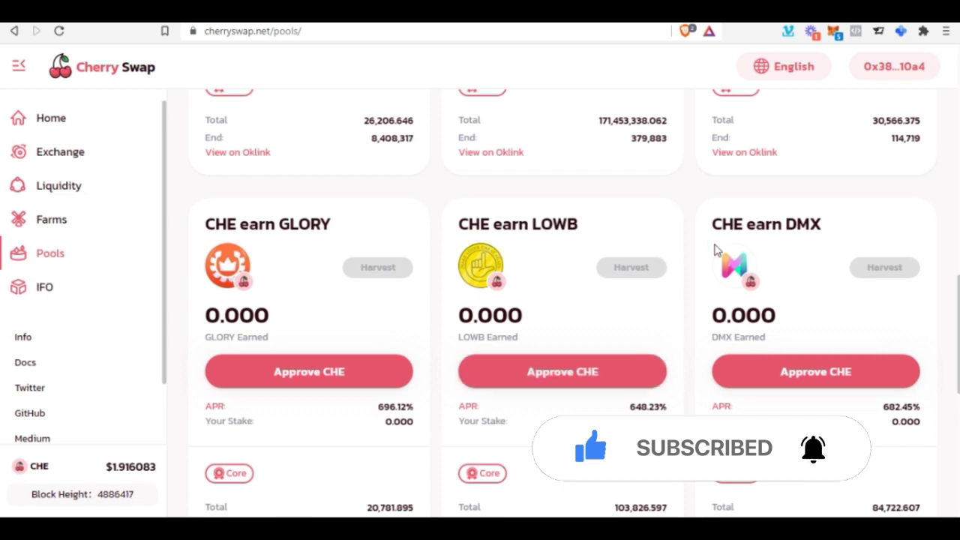
{"action": "scroll", "coordinate": [777, 364], "scroll_direction": "down", "scroll_amount": 3}
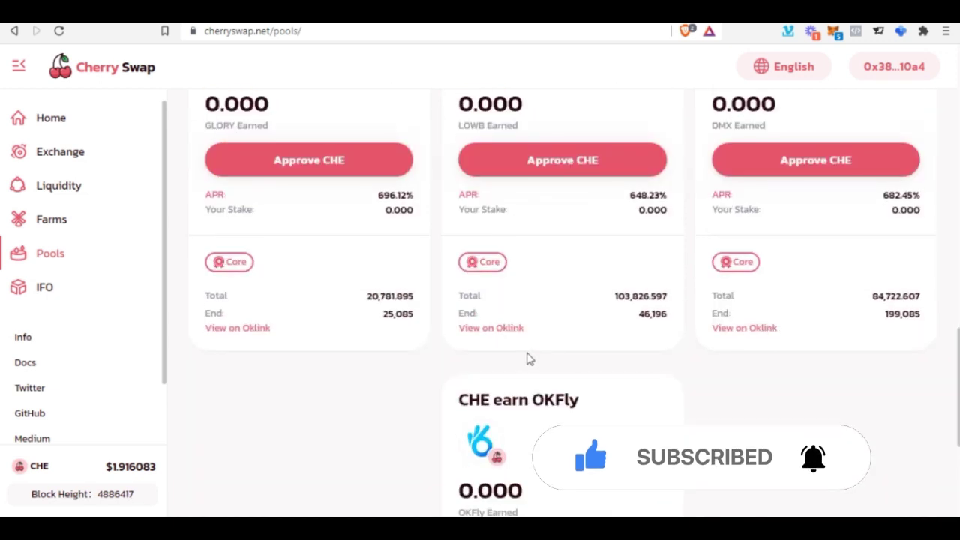
{"action": "scroll", "coordinate": [375, 360], "scroll_direction": "down", "scroll_amount": 2}
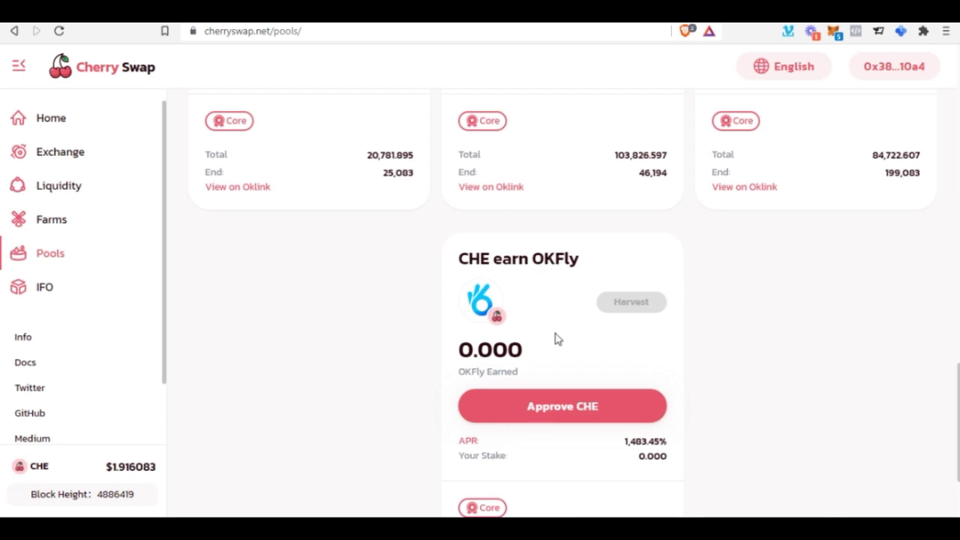
{"action": "scroll", "coordinate": [520, 398], "scroll_direction": "down", "scroll_amount": 2}
{"action": "scroll", "coordinate": [487, 345], "scroll_direction": "up", "scroll_amount": 7}
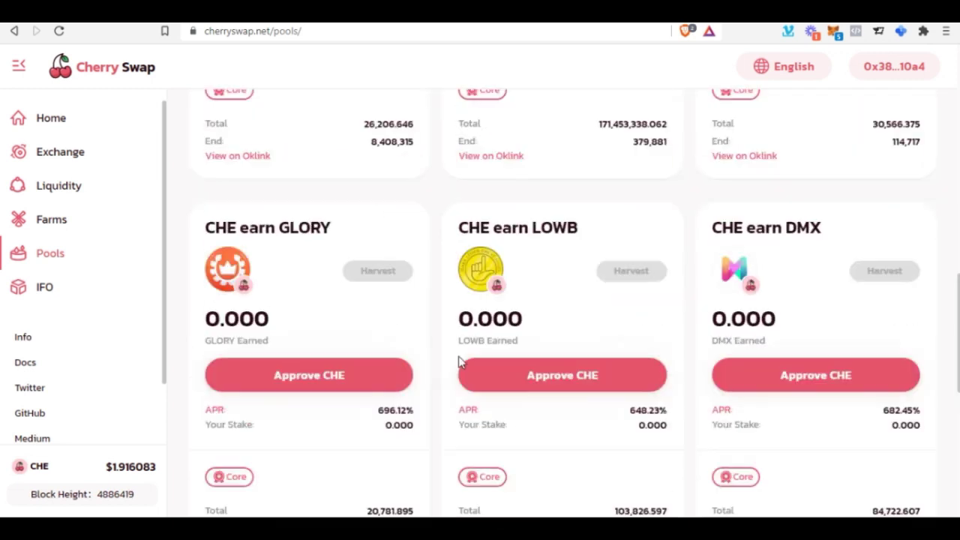
{"action": "scroll", "coordinate": [450, 364], "scroll_direction": "up", "scroll_amount": 5}
{"action": "scroll", "coordinate": [188, 313], "scroll_direction": "up", "scroll_amount": 5}
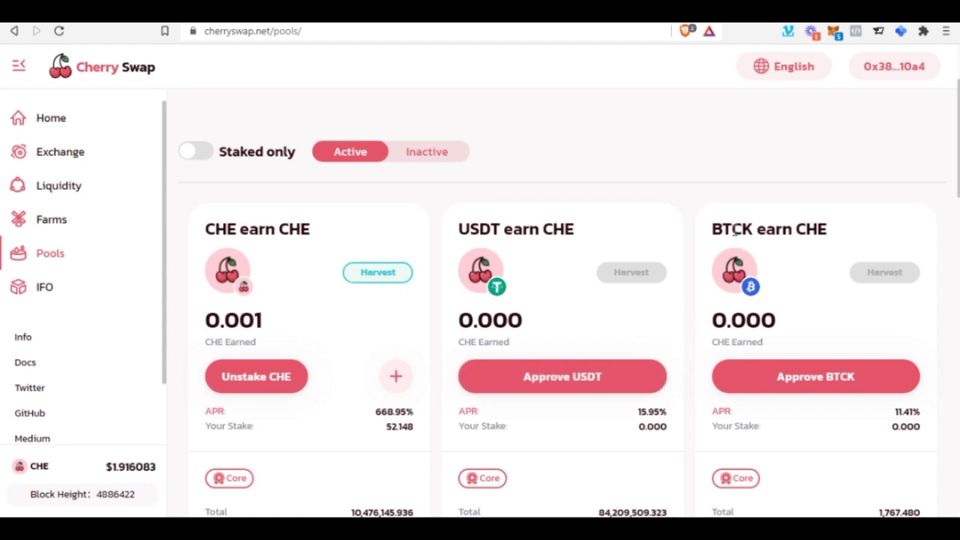
{"action": "scroll", "coordinate": [401, 446], "scroll_direction": "down", "scroll_amount": 4}
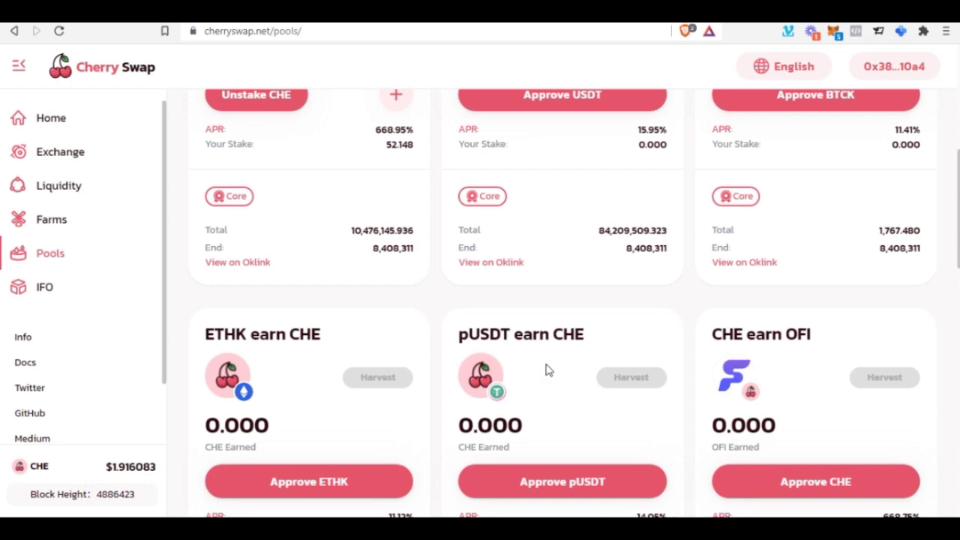
{"action": "scroll", "coordinate": [719, 382], "scroll_direction": "down", "scroll_amount": 3}
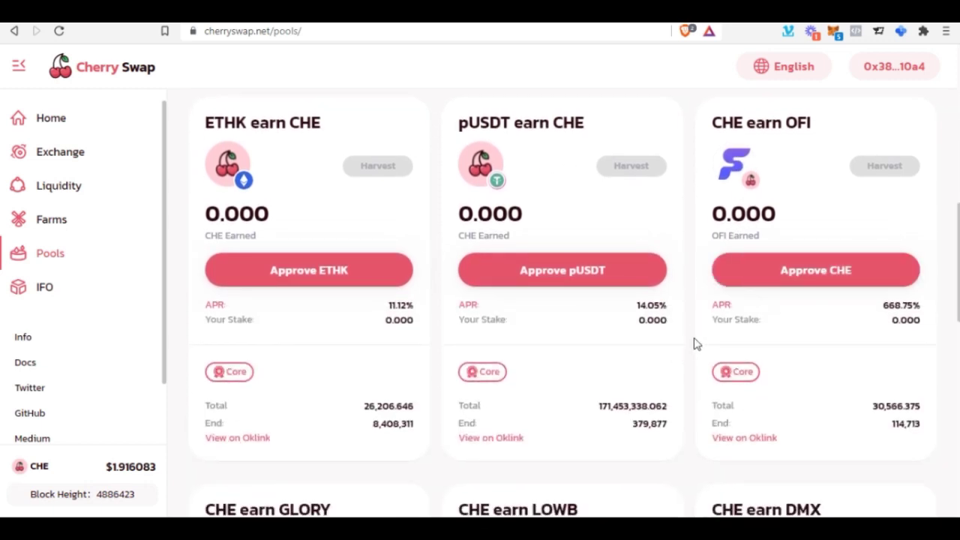
{"action": "scroll", "coordinate": [590, 348], "scroll_direction": "up", "scroll_amount": 5}
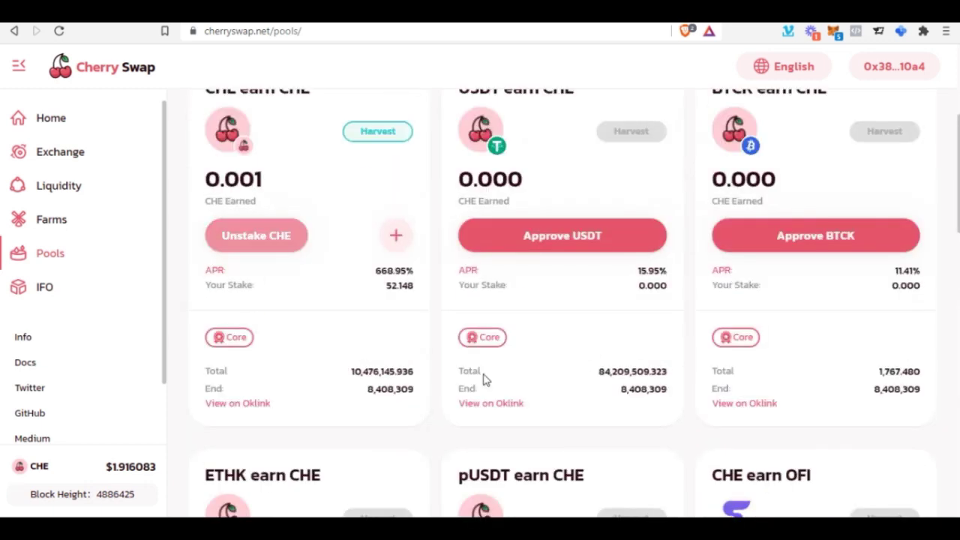
{"action": "scroll", "coordinate": [469, 328], "scroll_direction": "up", "scroll_amount": 4}
{"action": "scroll", "coordinate": [403, 359], "scroll_direction": "down", "scroll_amount": 3}
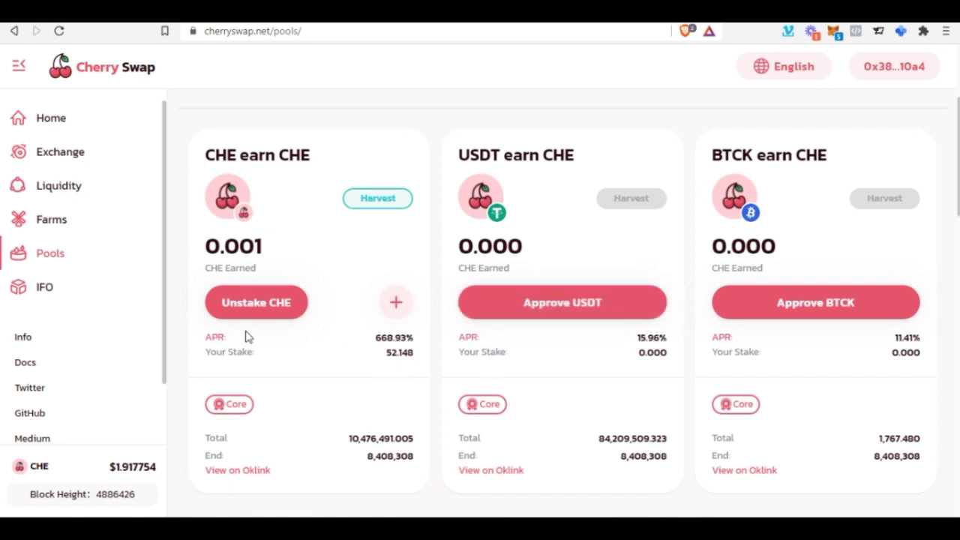
{"action": "scroll", "coordinate": [79, 239], "scroll_direction": "up", "scroll_amount": 3}
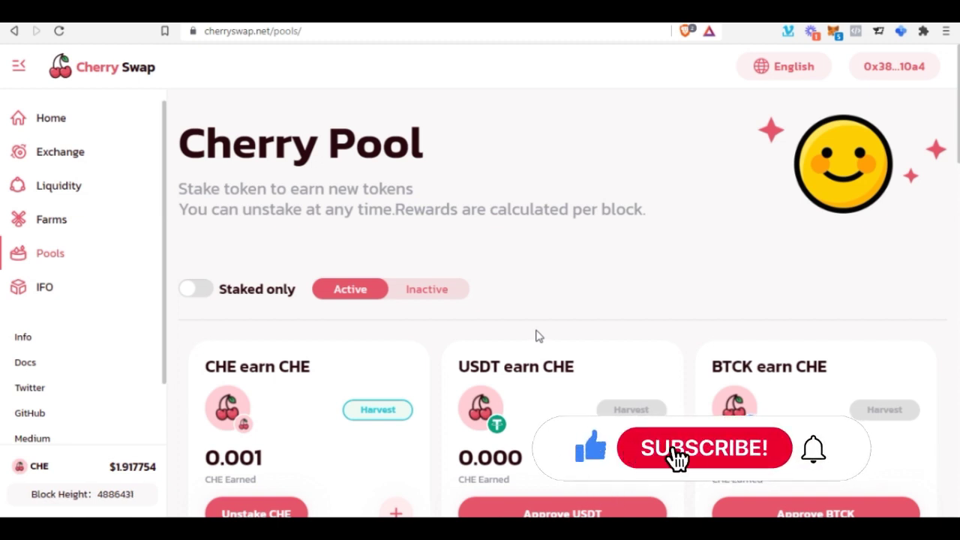
{"action": "scroll", "coordinate": [535, 337], "scroll_direction": "down", "scroll_amount": 1}
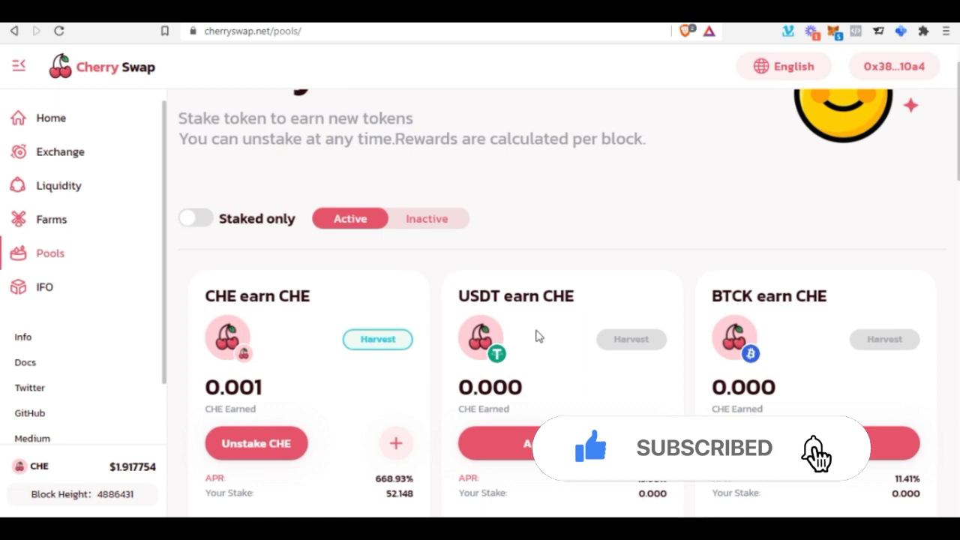